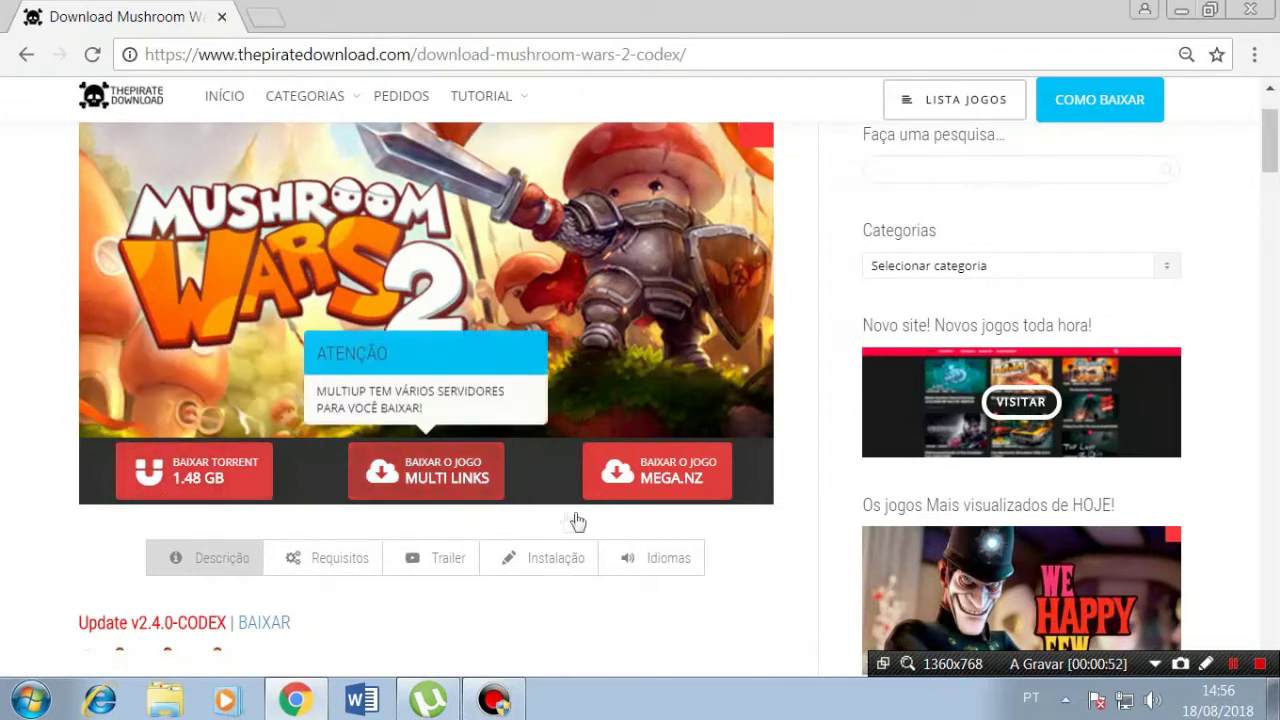
Step: Review the Mushroom Wars 2 page's description, minimum requirements and Steam purchase section, and close the browser
{"action": "scroll", "coordinate": [413, 541], "scroll_direction": "down", "scroll_amount": 1}
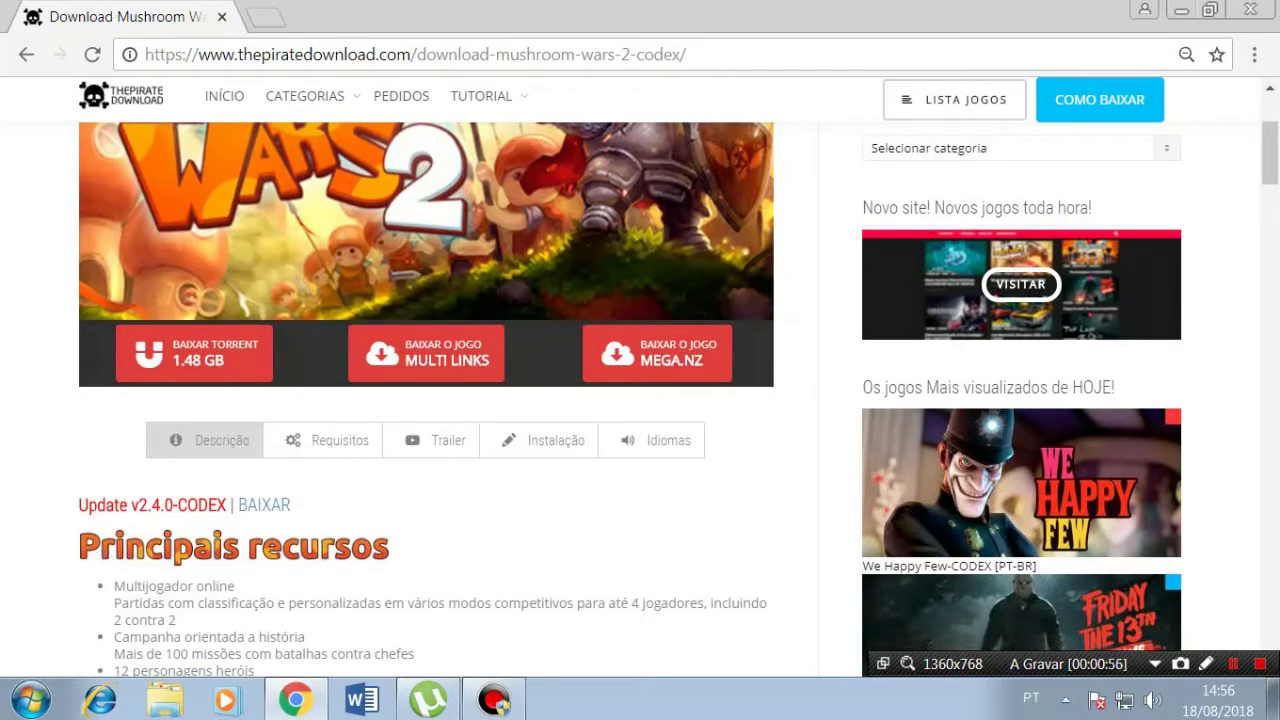
{"action": "left_click_drag", "start_coordinate": [78, 506], "coordinate": [128, 506]}
{"action": "left_click", "coordinate": [128, 506]}
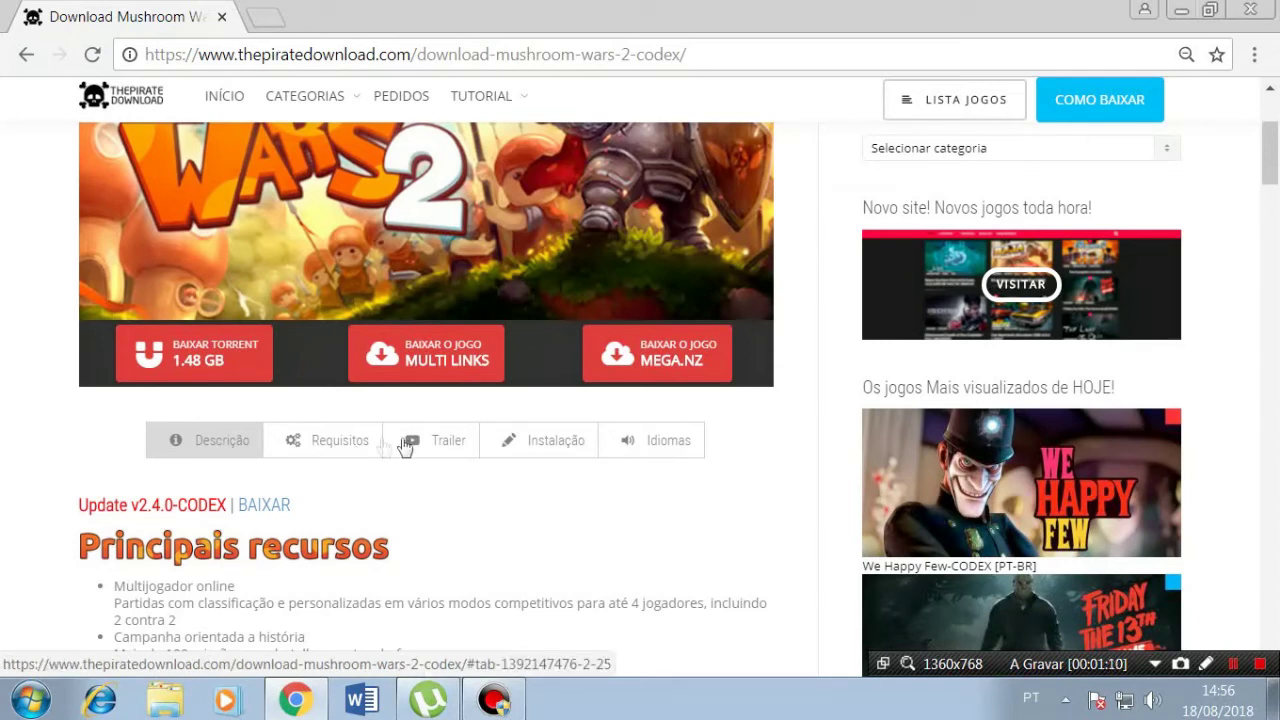
{"action": "left_click", "coordinate": [336, 450]}
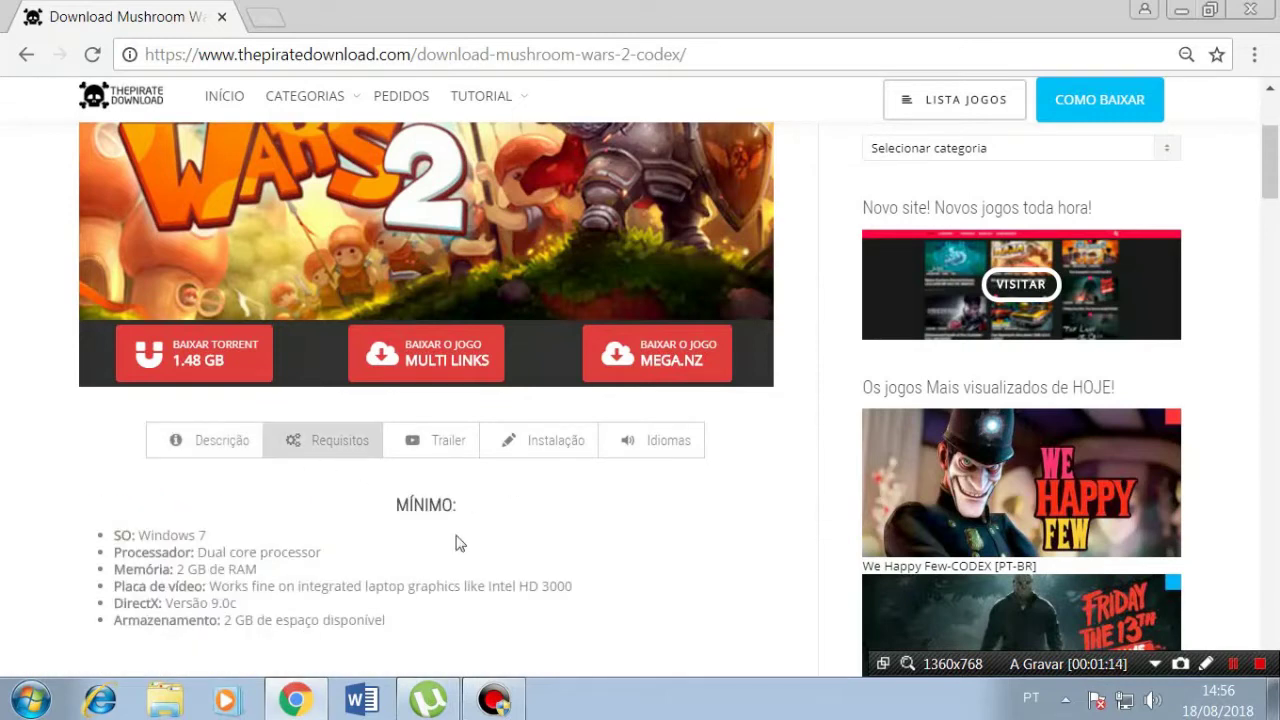
{"action": "scroll", "coordinate": [455, 543], "scroll_direction": "down", "scroll_amount": 1}
{"action": "left_click_drag", "start_coordinate": [392, 520], "coordinate": [115, 452]}
{"action": "left_click", "coordinate": [115, 452]}
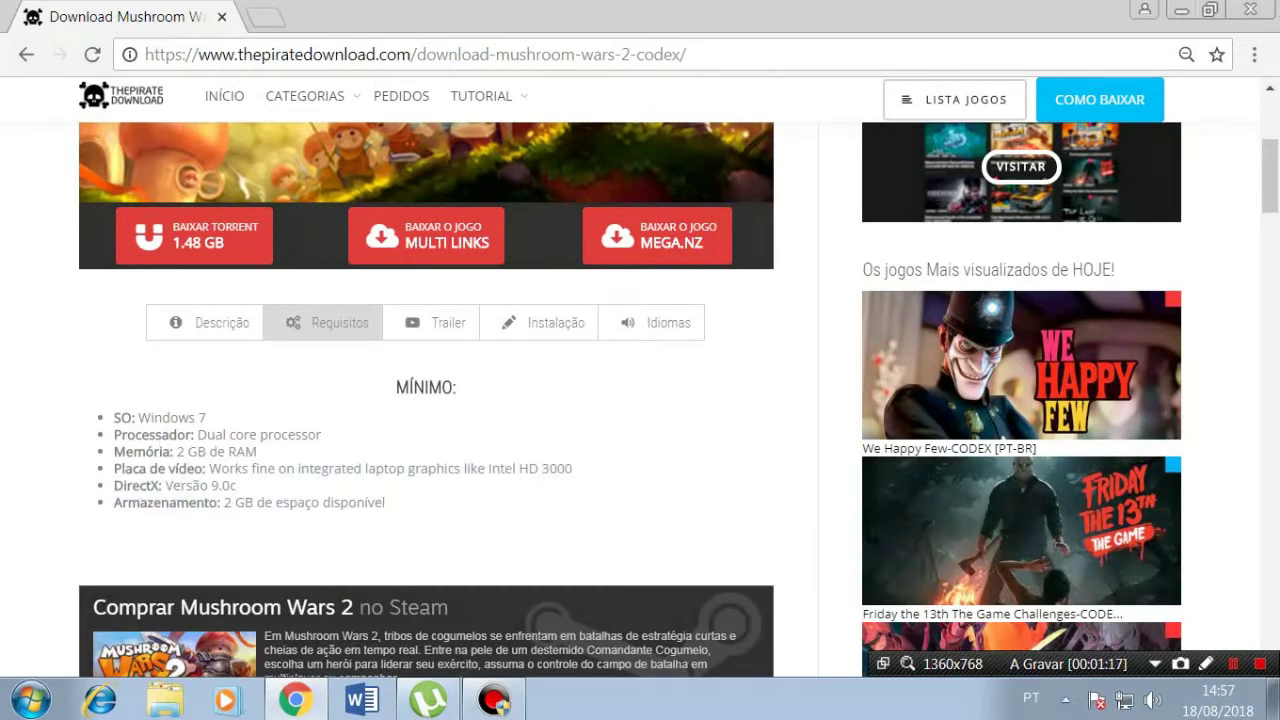
{"action": "scroll", "coordinate": [369, 478], "scroll_direction": "down", "scroll_amount": 1}
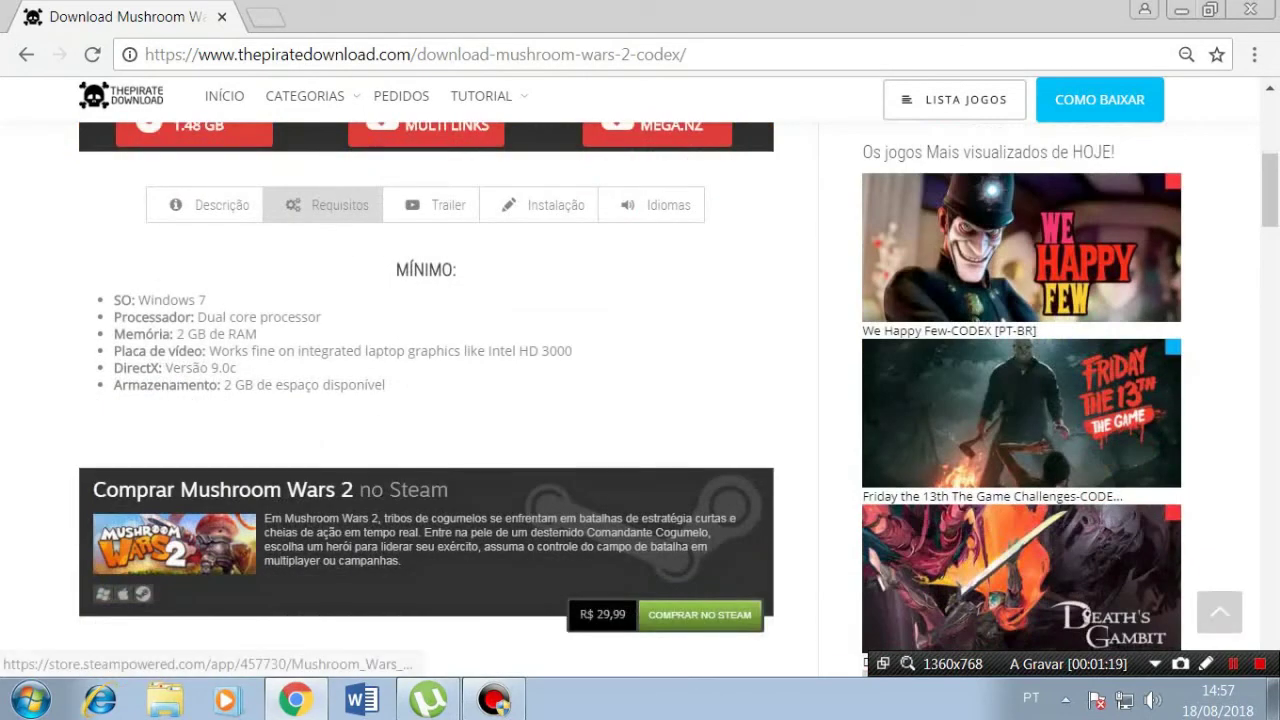
{"action": "scroll", "coordinate": [743, 498], "scroll_direction": "down", "scroll_amount": 2}
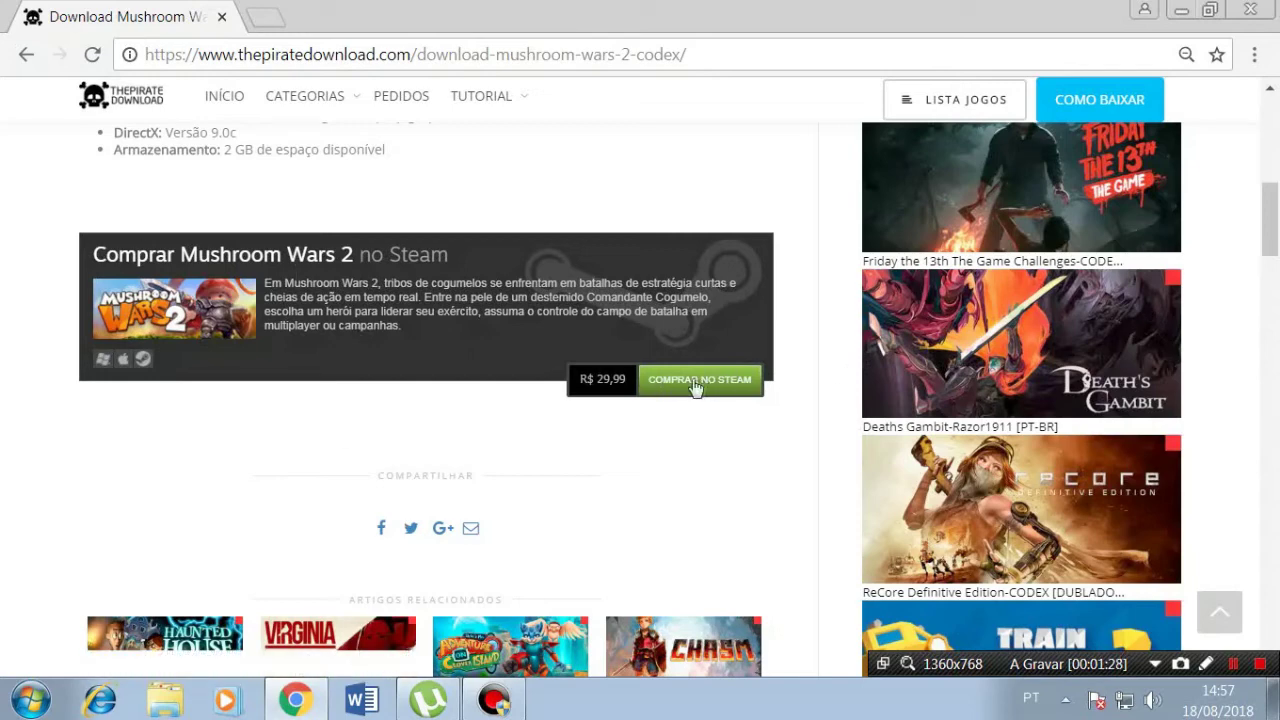
{"action": "scroll", "coordinate": [620, 380], "scroll_direction": "up", "scroll_amount": 8}
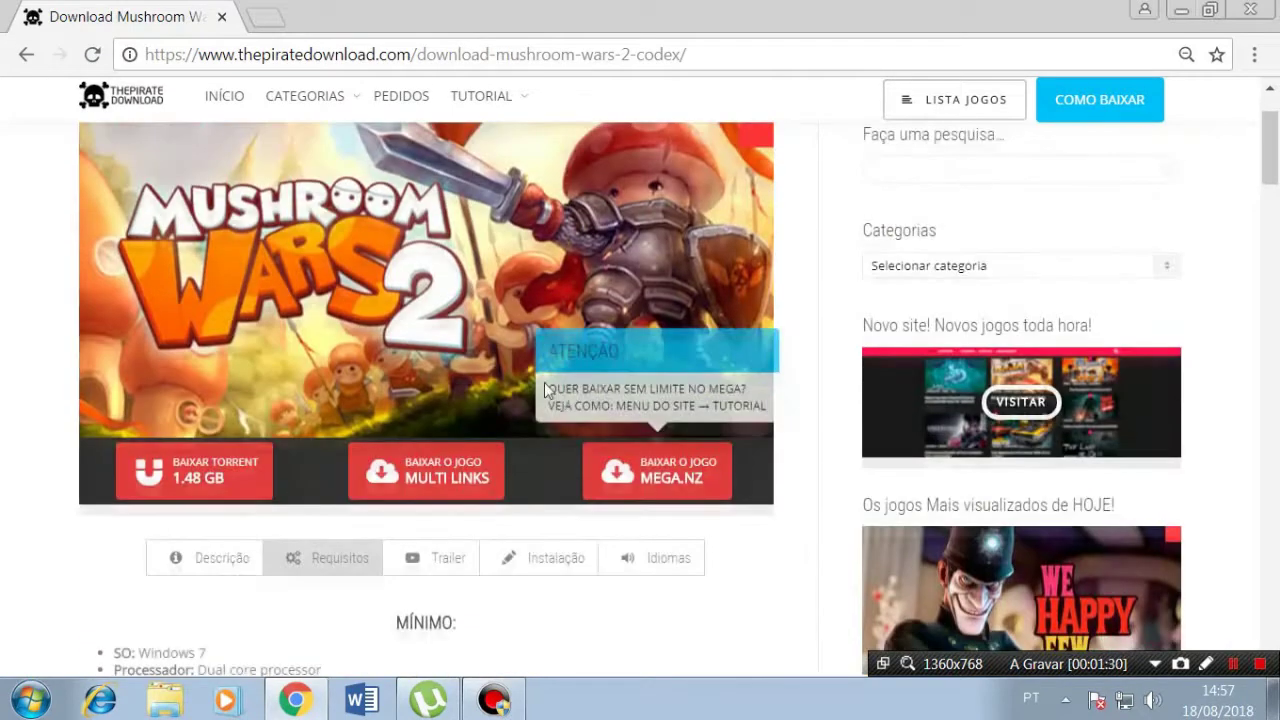
{"action": "scroll", "coordinate": [545, 390], "scroll_direction": "up", "scroll_amount": 2}
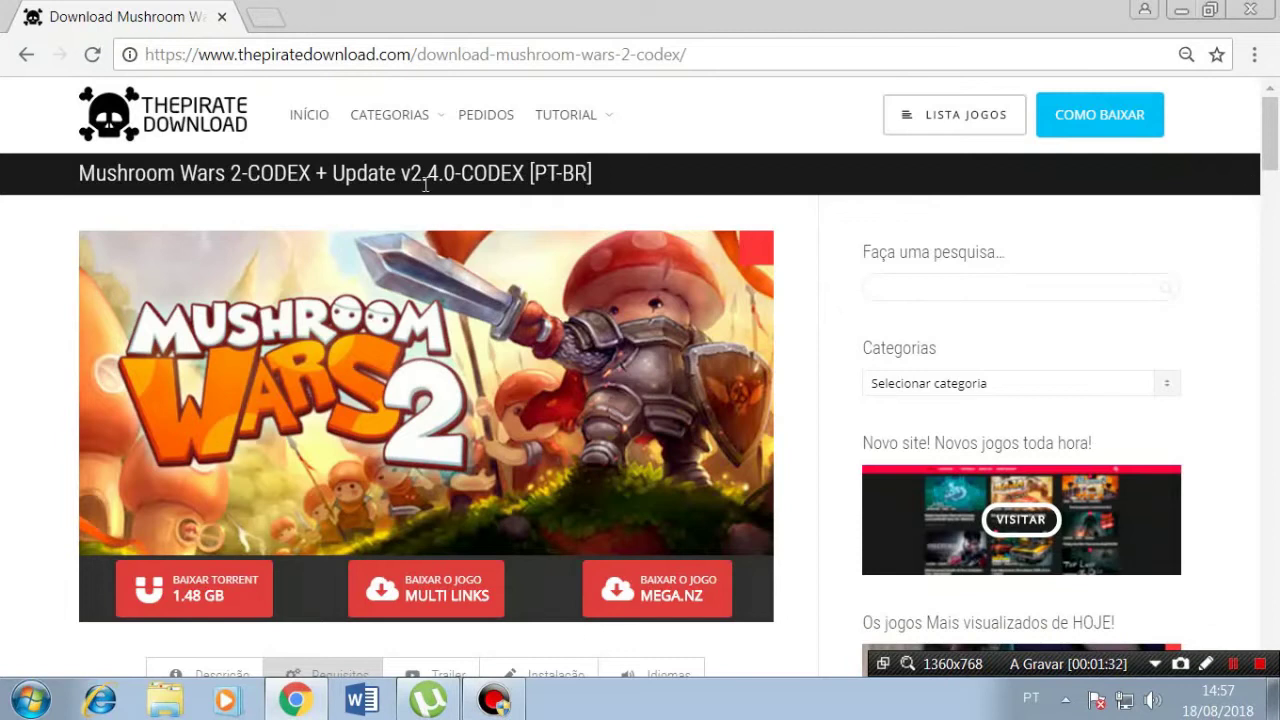
{"action": "left_click", "coordinate": [1250, 9]}
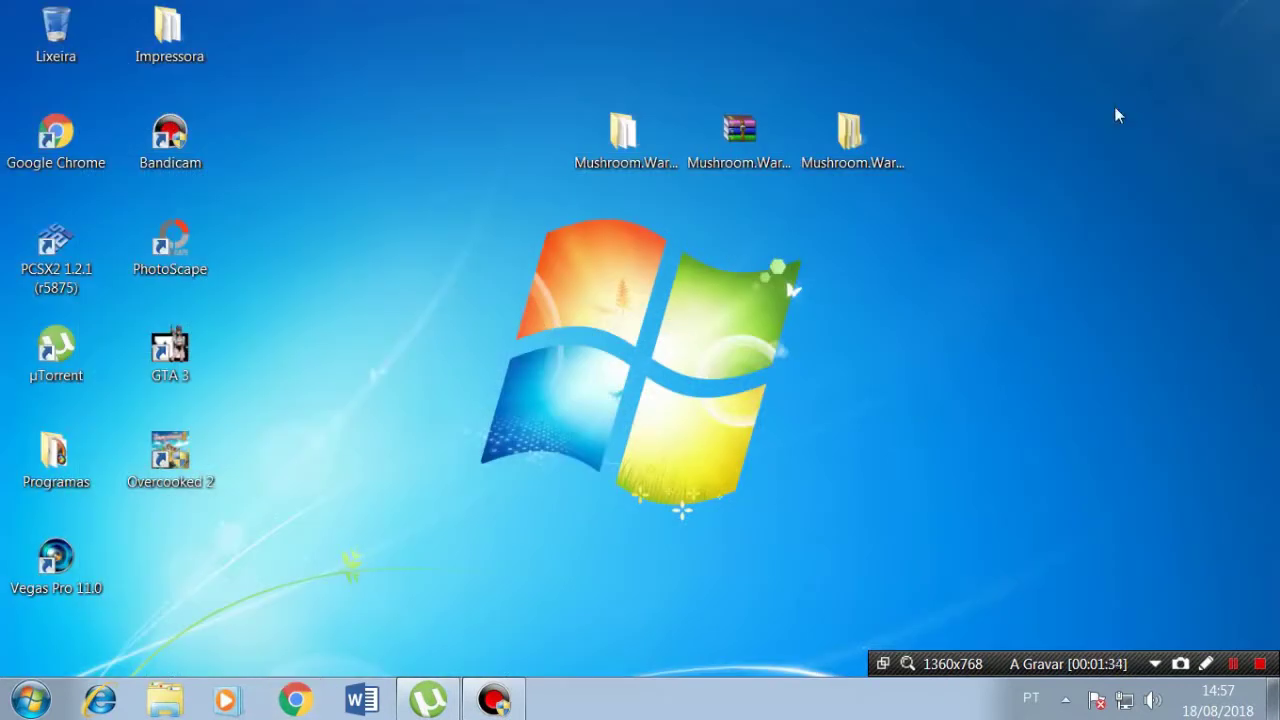
Step: Inspect the contents of the Mushroom.Wars.2-CODEX folder on the desktop and close its window
{"action": "left_click_drag", "start_coordinate": [1218, 233], "coordinate": [657, 150]}
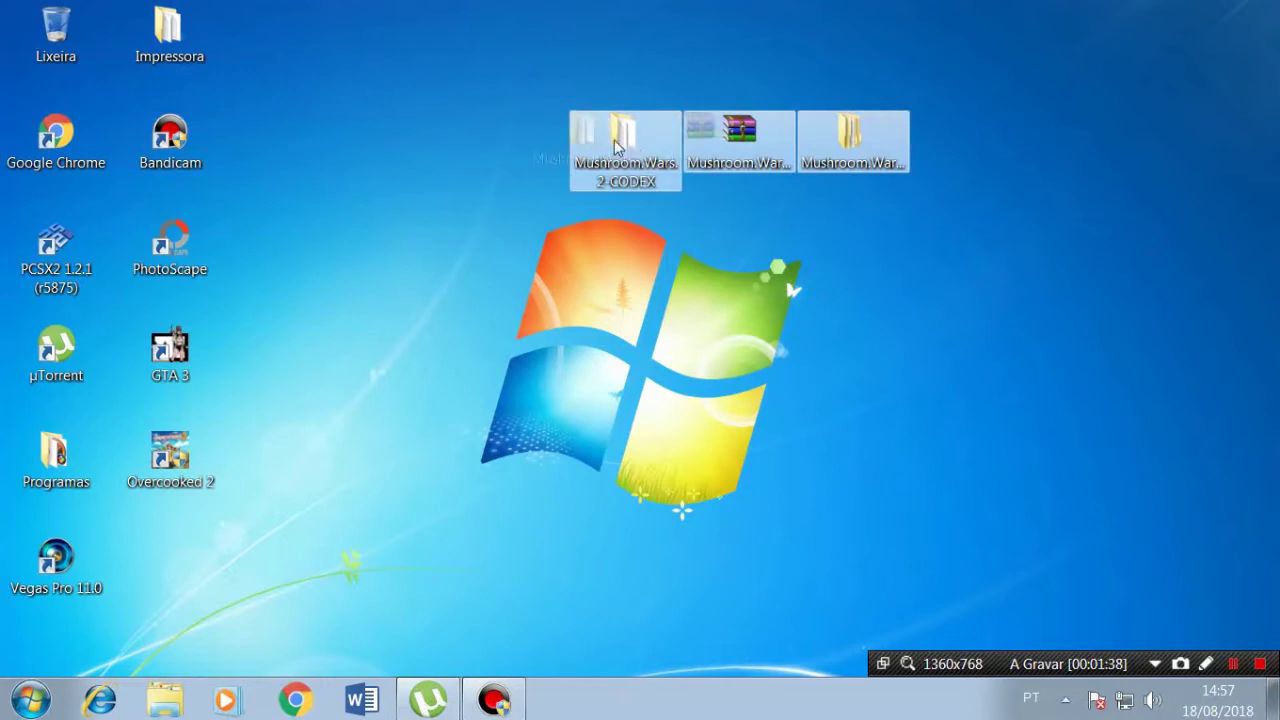
{"action": "left_click", "coordinate": [747, 160]}
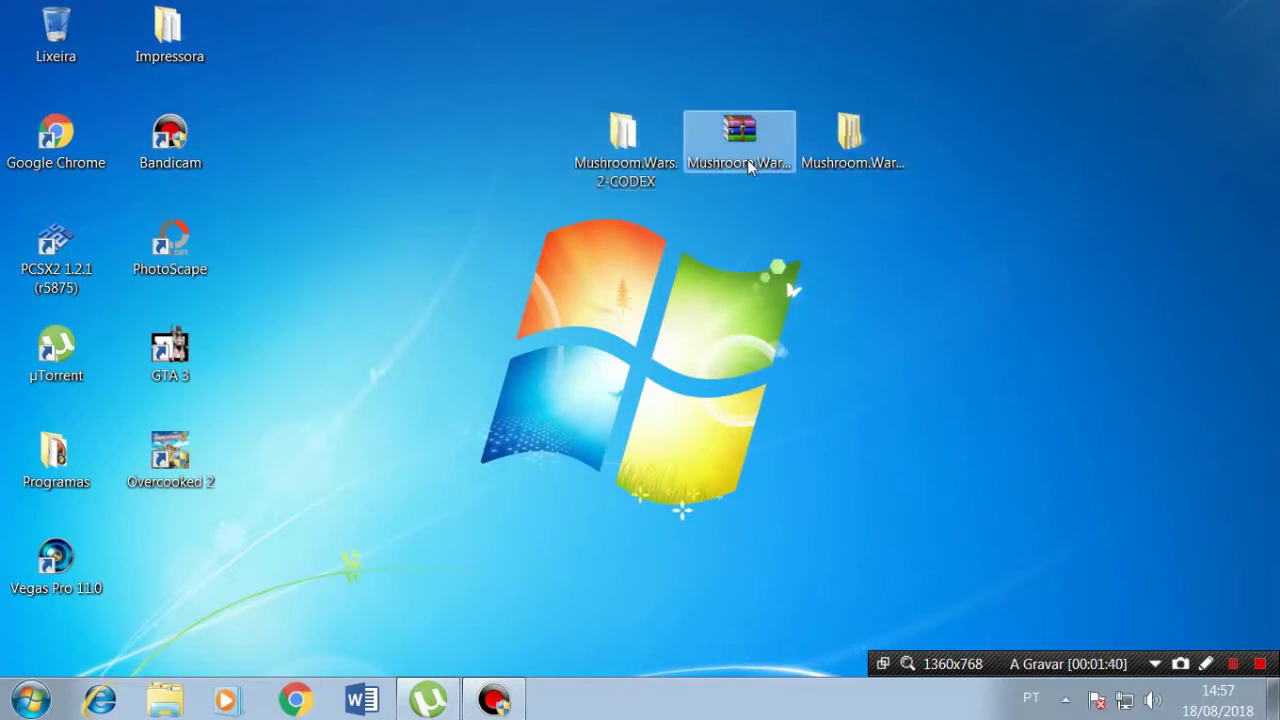
{"action": "left_click", "coordinate": [620, 158]}
{"action": "double_click", "coordinate": [607, 147]}
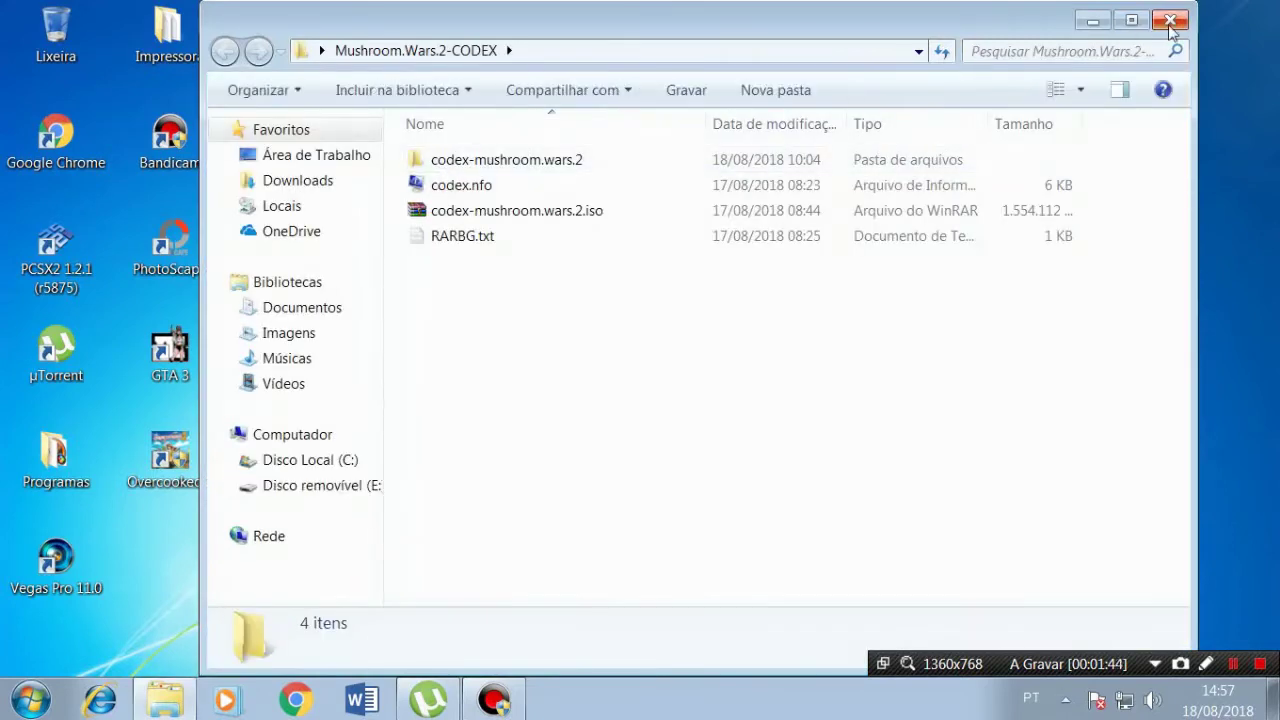
{"action": "left_click", "coordinate": [1170, 19]}
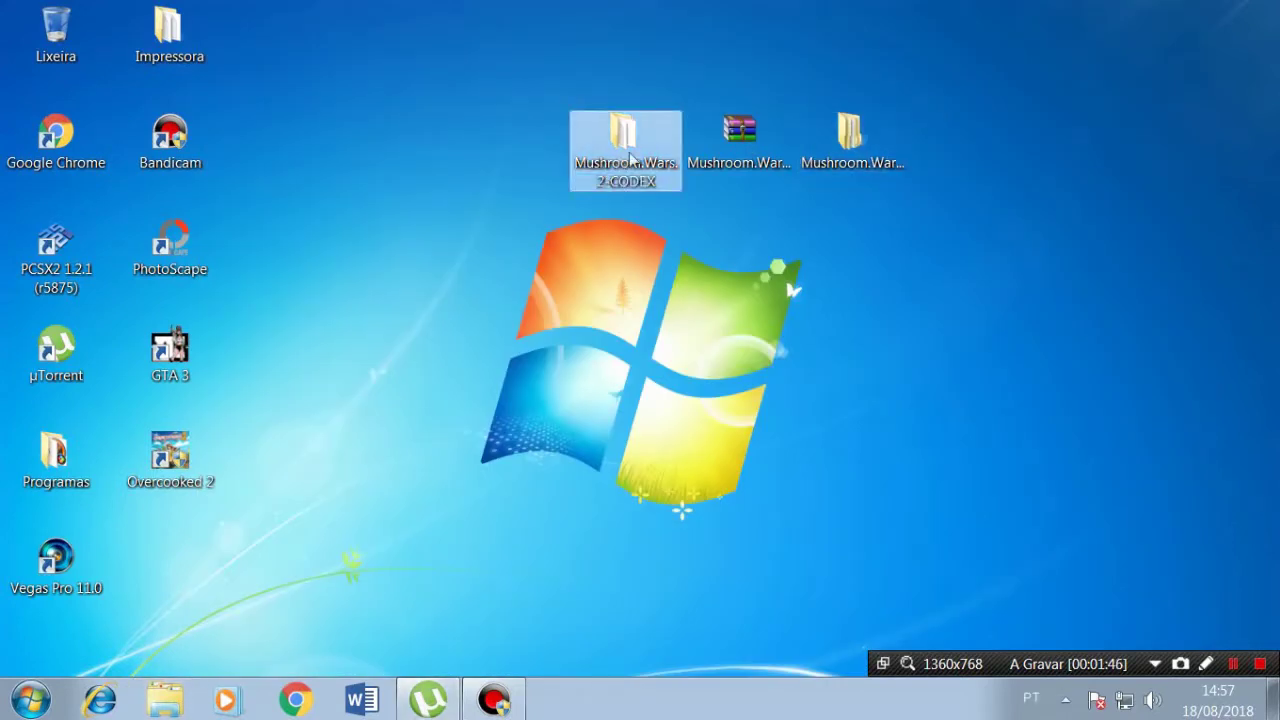
Step: Move the Mushroom.Wars.2-CODEX folder away from the other two Mushroom Wars items on the desktop and open it
{"action": "left_click_drag", "start_coordinate": [630, 157], "coordinate": [518, 160]}
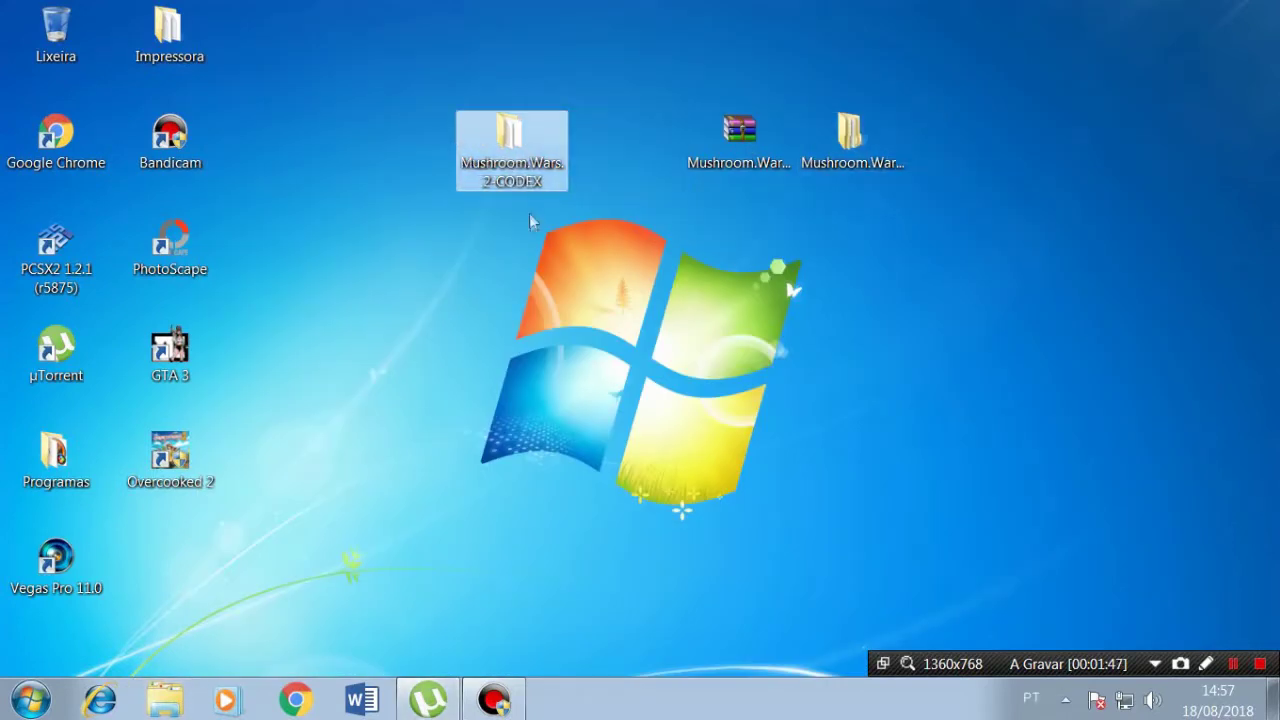
{"action": "double_click", "coordinate": [519, 163]}
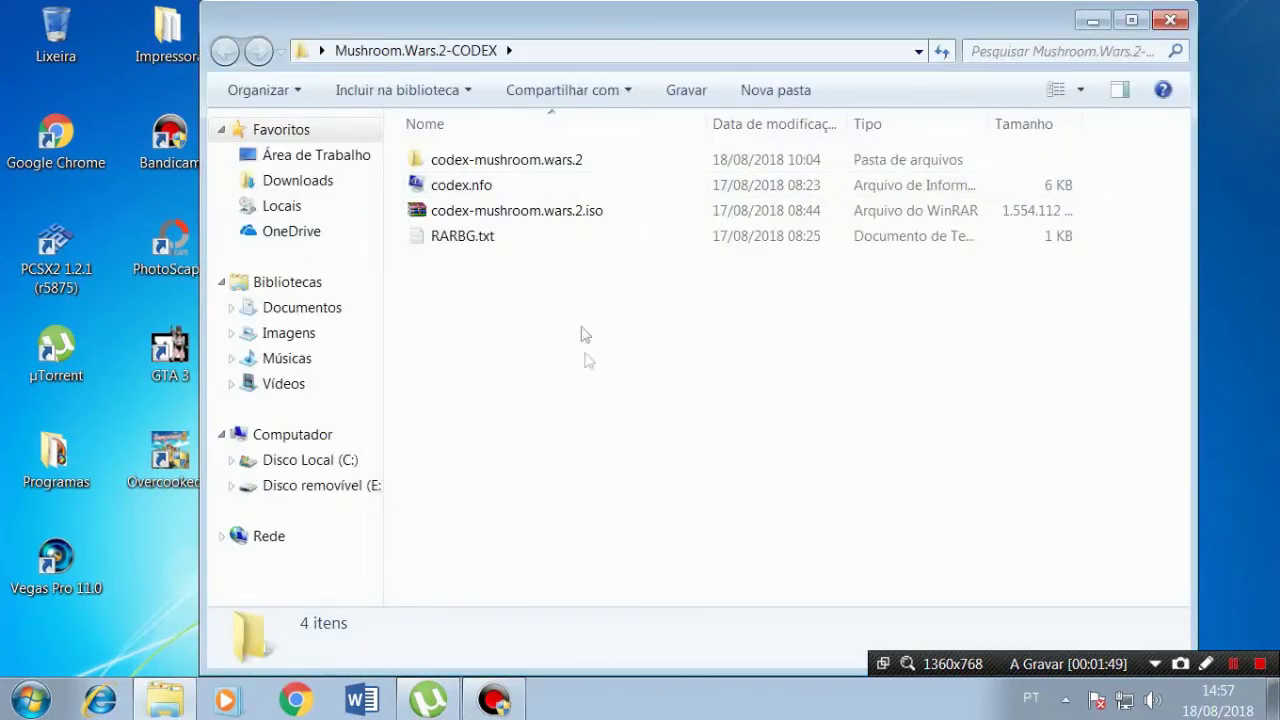
{"action": "left_click", "coordinate": [445, 212]}
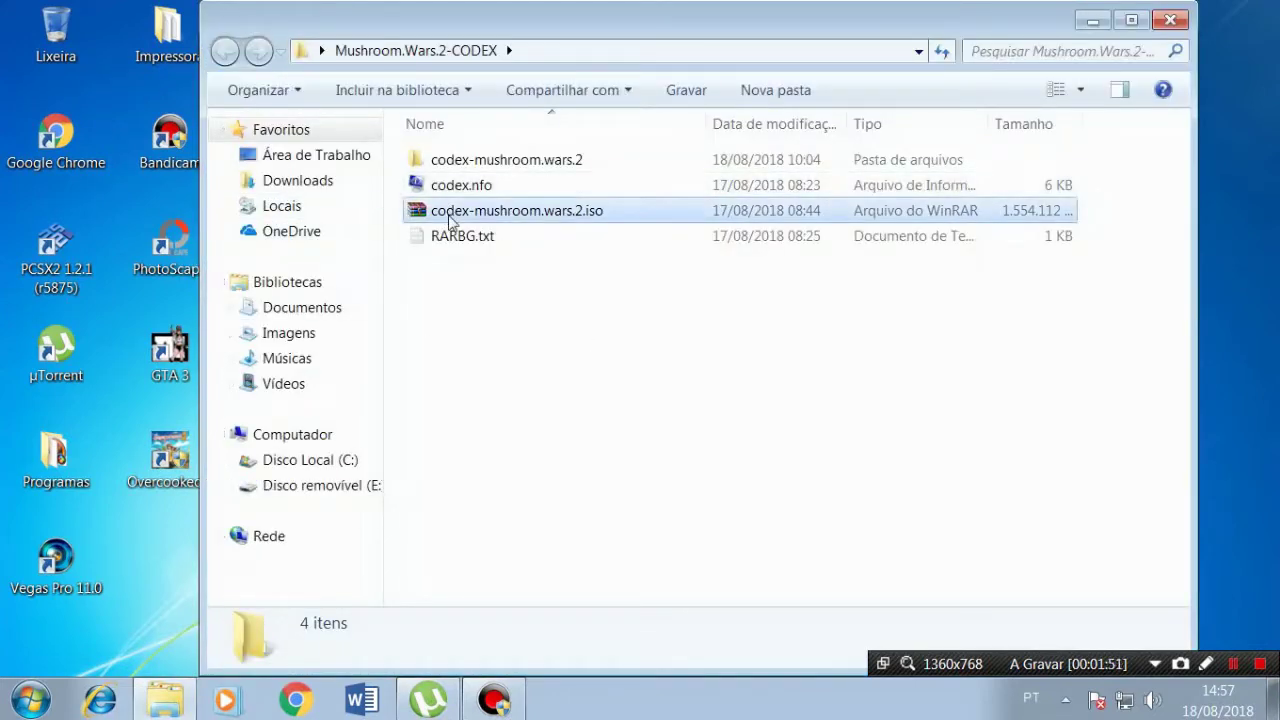
{"action": "left_click", "coordinate": [312, 184]}
{"action": "left_click", "coordinate": [227, 53]}
{"action": "left_click", "coordinate": [557, 316]}
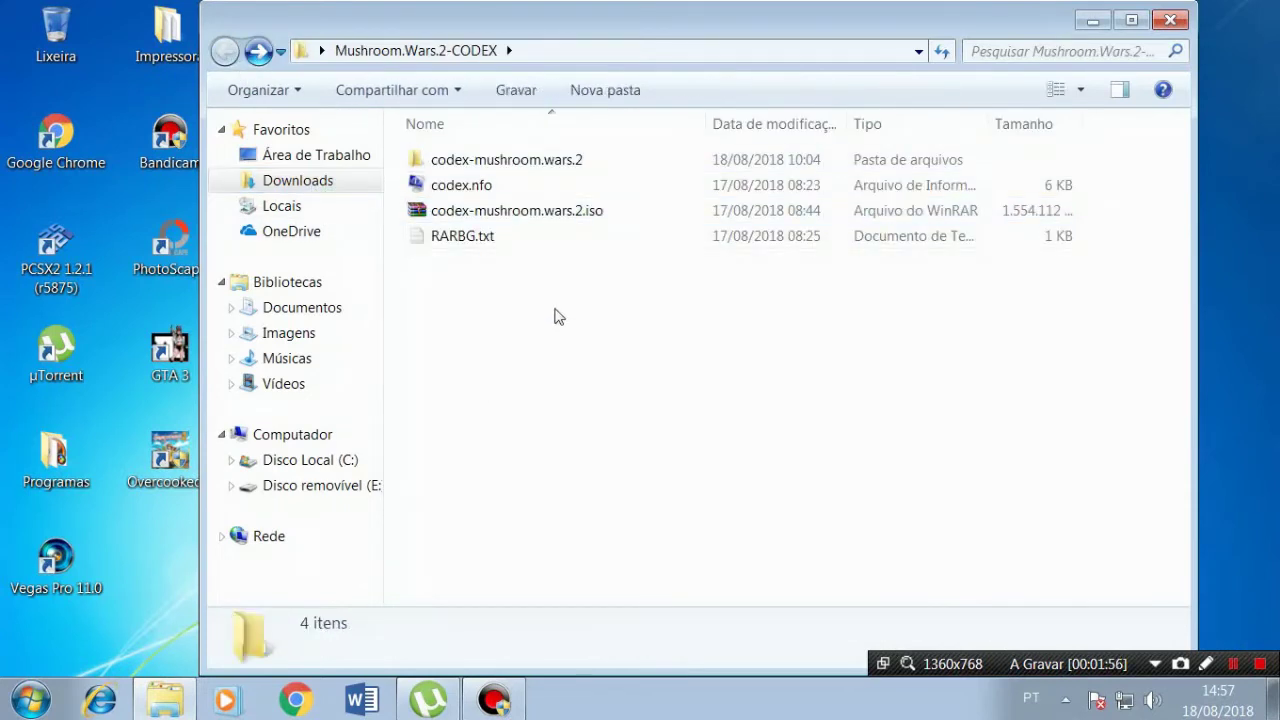
Step: Look at the WinRAR extraction options available for codex-mushroom.wars.2.iso and dismiss them
{"action": "left_click", "coordinate": [446, 217]}
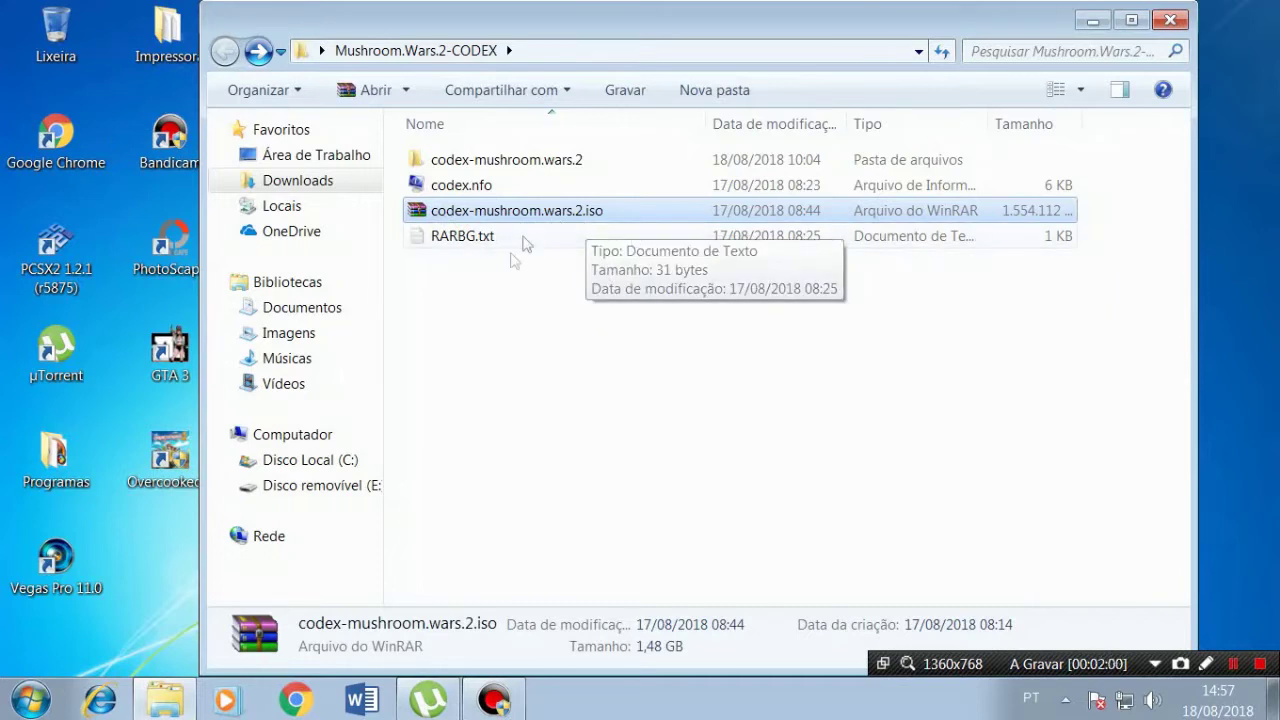
{"action": "right_click", "coordinate": [503, 213]}
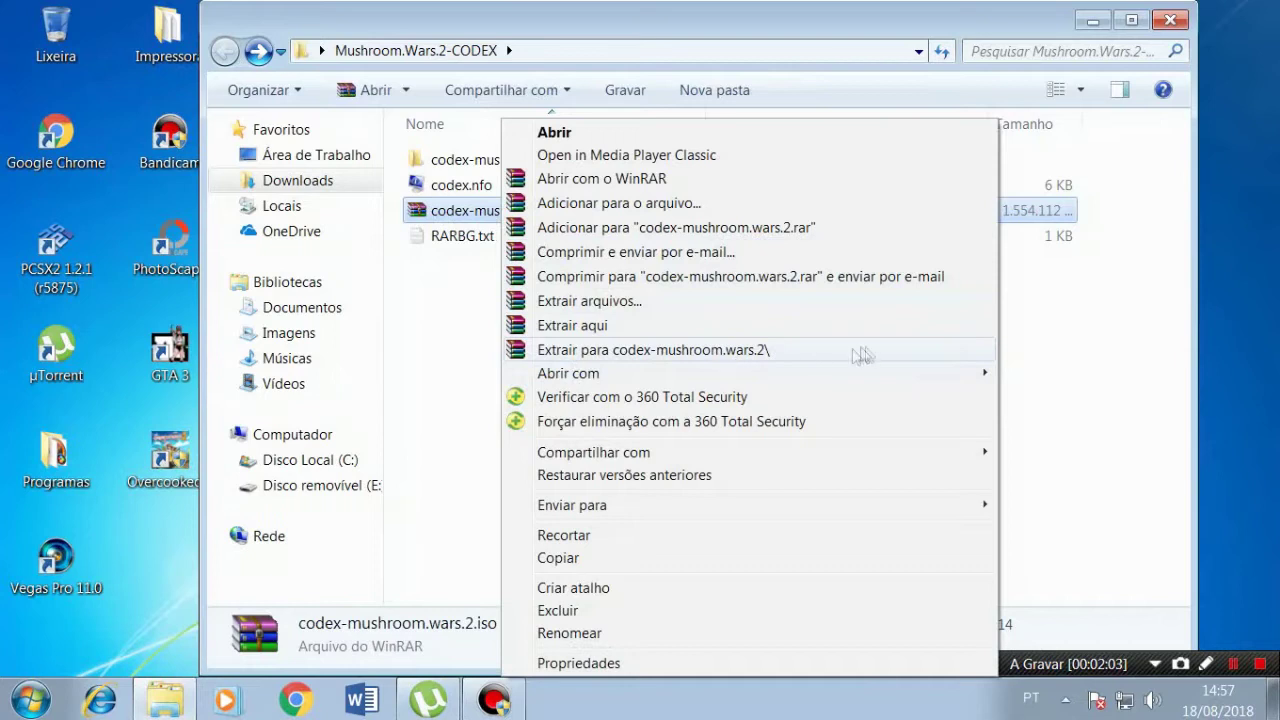
{"action": "left_click", "coordinate": [1050, 358]}
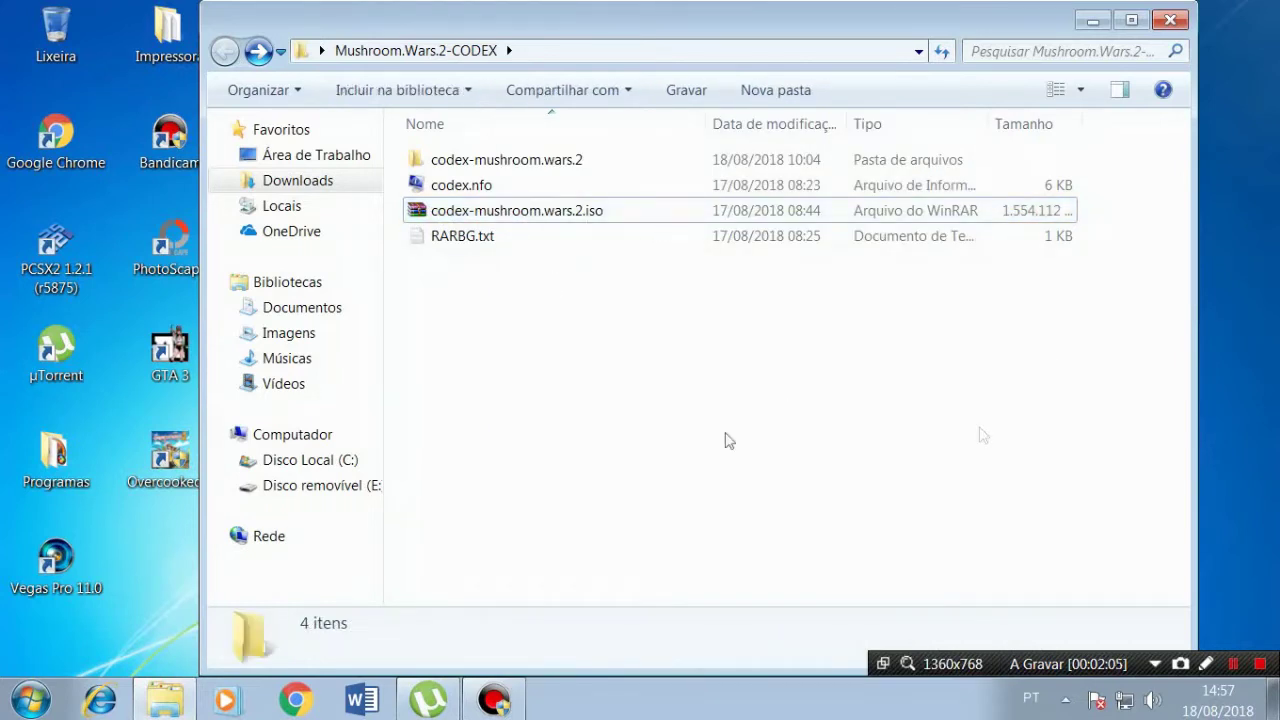
Step: Open the extracted codex-mushroom.wars.2 folder and run setup.exe as administrator
{"action": "left_click", "coordinate": [486, 166]}
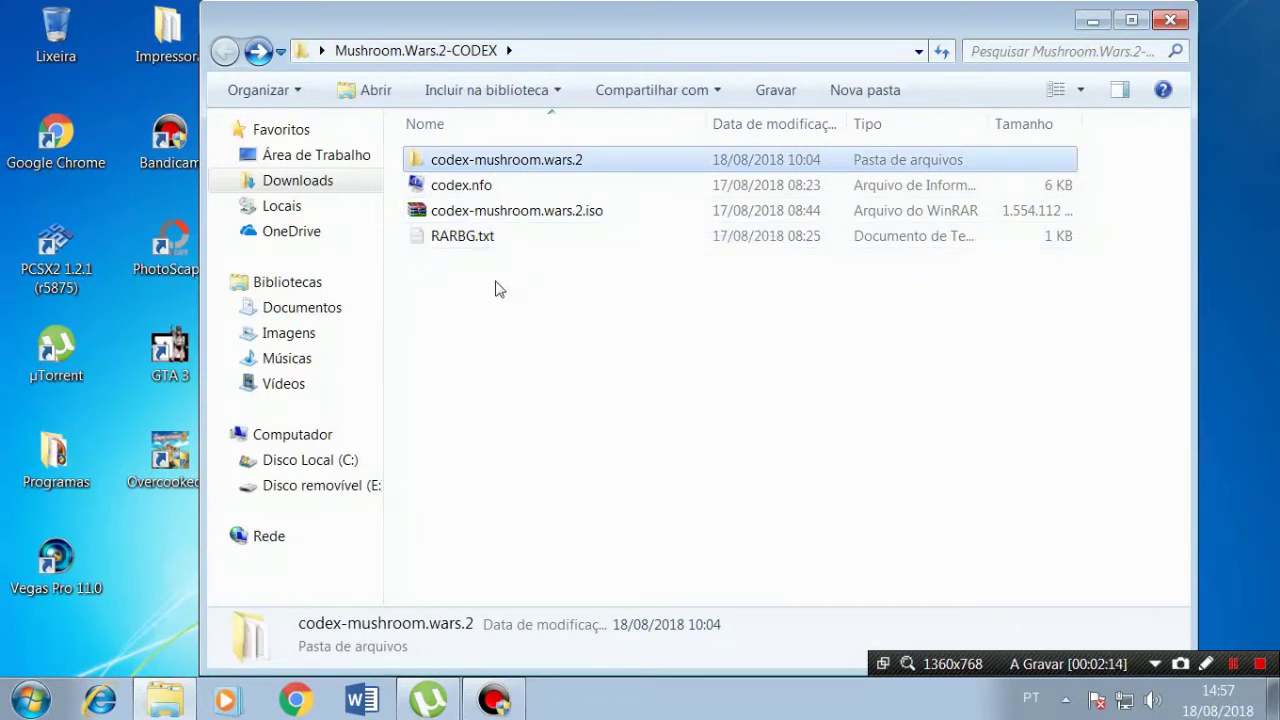
{"action": "left_click", "coordinate": [479, 213]}
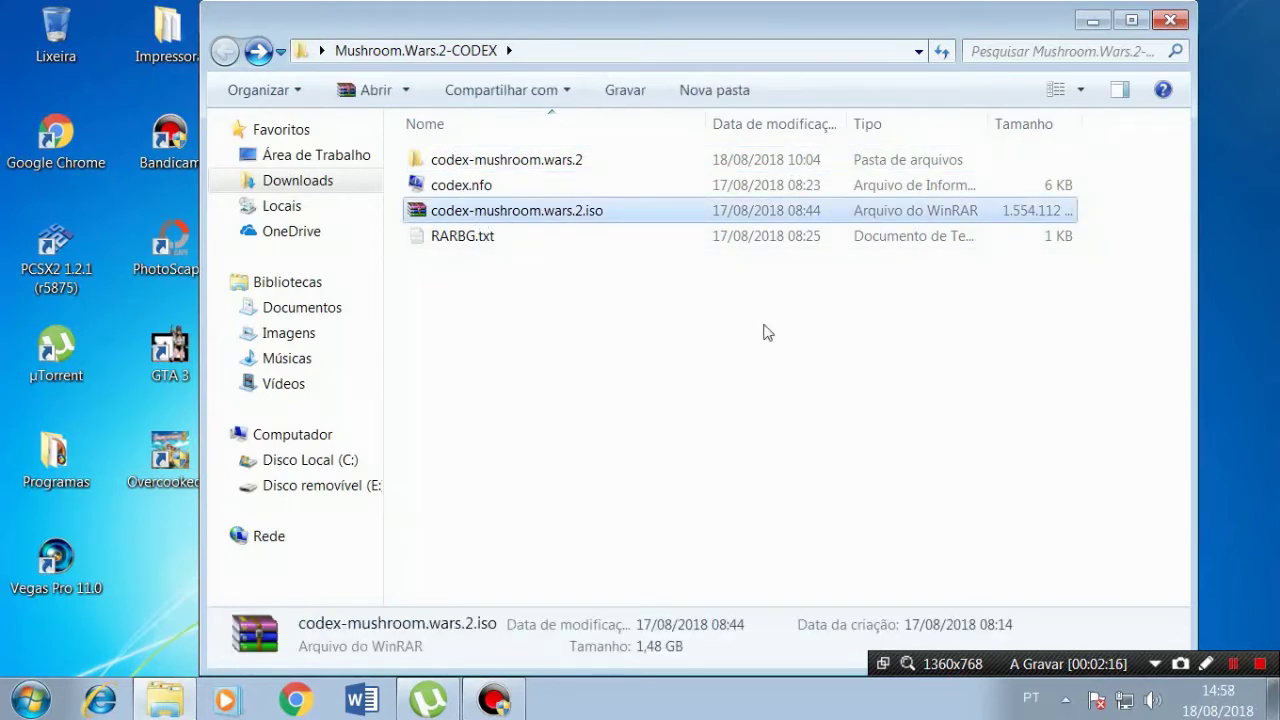
{"action": "double_click", "coordinate": [487, 176]}
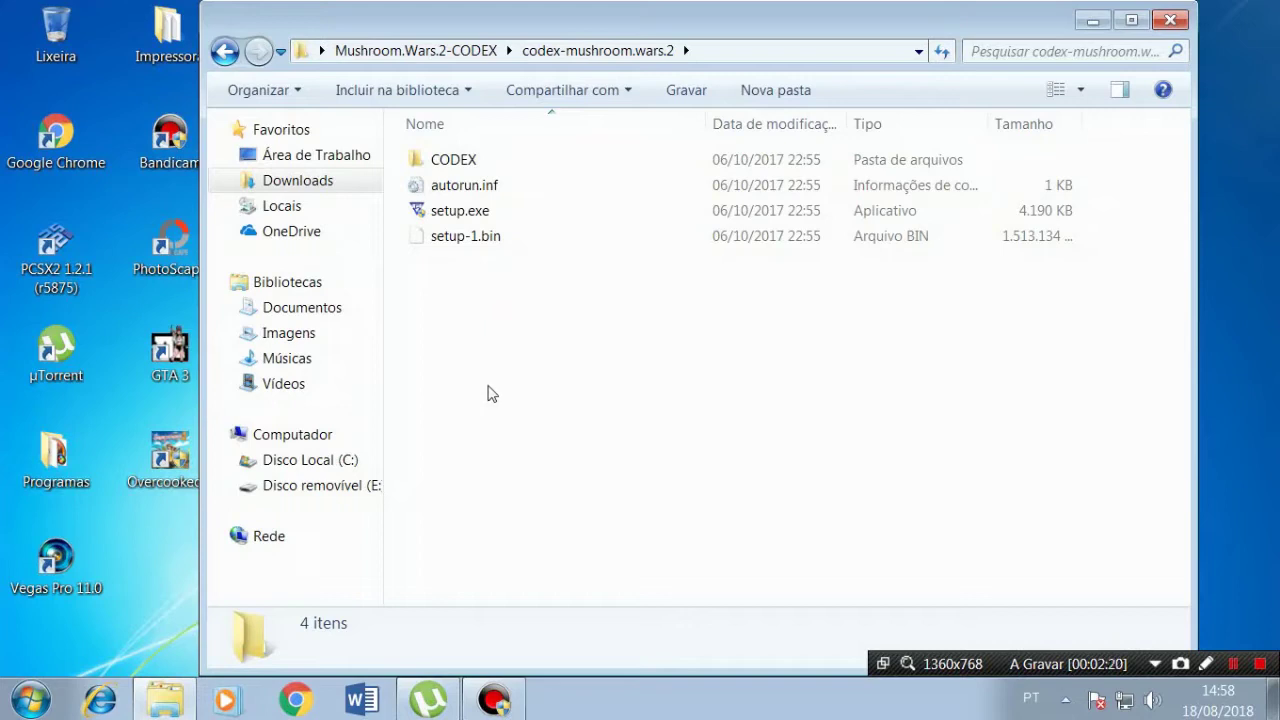
{"action": "left_click", "coordinate": [477, 213]}
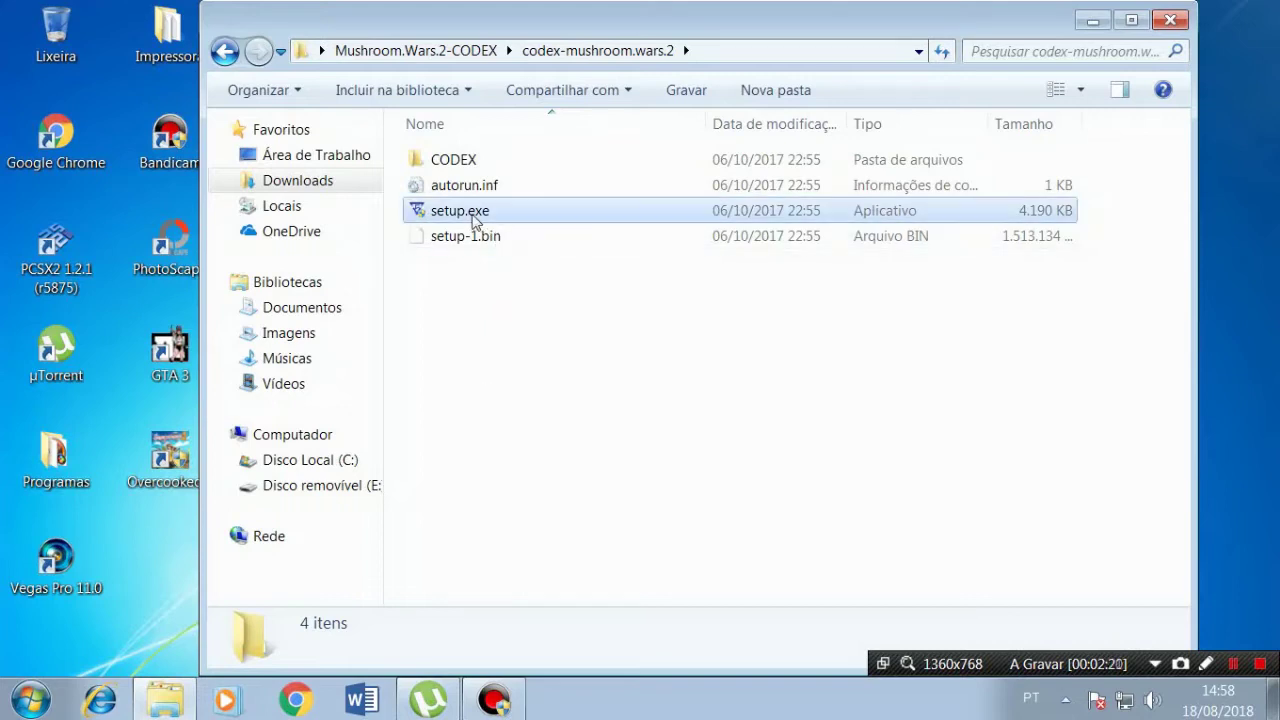
{"action": "right_click", "coordinate": [449, 211]}
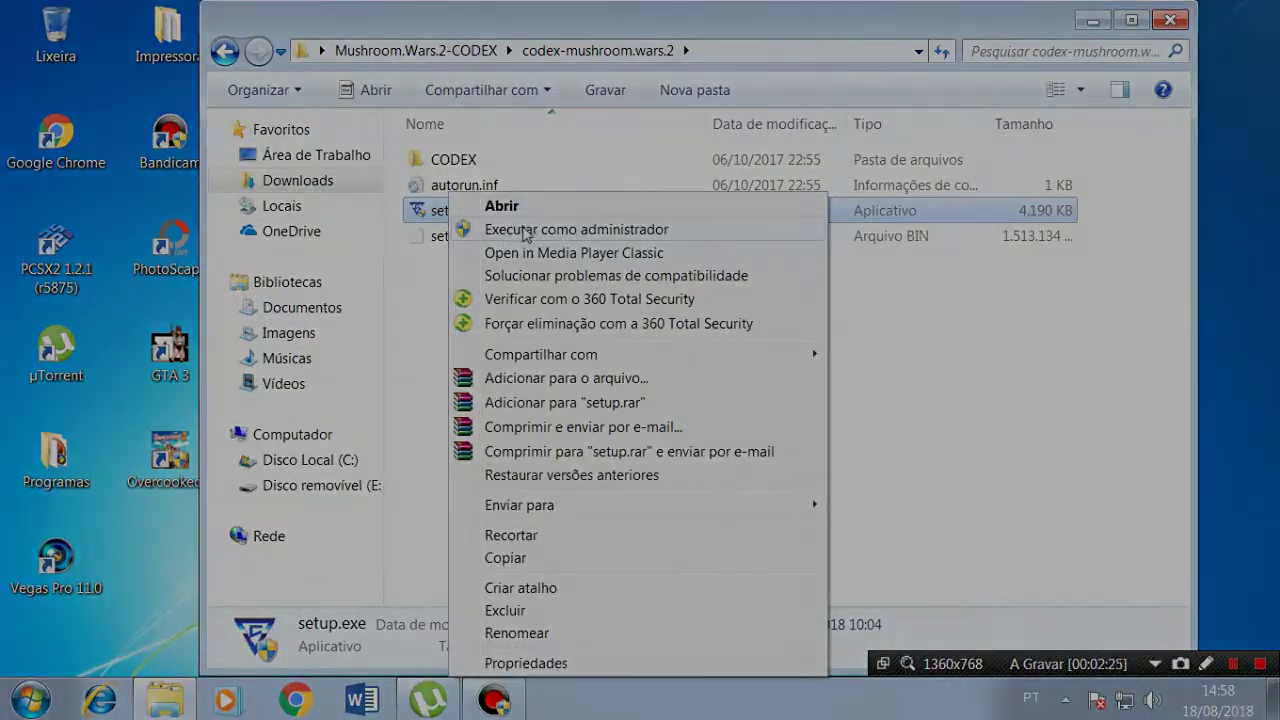
{"action": "left_click", "coordinate": [533, 230]}
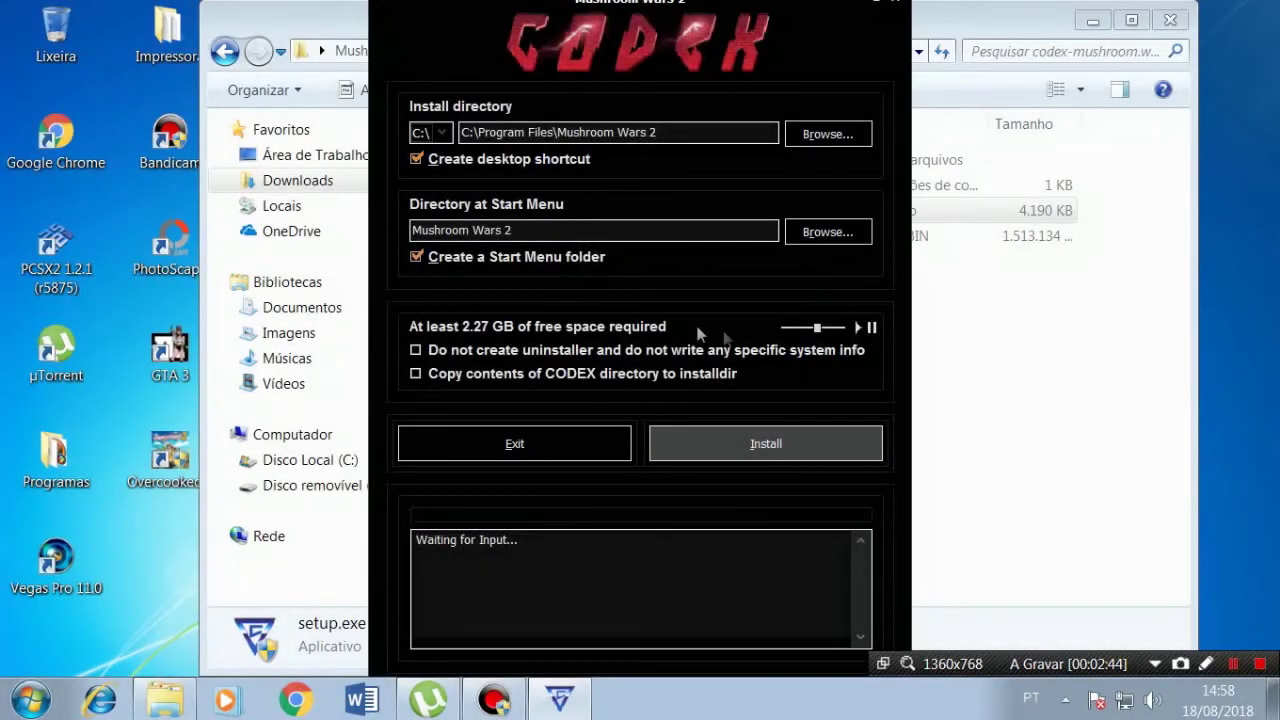
Step: Choose the C:\ drive for the installation directory
{"action": "left_click", "coordinate": [444, 133]}
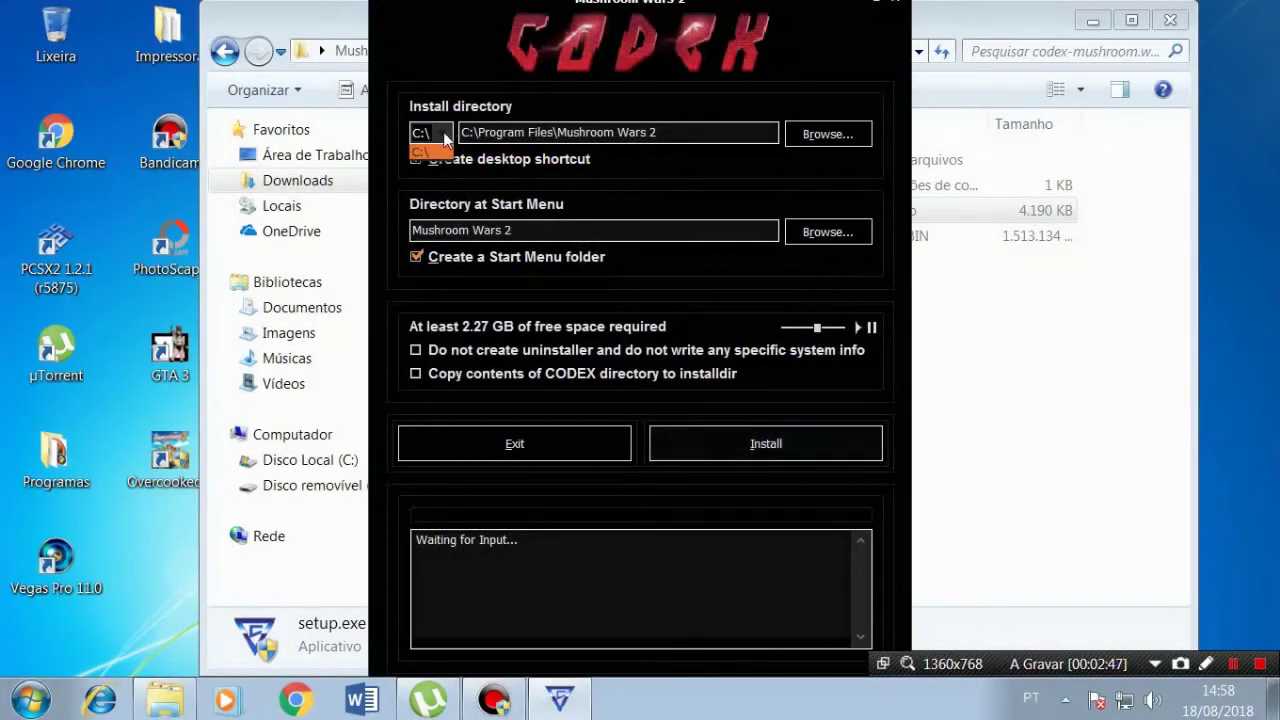
{"action": "left_click", "coordinate": [437, 150]}
{"action": "left_click", "coordinate": [444, 140]}
{"action": "left_click", "coordinate": [437, 152]}
{"action": "left_click", "coordinate": [433, 137]}
{"action": "left_click", "coordinate": [430, 150]}
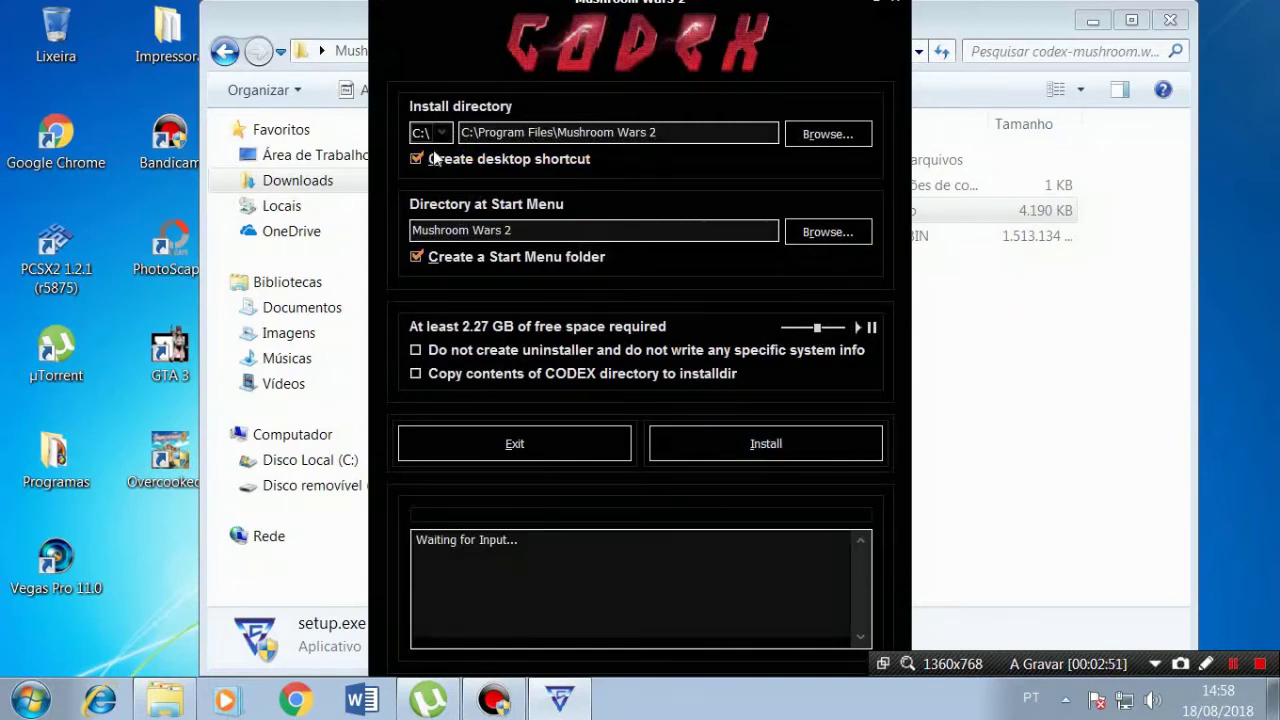
Step: Disable the creation of a desktop shortcut in the Mushroom Wars 2 installer
{"action": "left_click_drag", "start_coordinate": [660, 133], "coordinate": [502, 133]}
{"action": "left_click", "coordinate": [633, 135]}
{"action": "left_click", "coordinate": [418, 158]}
{"action": "left_click_drag", "start_coordinate": [700, 133], "coordinate": [462, 133]}
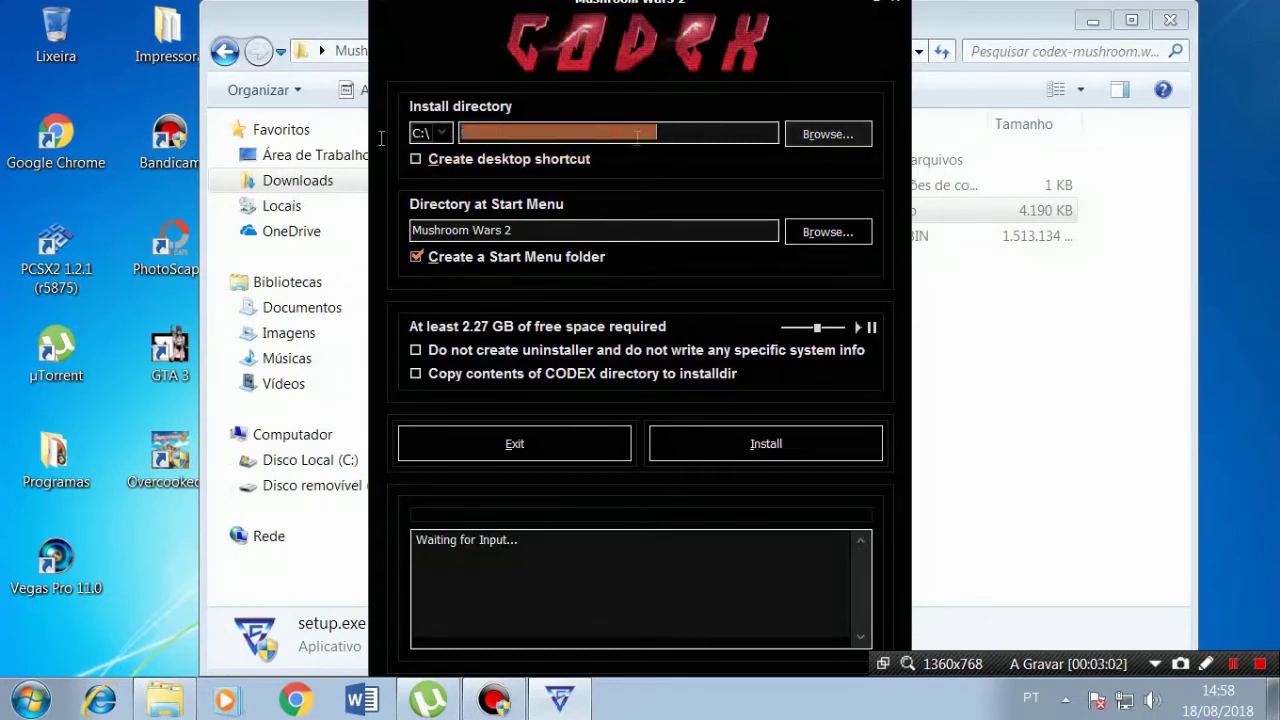
{"action": "left_click", "coordinate": [573, 133]}
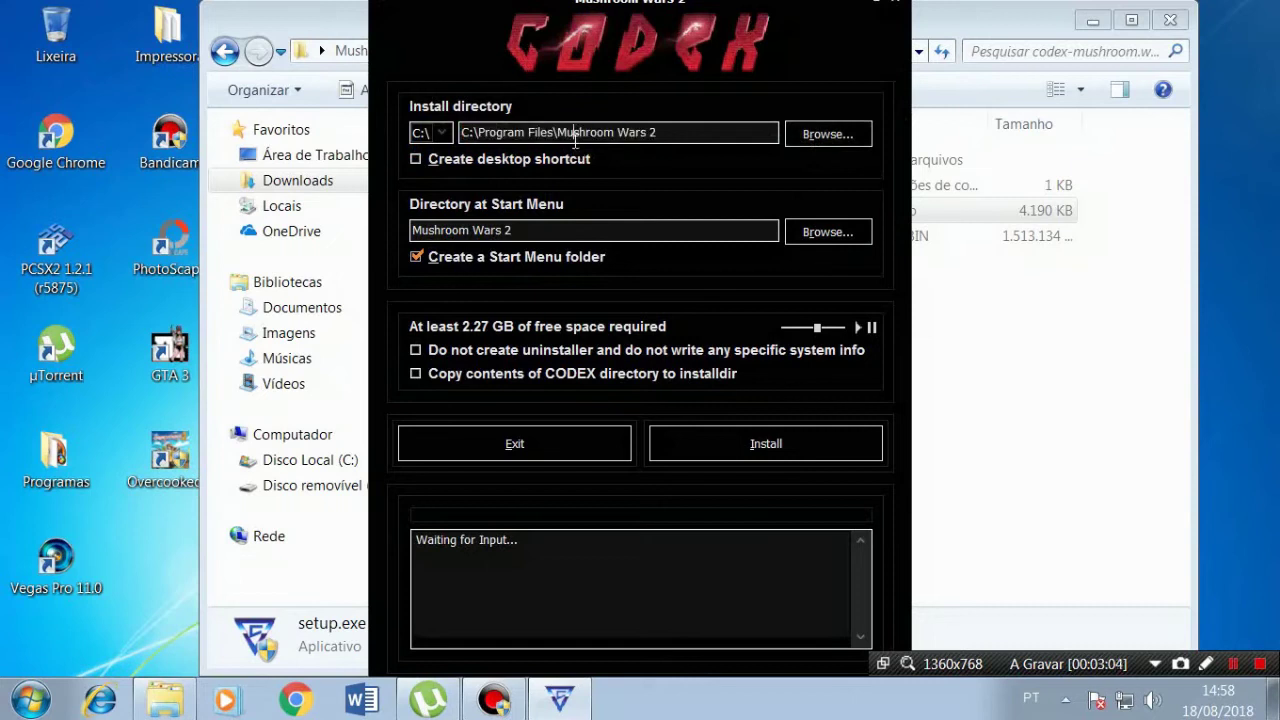
Step: Confirm C:\Program Files\Mushroom Wars 2 as the installation folder and start the installation
{"action": "left_click", "coordinate": [800, 133]}
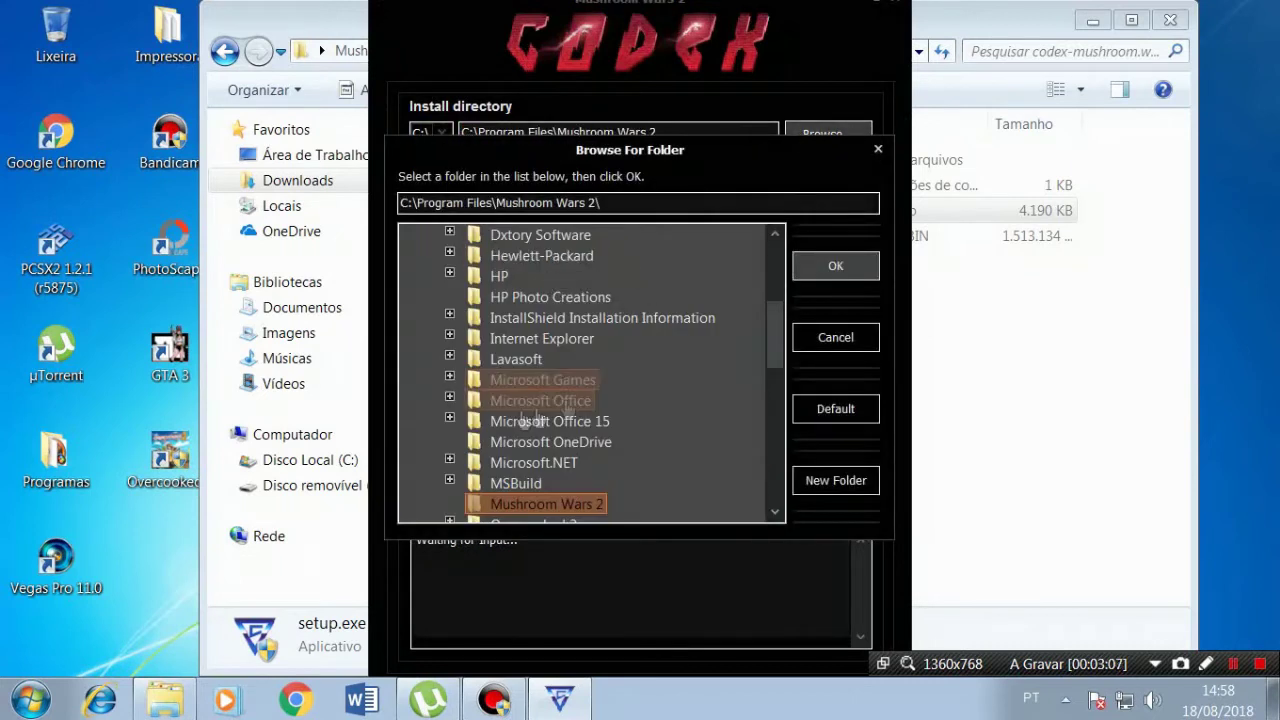
{"action": "left_click", "coordinate": [836, 266]}
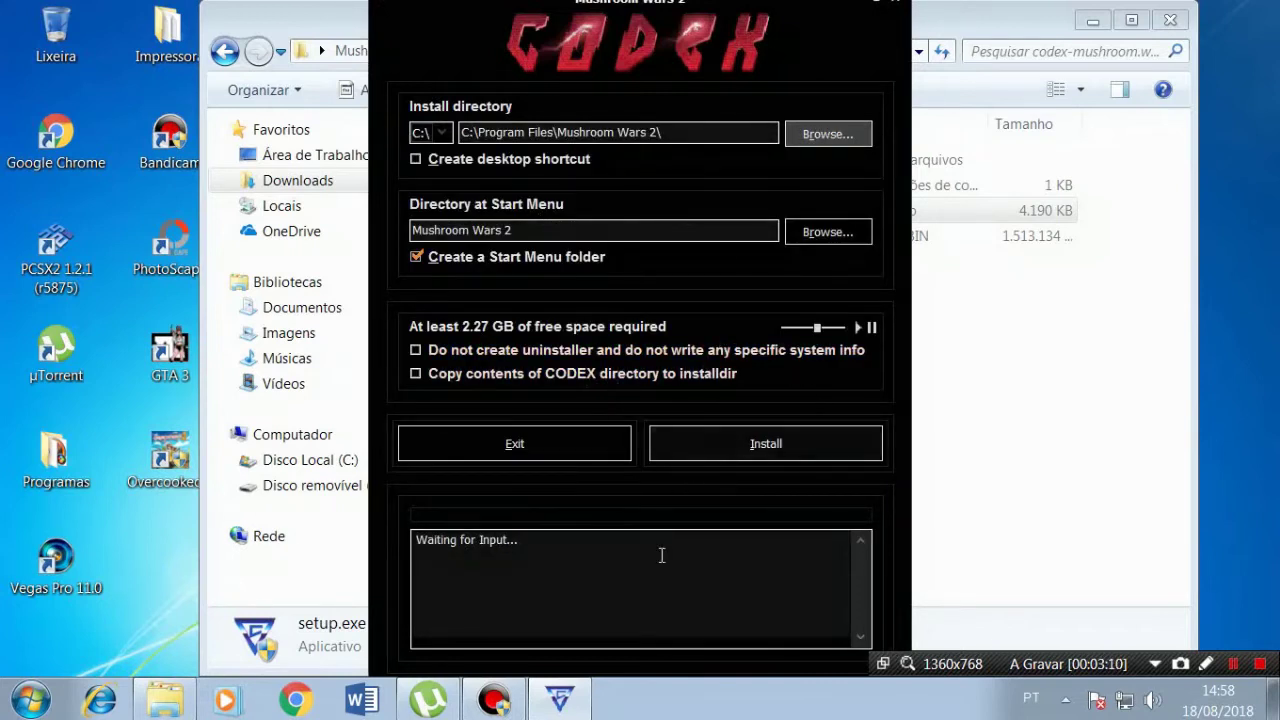
{"action": "left_click", "coordinate": [736, 451]}
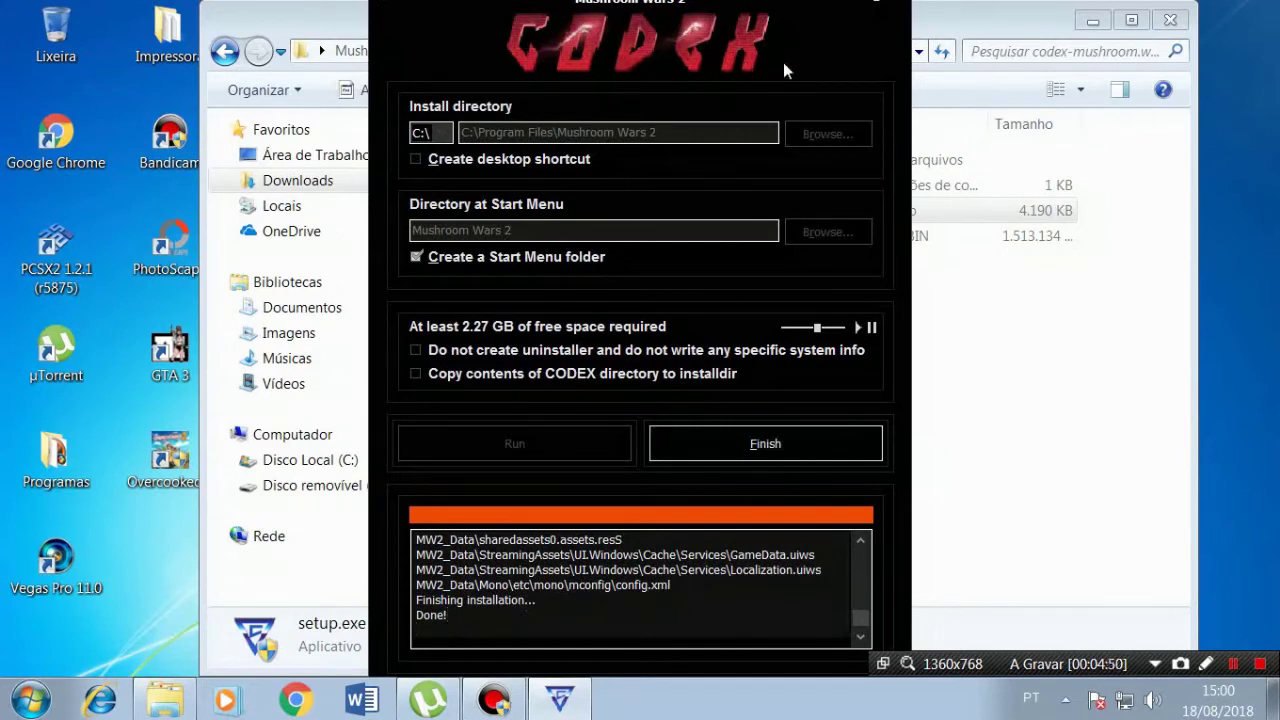
Step: Finish the completed Mushroom Wars 2 installation and close the installer
{"action": "left_click", "coordinate": [997, 337]}
{"action": "left_click", "coordinate": [558, 698]}
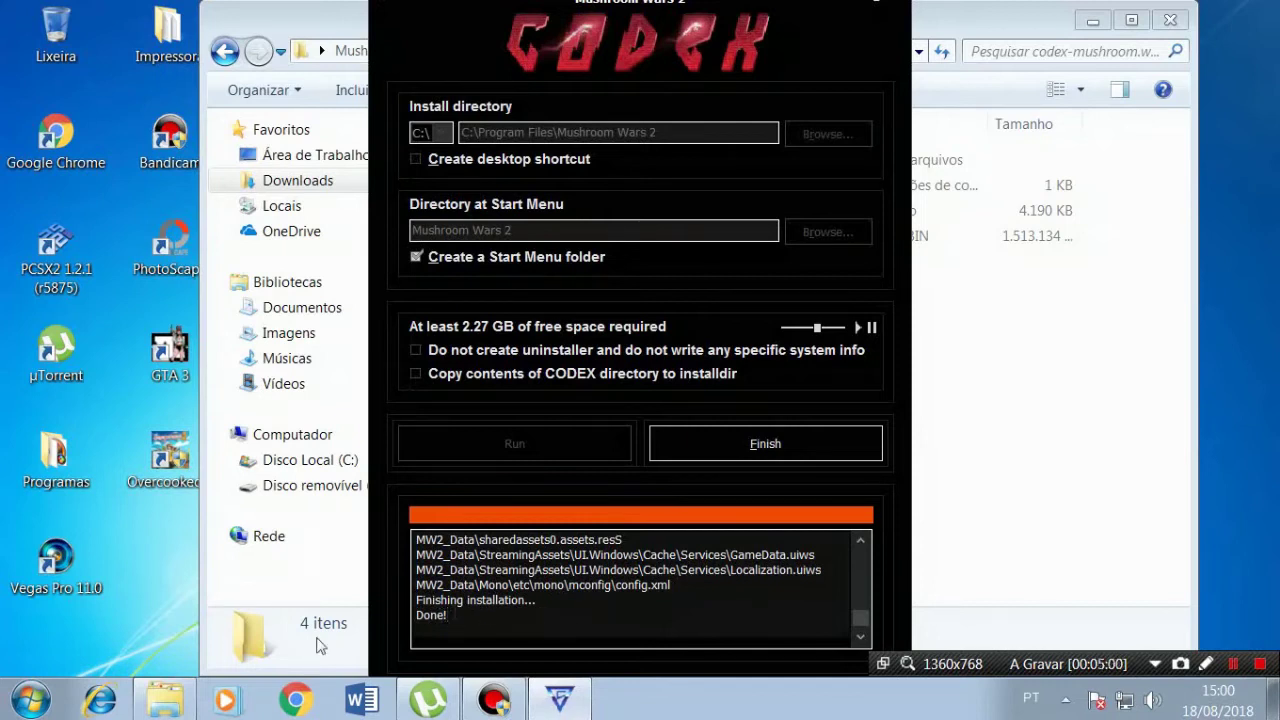
{"action": "left_click", "coordinate": [768, 446]}
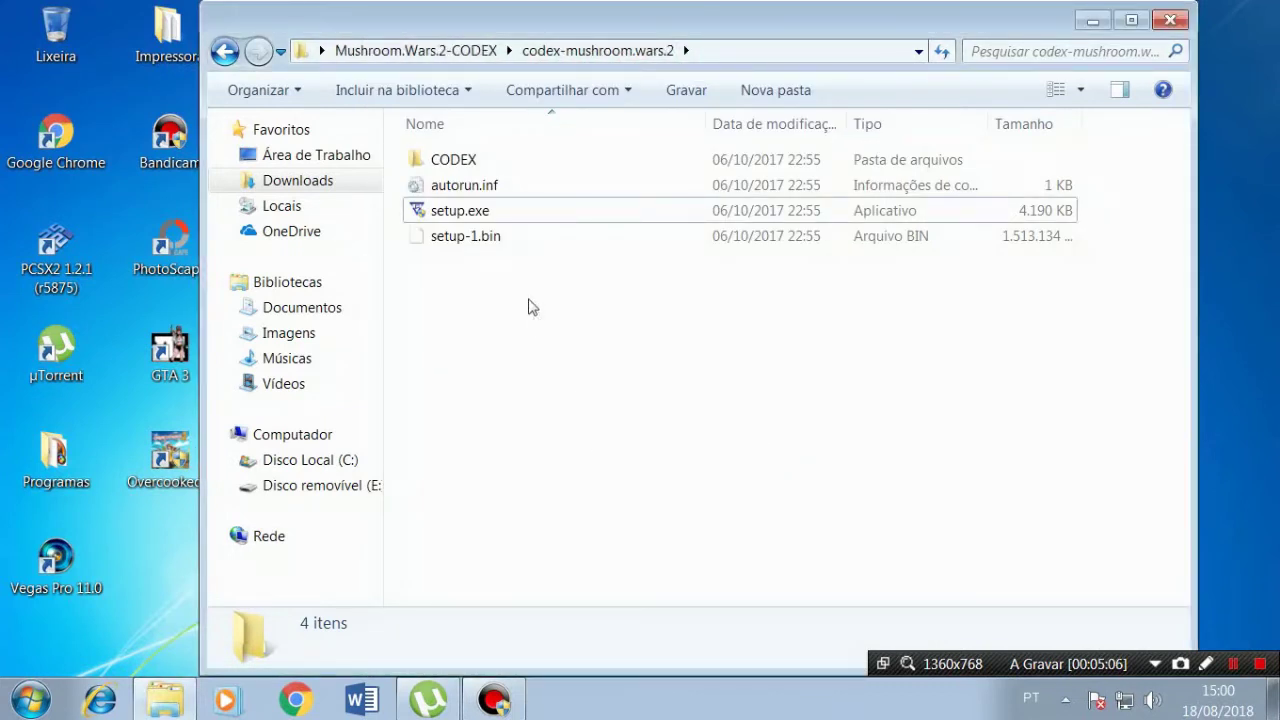
Step: Copy MW2_Data, MW2.cdx and MW2.exe from the CODEX folder and close the folder window
{"action": "double_click", "coordinate": [450, 165]}
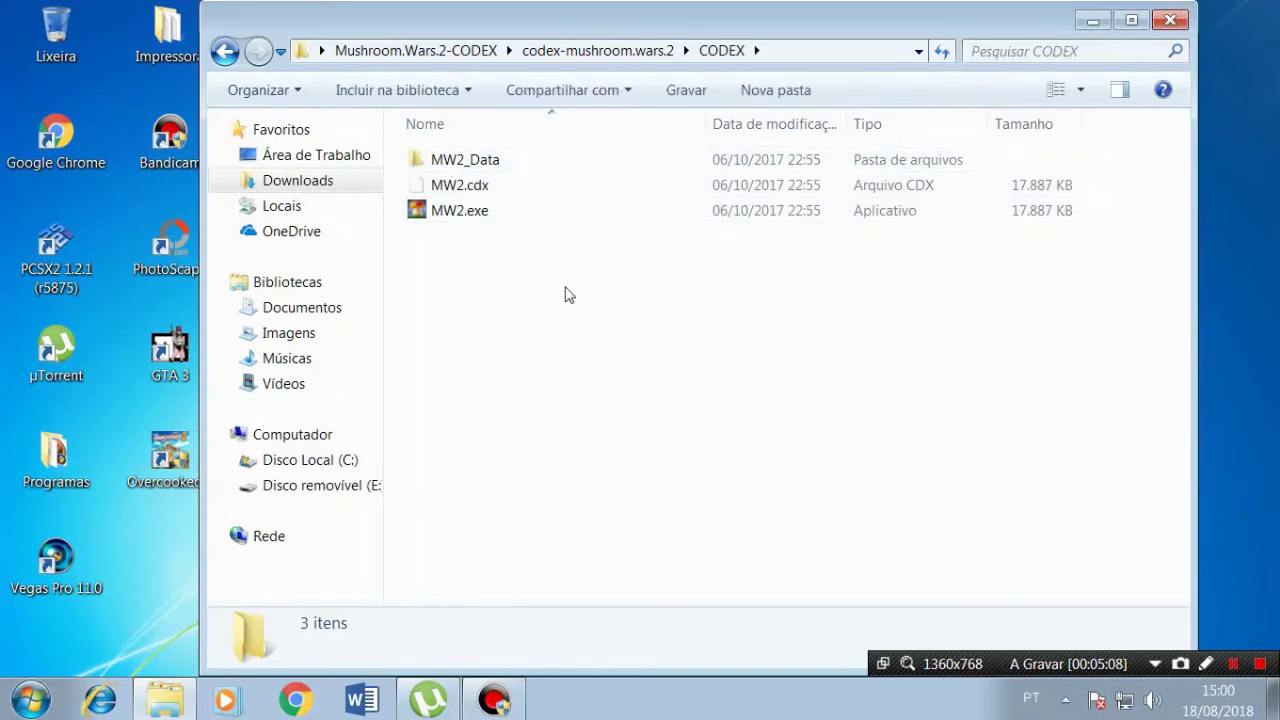
{"action": "left_click_drag", "start_coordinate": [565, 295], "coordinate": [453, 168]}
{"action": "right_click", "coordinate": [453, 168]}
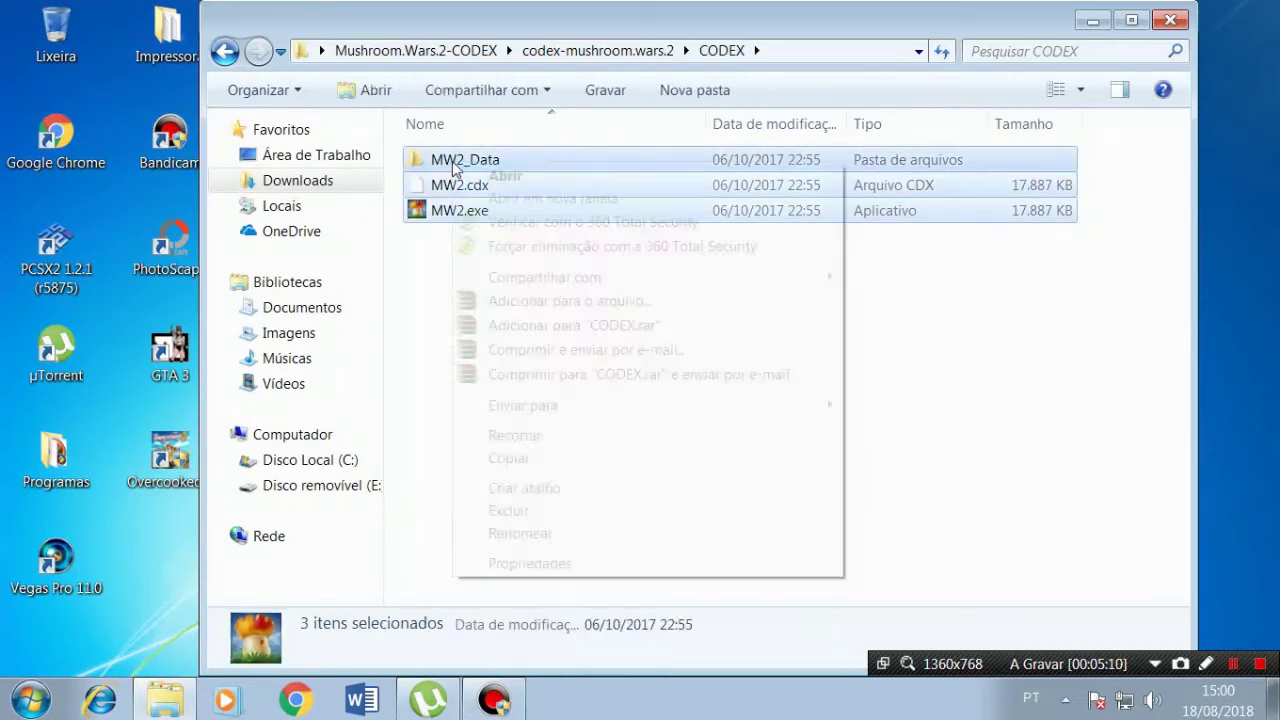
{"action": "left_click", "coordinate": [492, 457]}
{"action": "left_click", "coordinate": [1170, 19]}
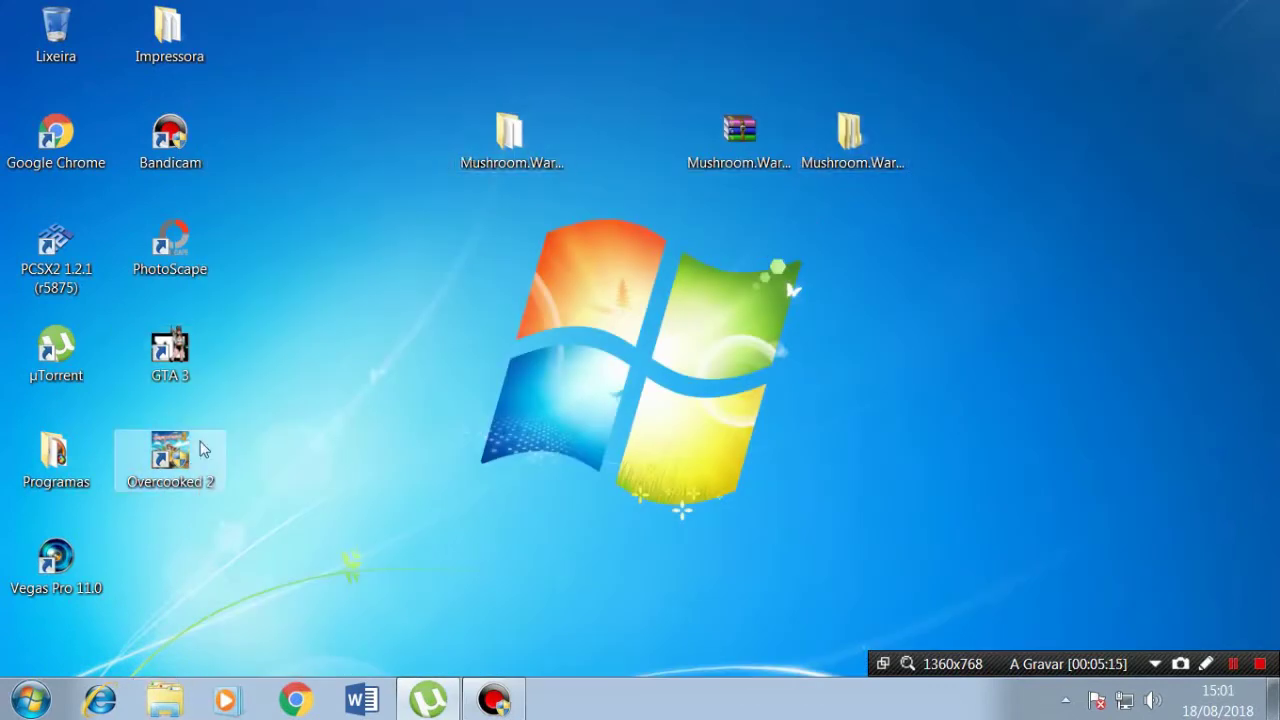
{"action": "left_click", "coordinate": [607, 393]}
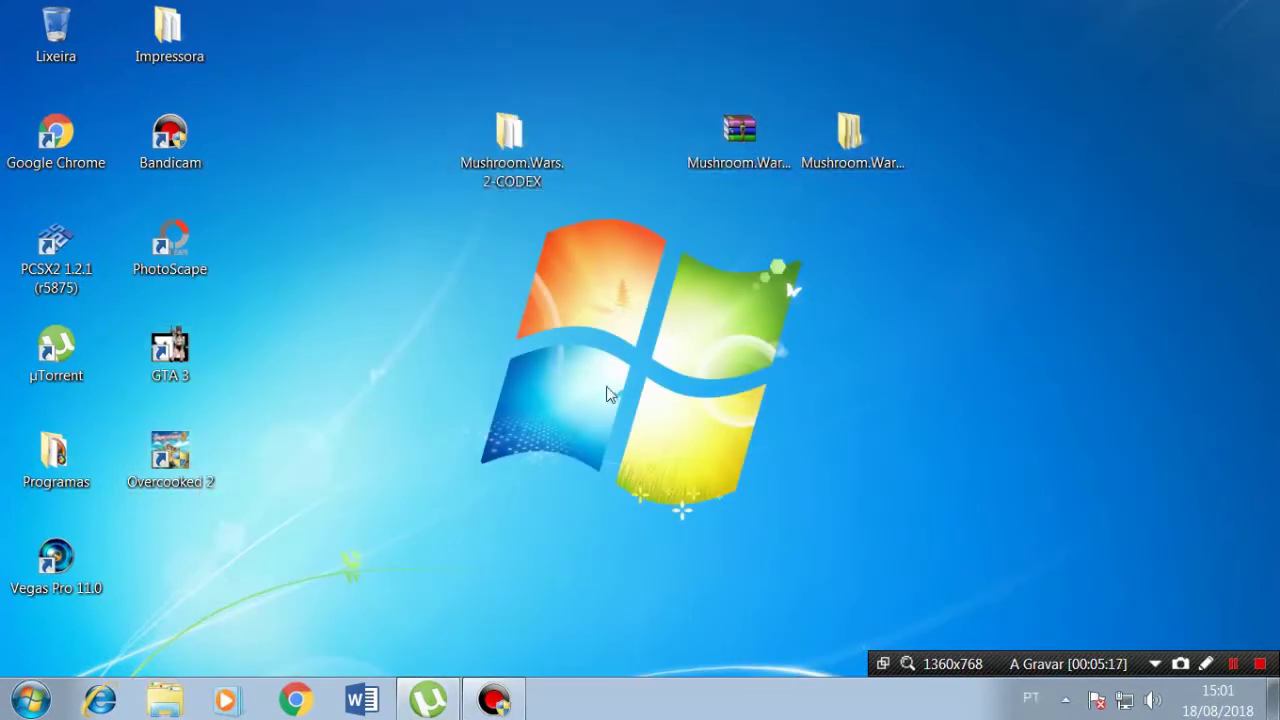
Step: Open the Mushroom Wars 2 installation folder inside Arquivos de Programas on Disco Local (C:)
{"action": "double_click", "coordinate": [56, 30]}
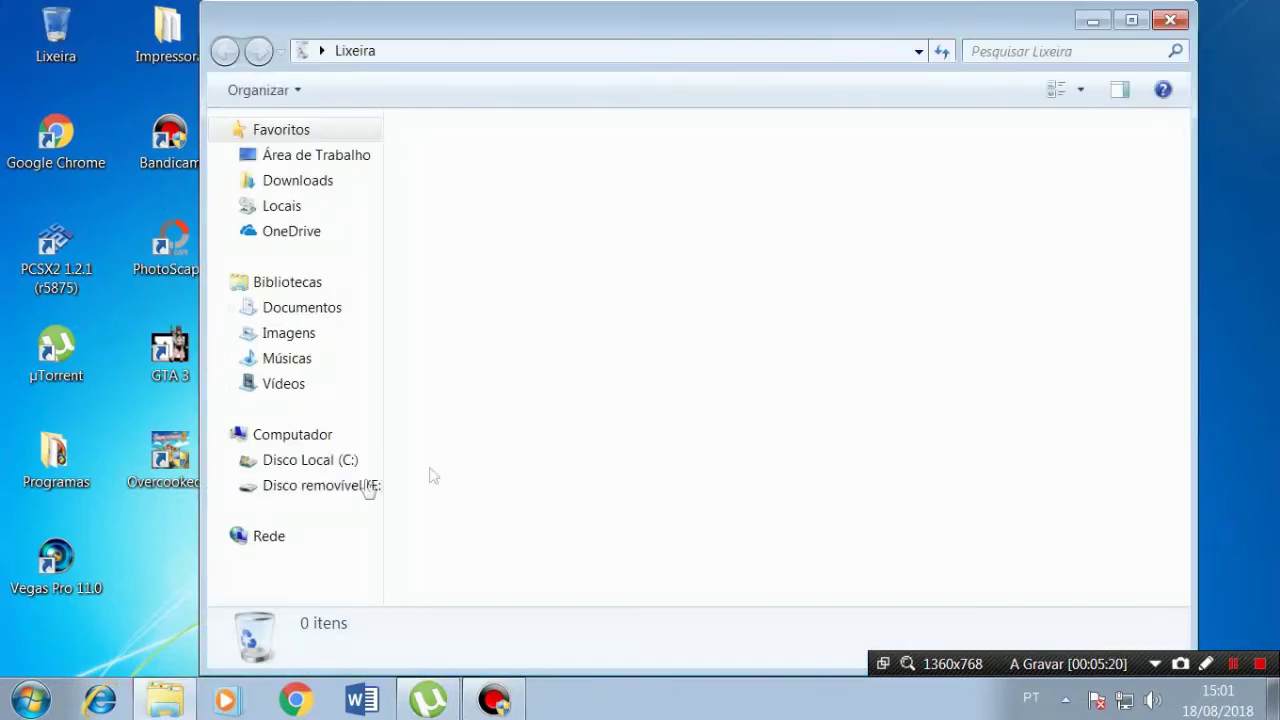
{"action": "left_click", "coordinate": [340, 462]}
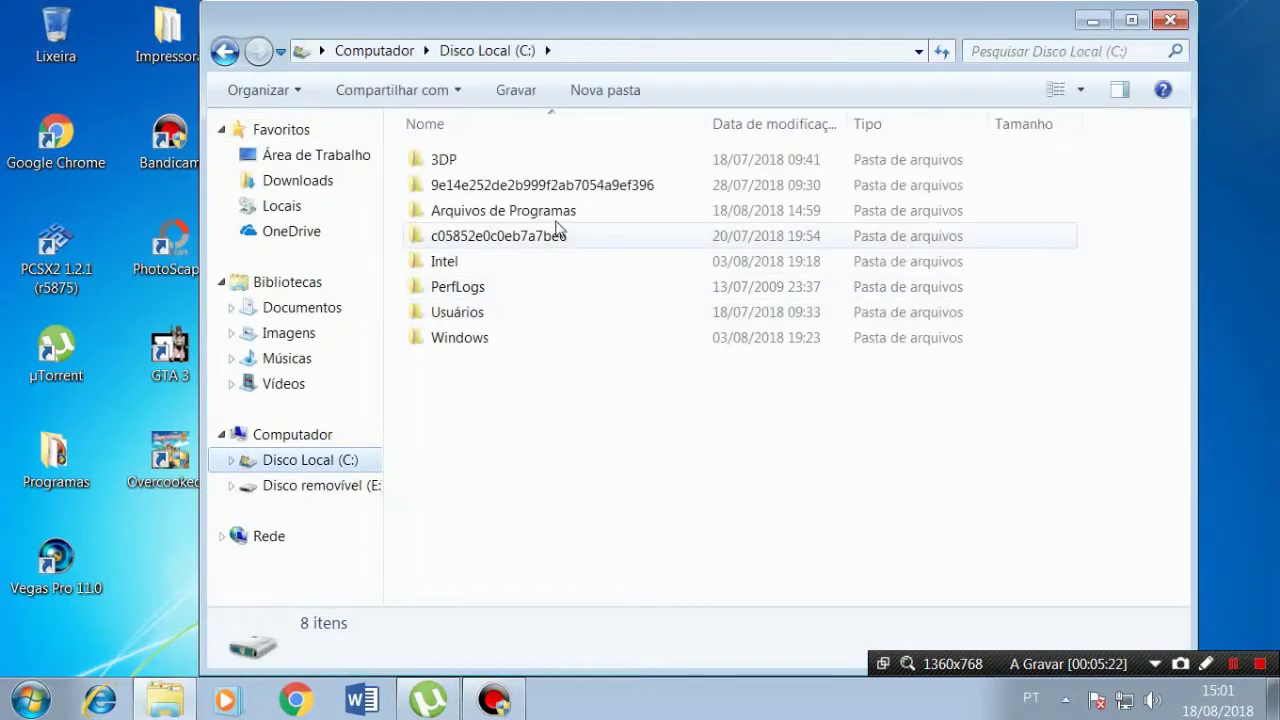
{"action": "double_click", "coordinate": [549, 214]}
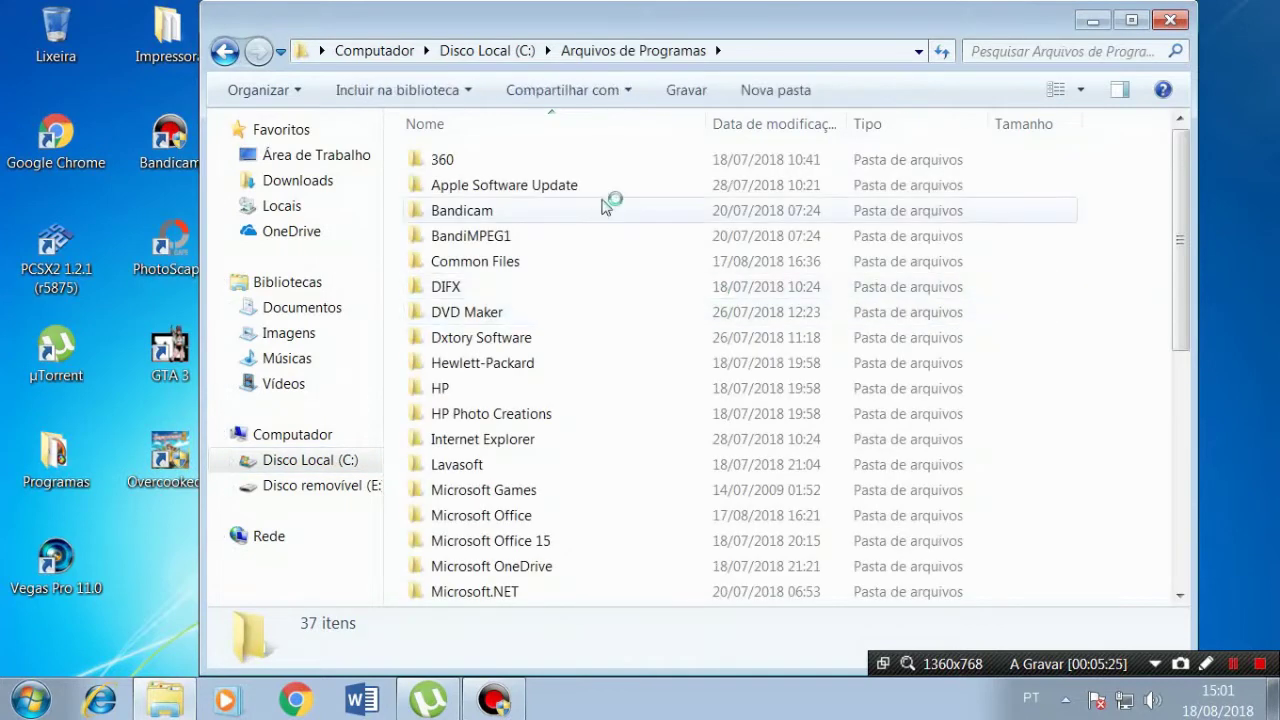
{"action": "left_click", "coordinate": [548, 287]}
{"action": "key", "text": "m"}
{"action": "key", "text": "u"}
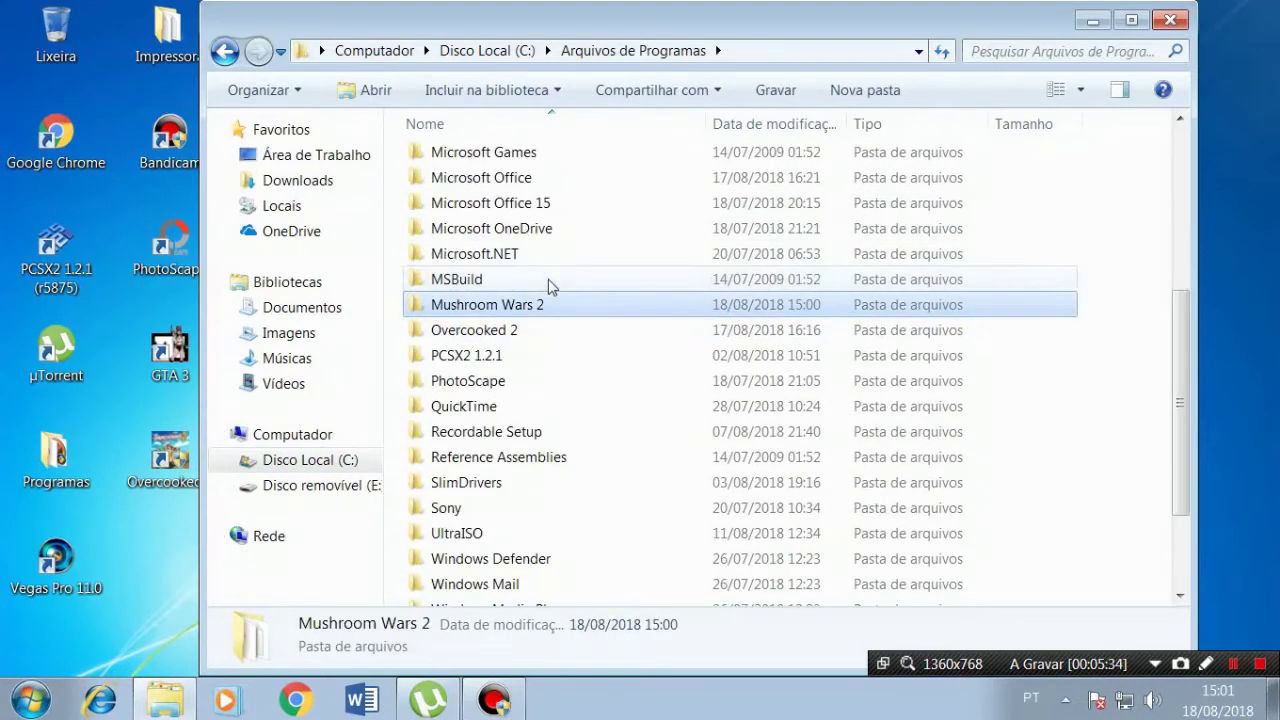
{"action": "left_click", "coordinate": [551, 329]}
{"action": "left_click", "coordinate": [534, 310]}
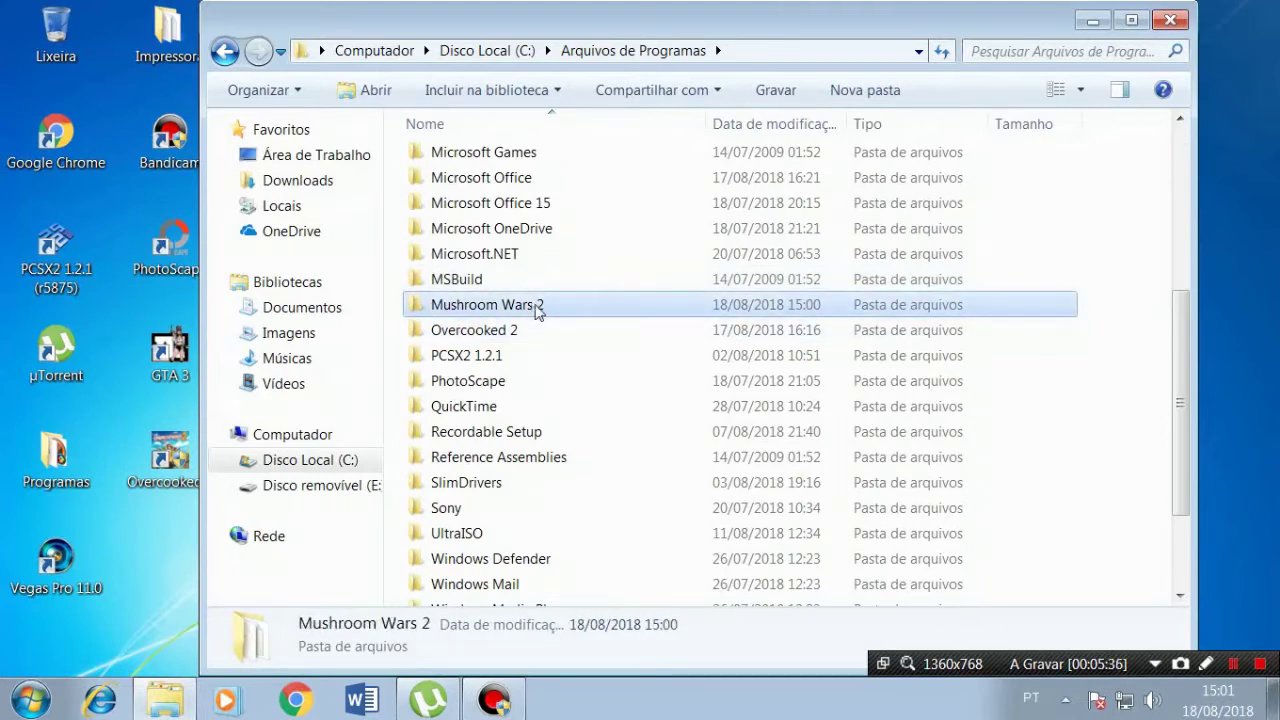
{"action": "left_click", "coordinate": [498, 313]}
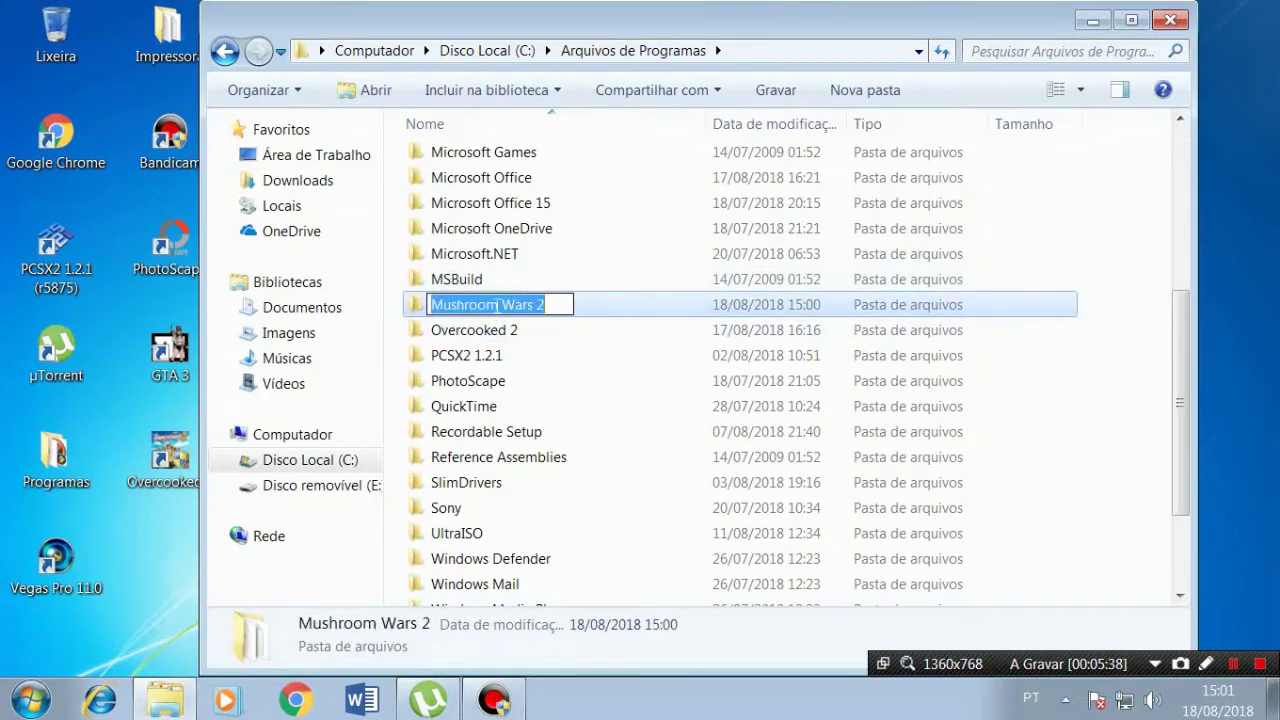
{"action": "double_click", "coordinate": [594, 317]}
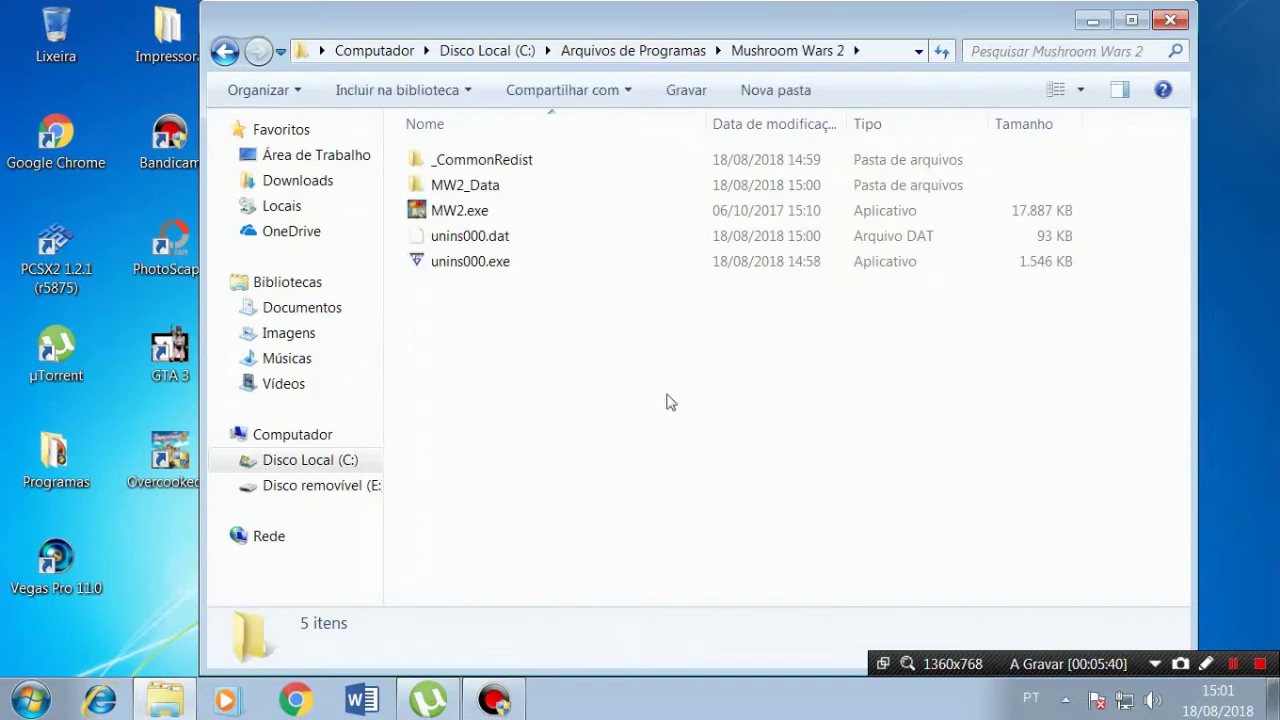
Step: Paste the copied CODEX files into the game folder, merging MW2_Data, replacing existing files and granting administrator permission for all items, and minimize the window
{"action": "right_click", "coordinate": [506, 324]}
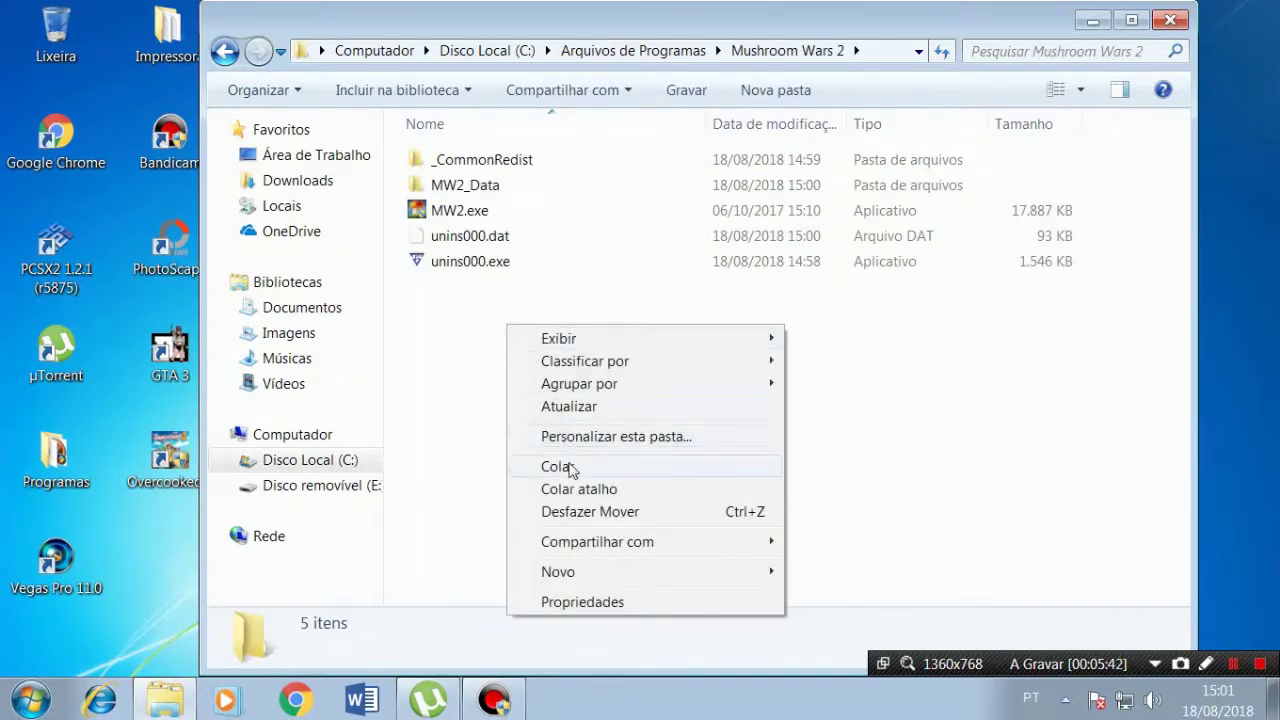
{"action": "left_click", "coordinate": [558, 464]}
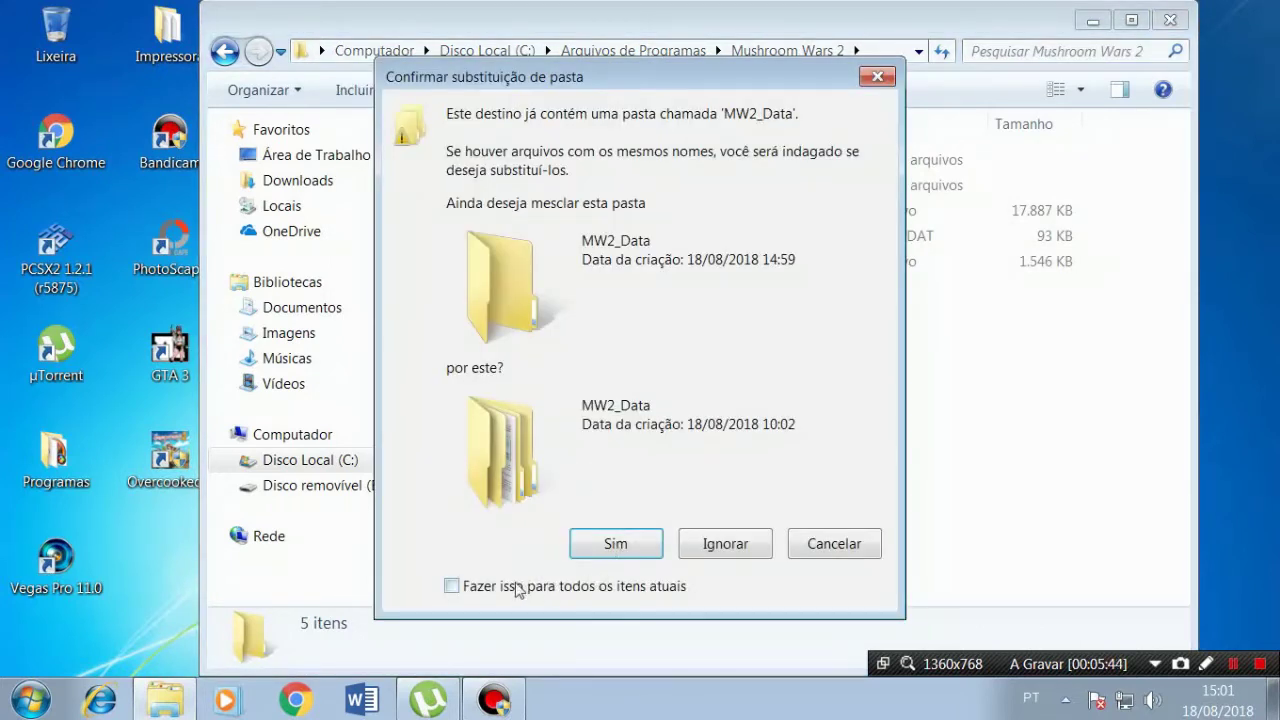
{"action": "left_click", "coordinate": [622, 547]}
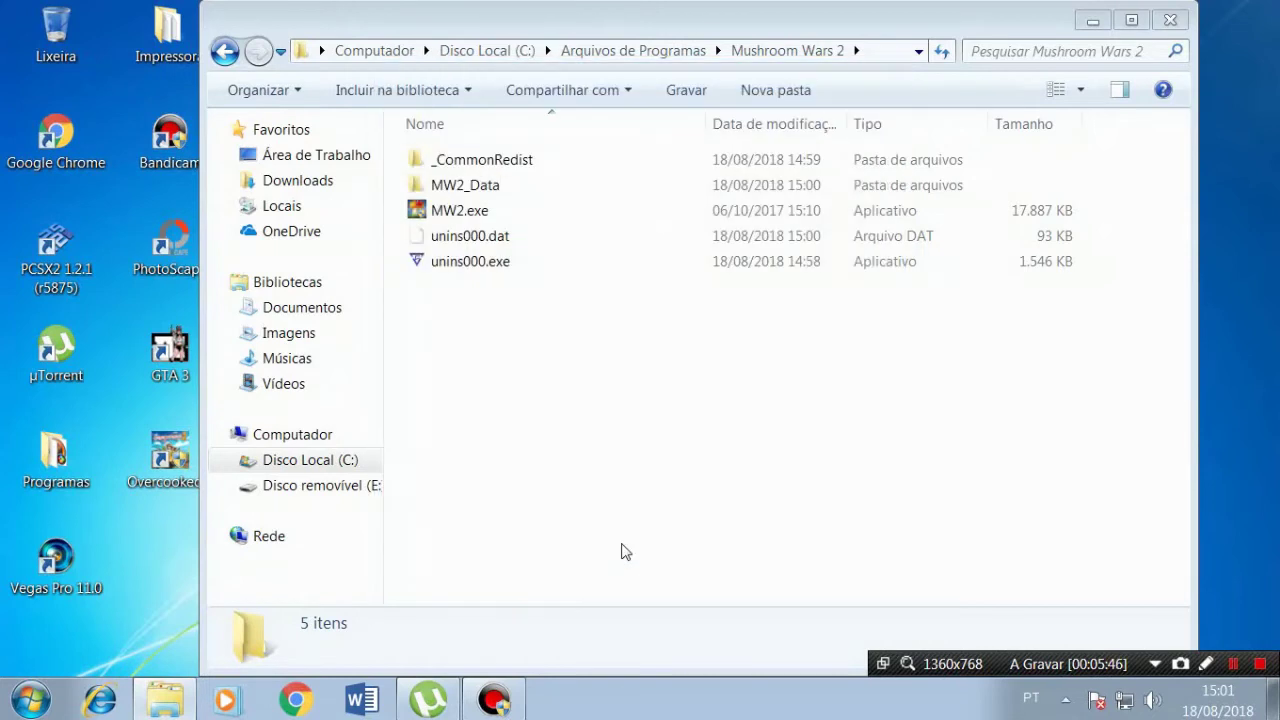
{"action": "left_click", "coordinate": [505, 618]}
{"action": "left_click", "coordinate": [478, 208]}
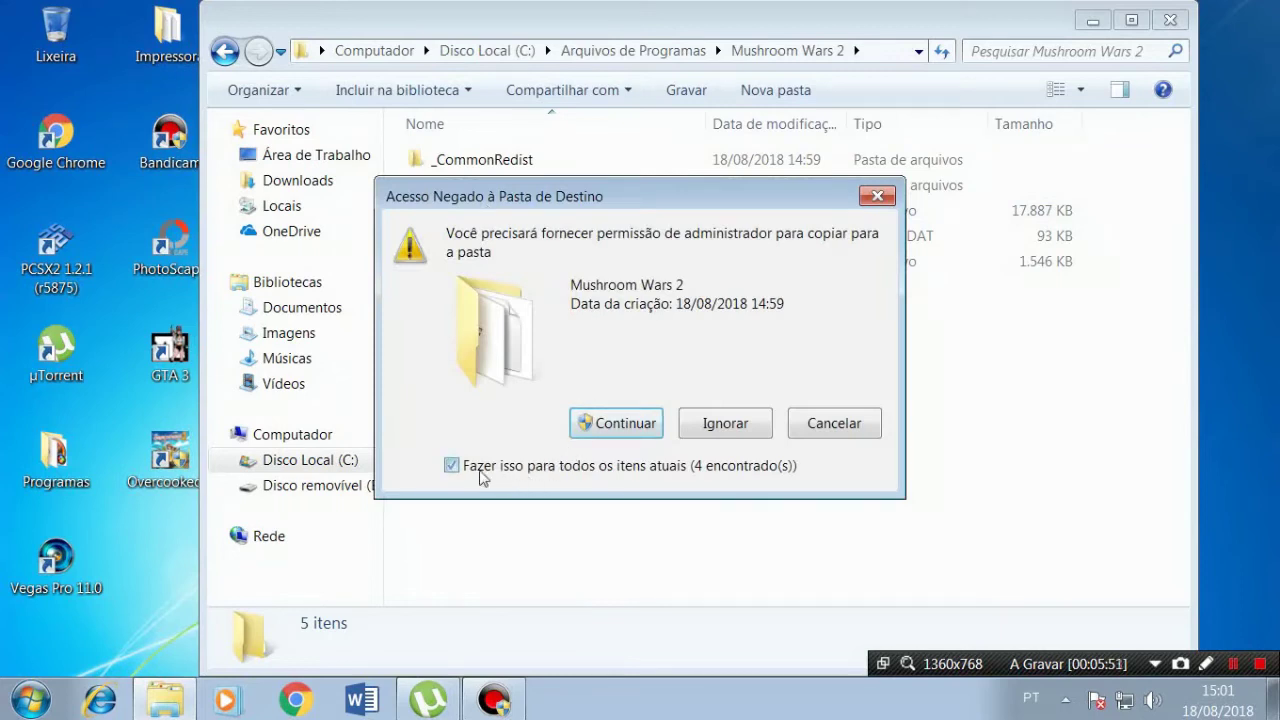
{"action": "left_click", "coordinate": [622, 424]}
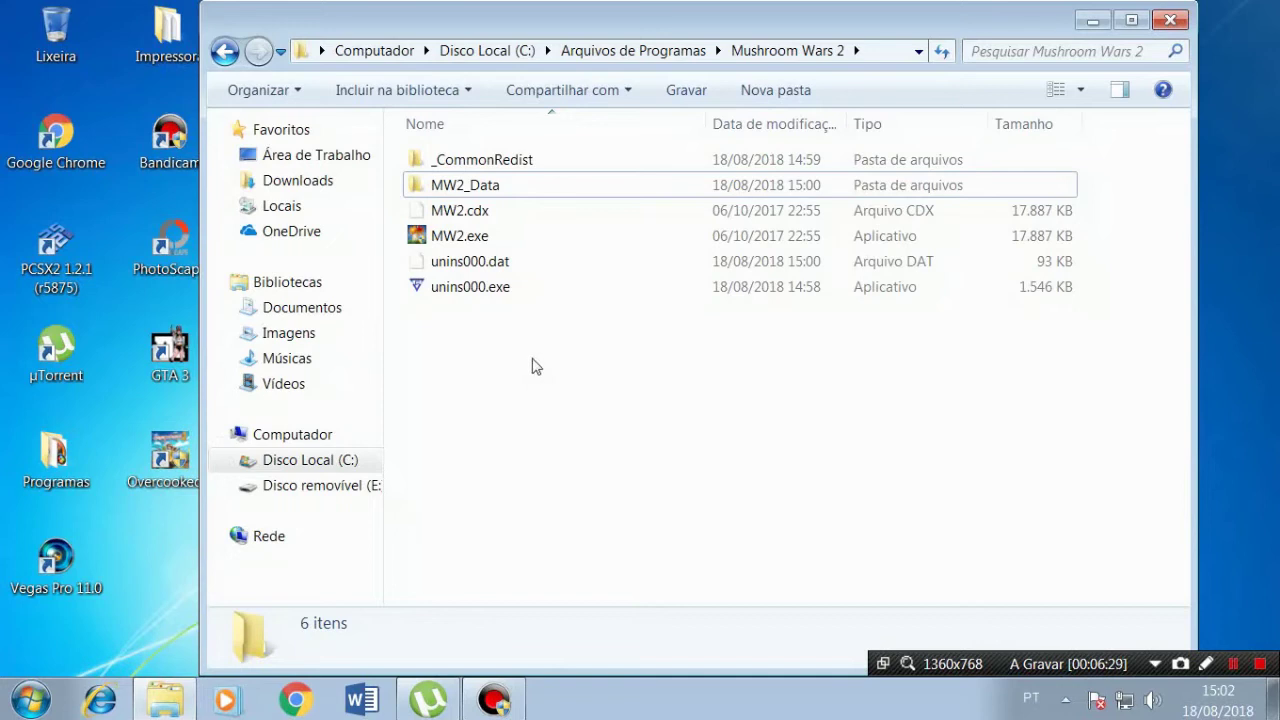
{"action": "left_click", "coordinate": [498, 262]}
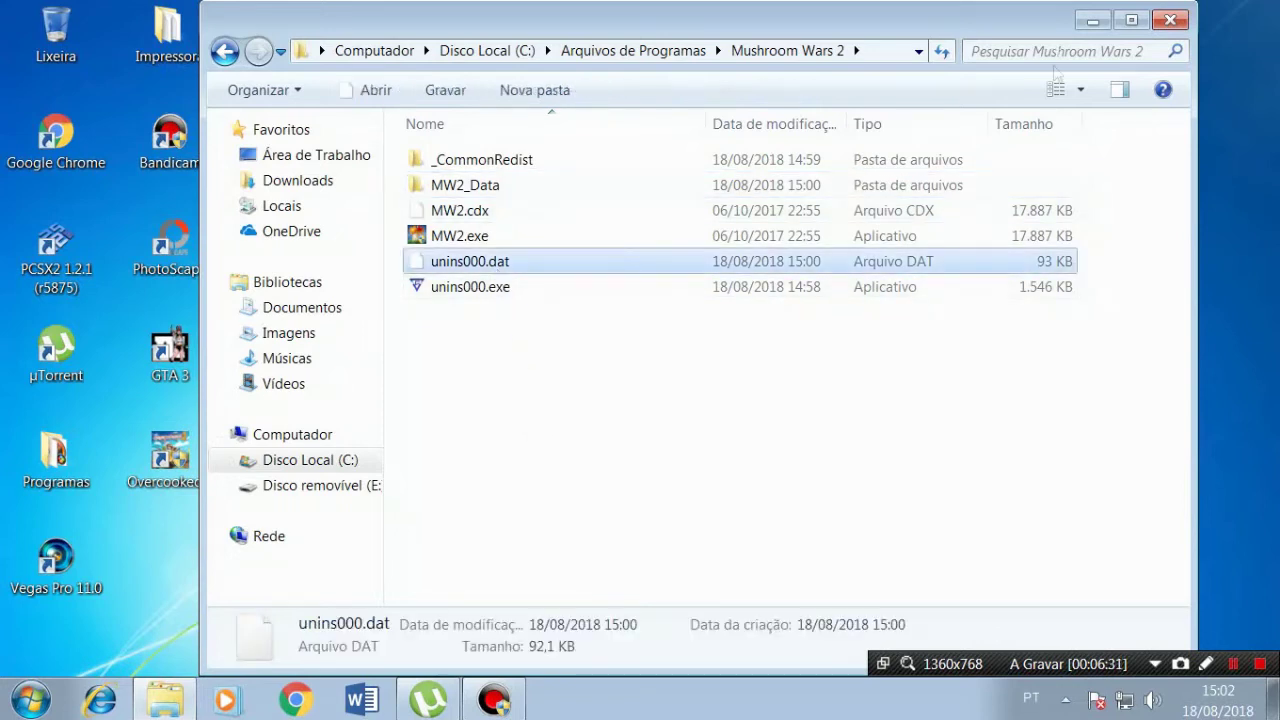
{"action": "left_click", "coordinate": [1090, 22]}
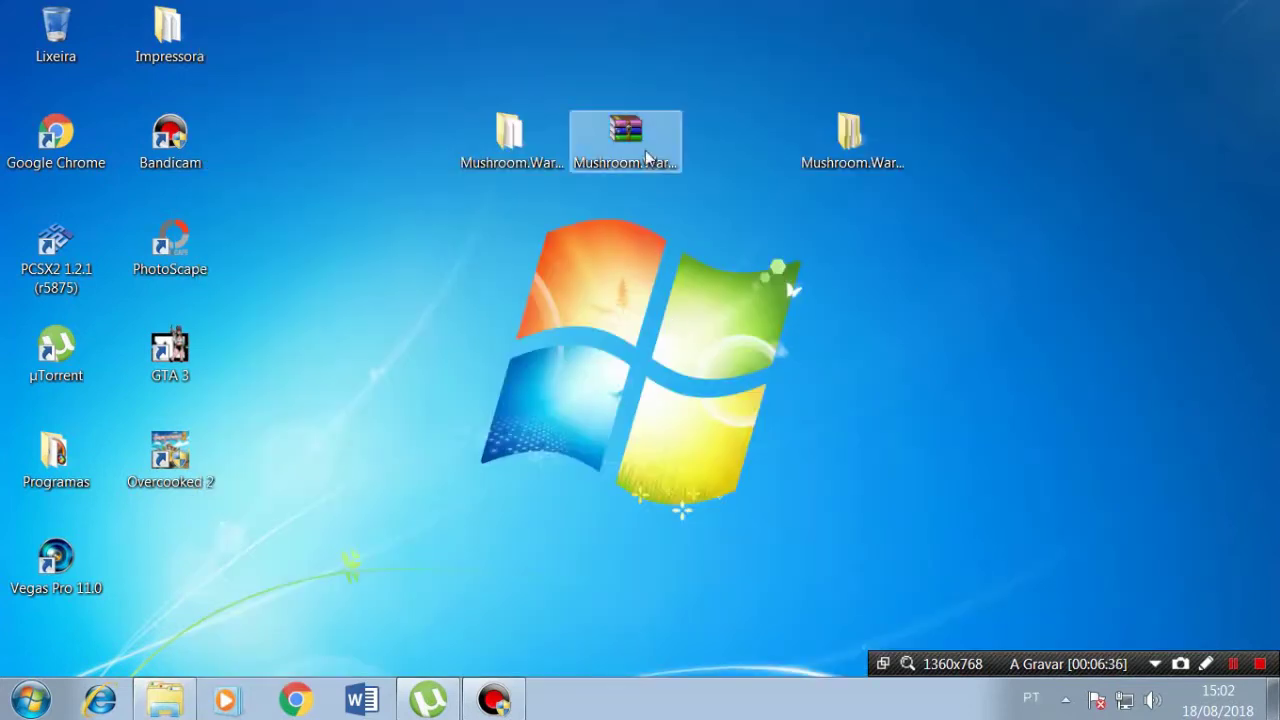
Step: Move the Mushroom.Wars.2.Update.v2.4.0-CODEX.rar archive beside the update folder on the desktop
{"action": "left_click", "coordinate": [648, 162]}
{"action": "left_click_drag", "start_coordinate": [628, 165], "coordinate": [739, 177]}
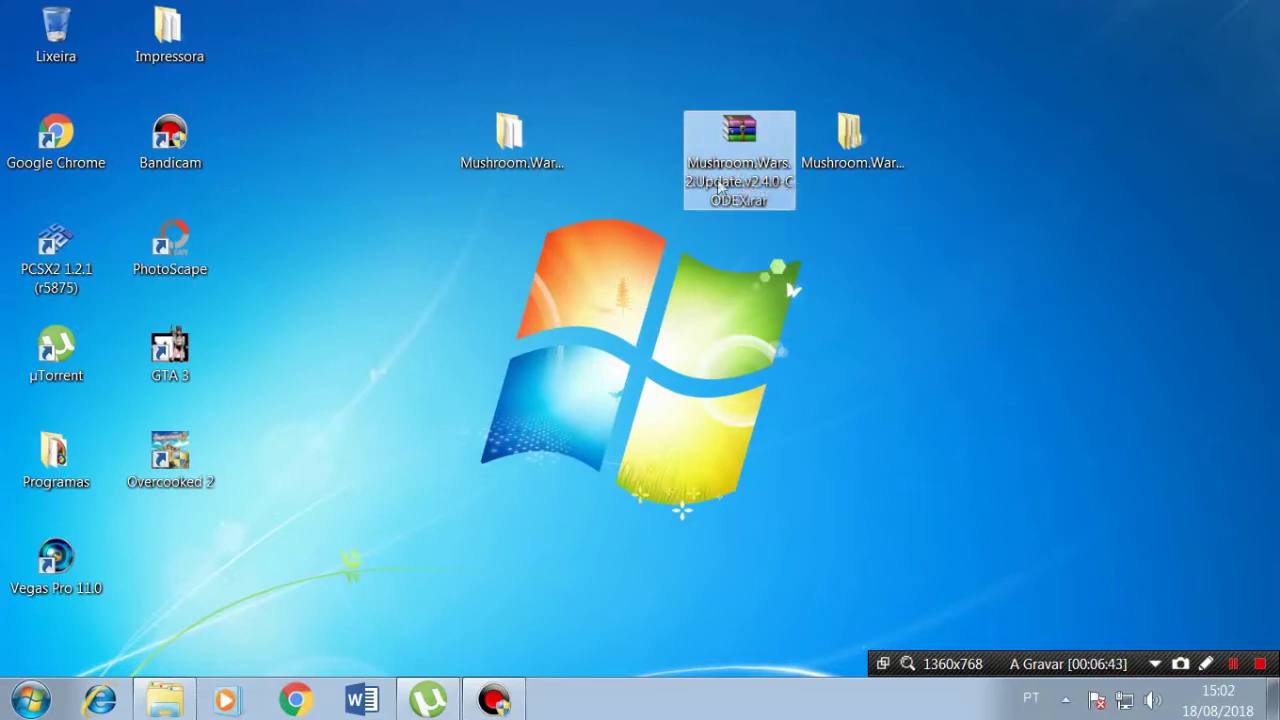
{"action": "right_click", "coordinate": [732, 141]}
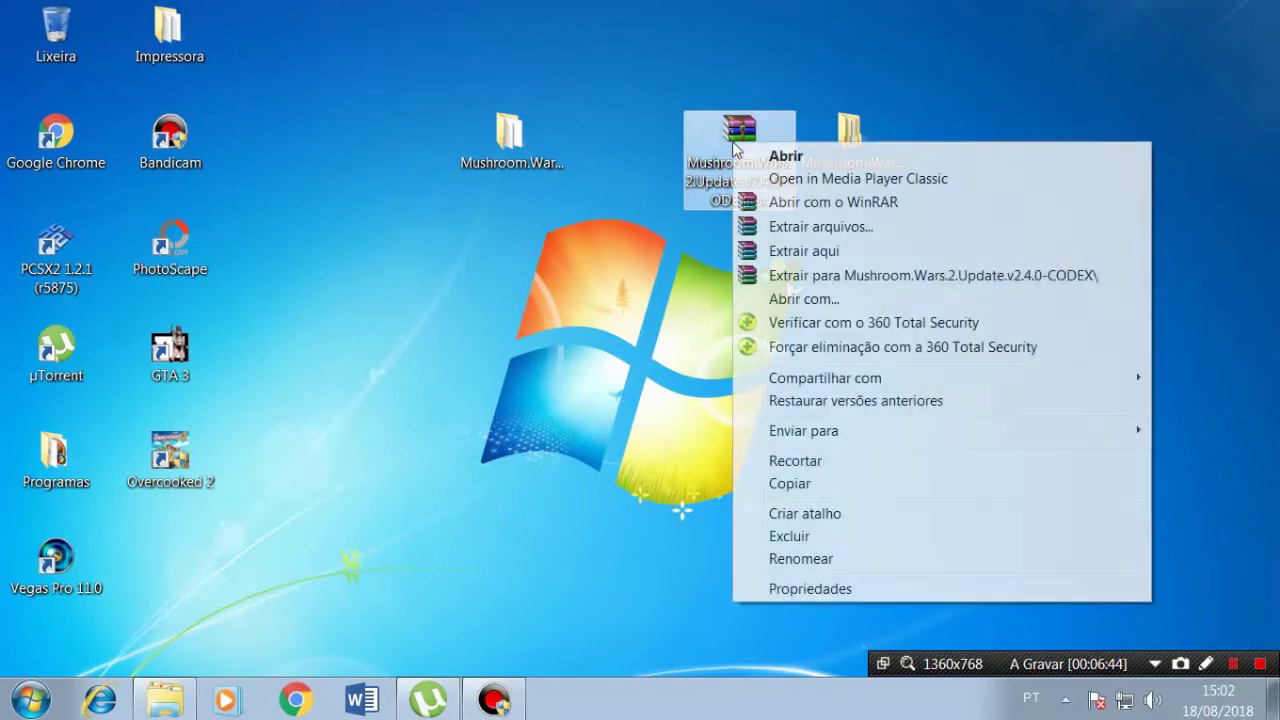
{"action": "left_click", "coordinate": [687, 309]}
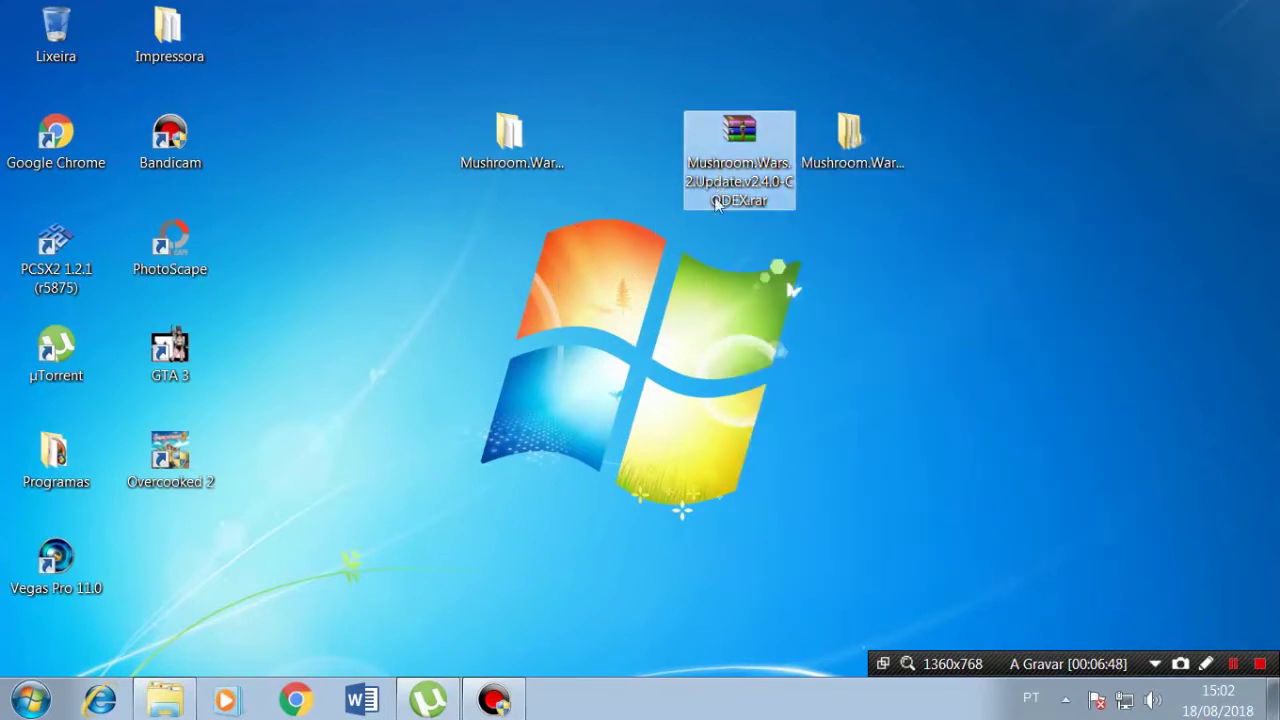
Step: Open the Update folder inside the extracted Mushroom.Wars.2.Update.v2.4.0-CODEX folder and launch Setup.exe
{"action": "left_click", "coordinate": [877, 328]}
{"action": "left_click", "coordinate": [869, 165]}
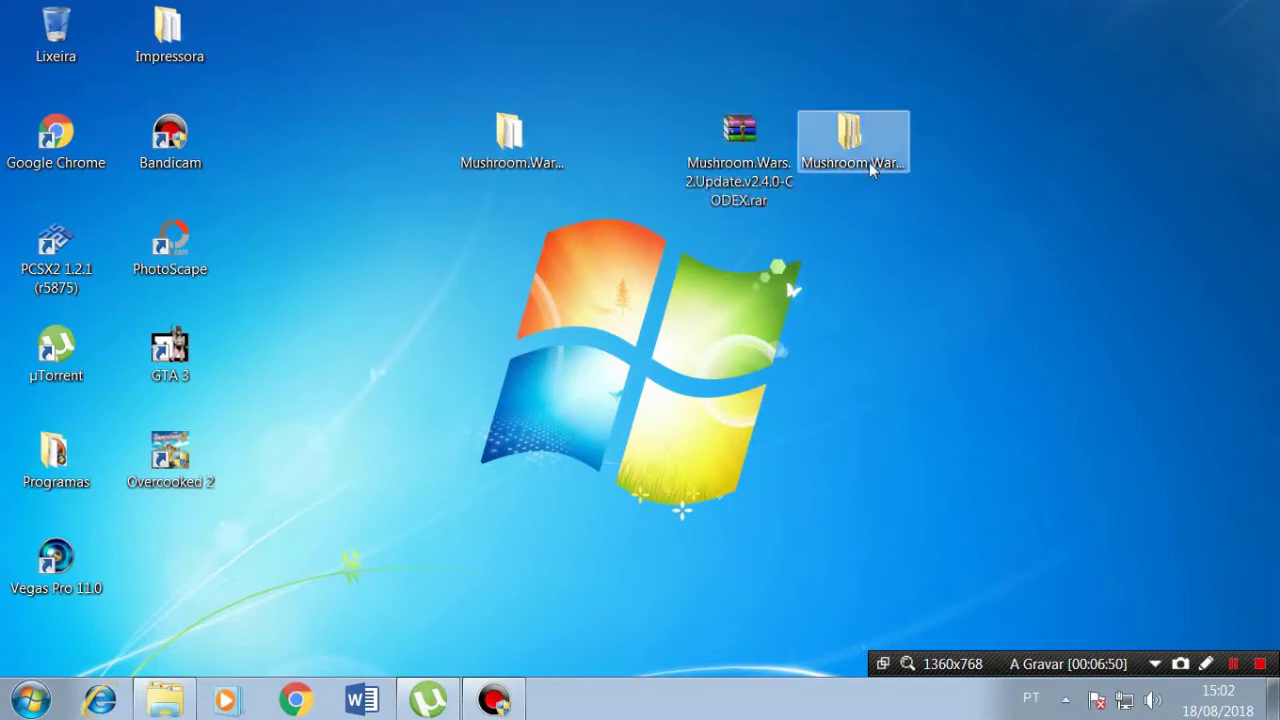
{"action": "double_click", "coordinate": [852, 166]}
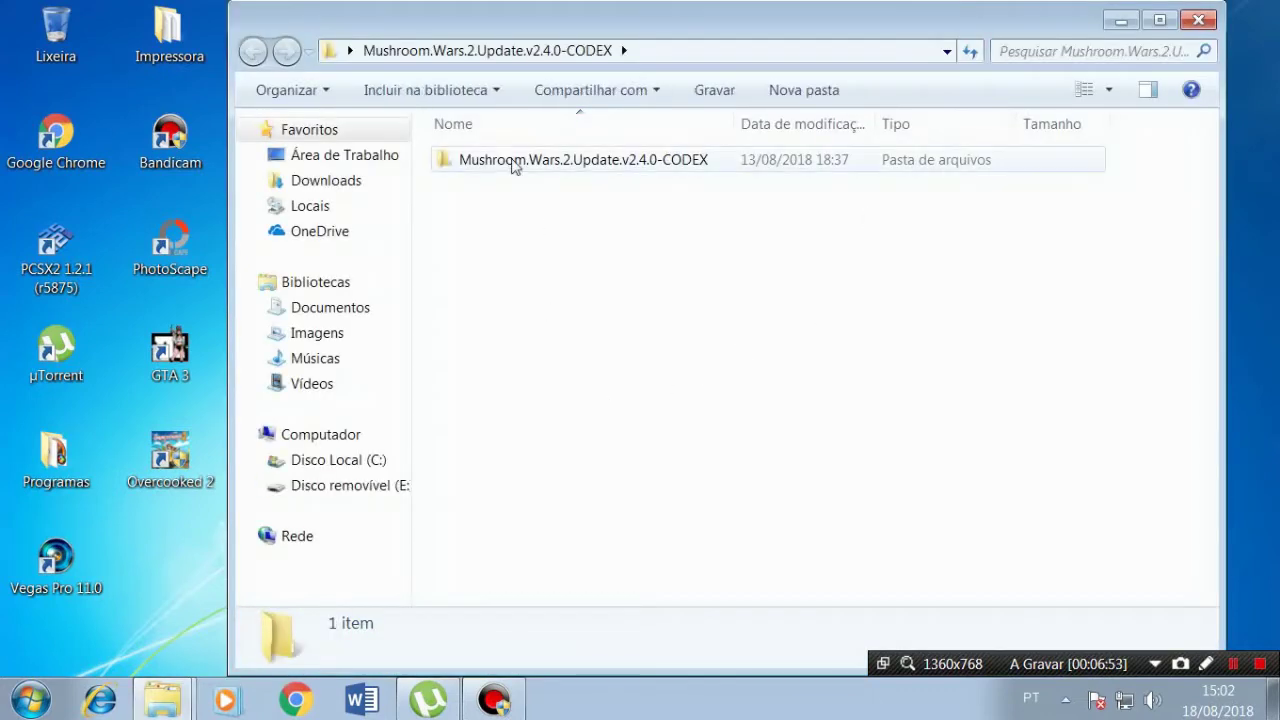
{"action": "double_click", "coordinate": [513, 162]}
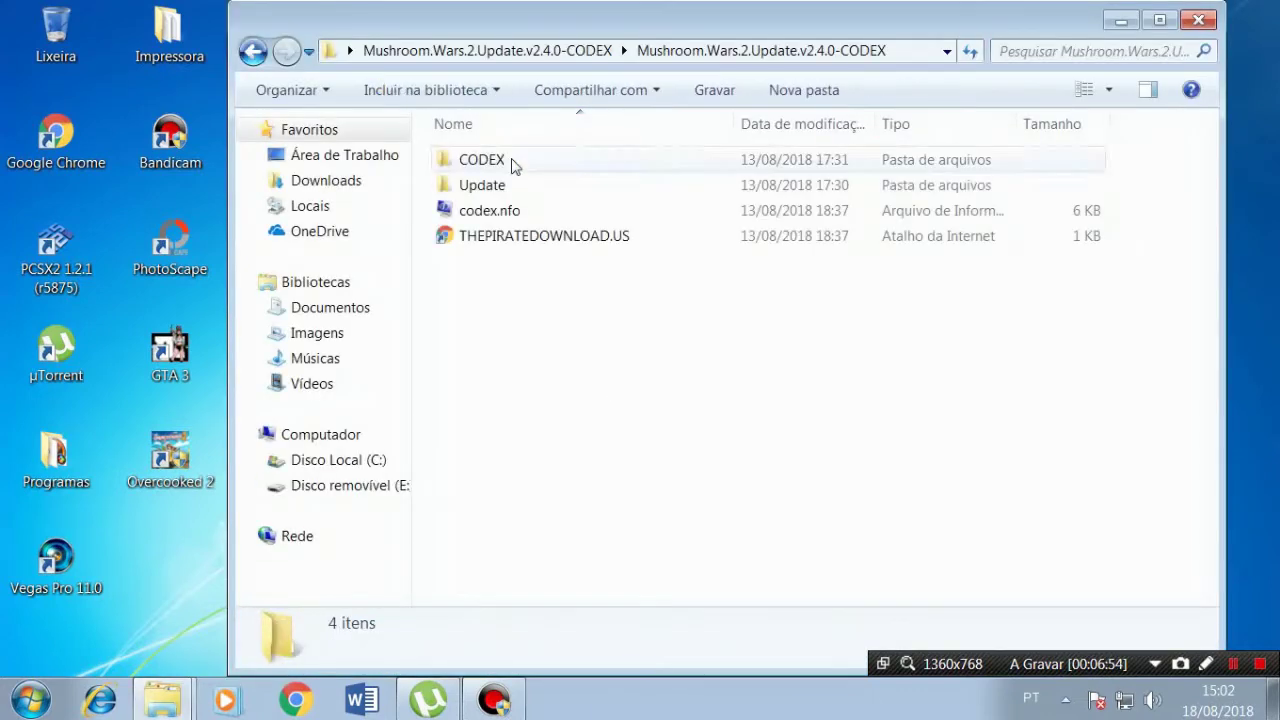
{"action": "left_click", "coordinate": [494, 188]}
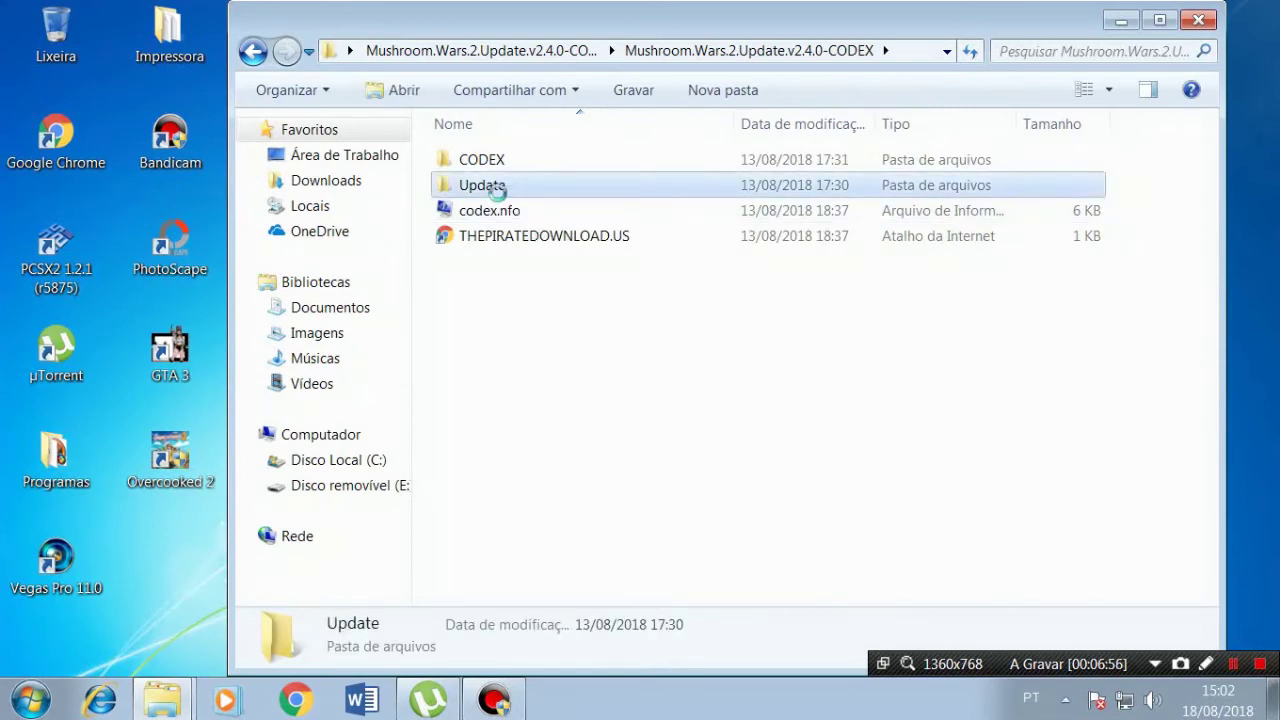
{"action": "left_click", "coordinate": [504, 188]}
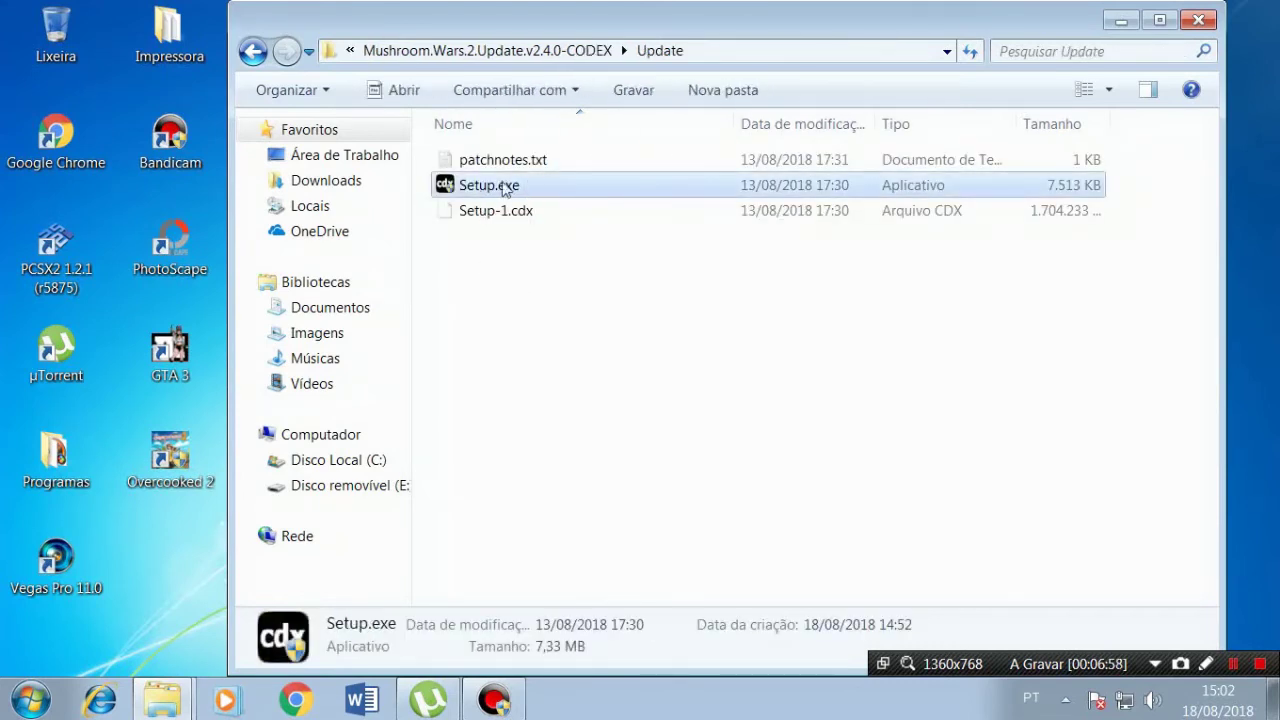
{"action": "right_click", "coordinate": [511, 187]}
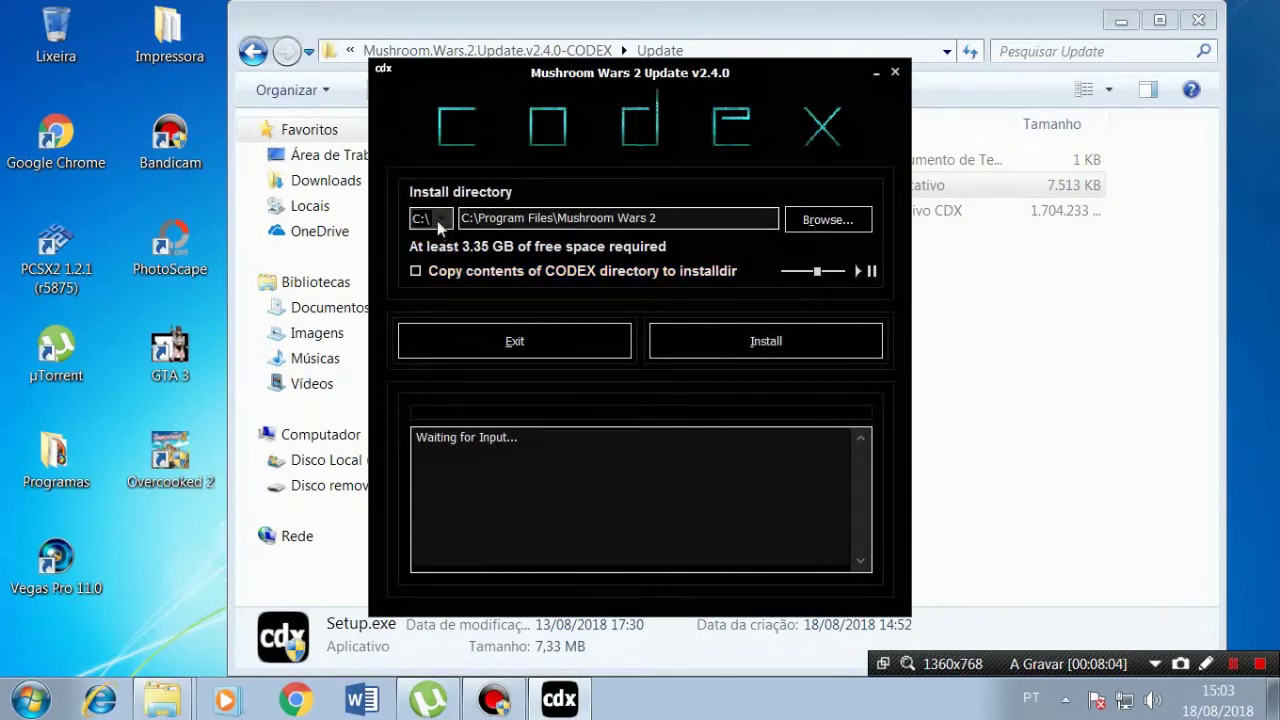
Step: Choose the existing Mushroom Wars 2 folder in Arquivos de Programas as the update's install directory, and close the installer without installing
{"action": "triple_click", "coordinate": [639, 218]}
{"action": "left_click", "coordinate": [691, 218]}
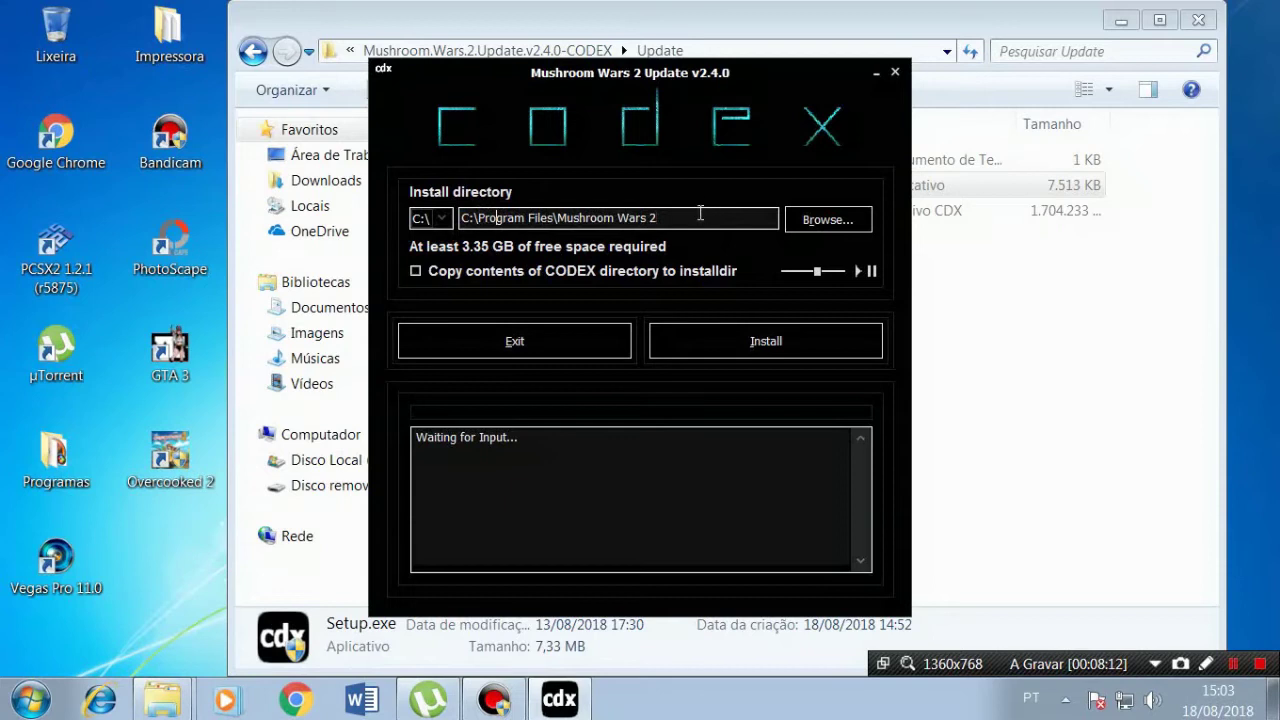
{"action": "left_click", "coordinate": [826, 228]}
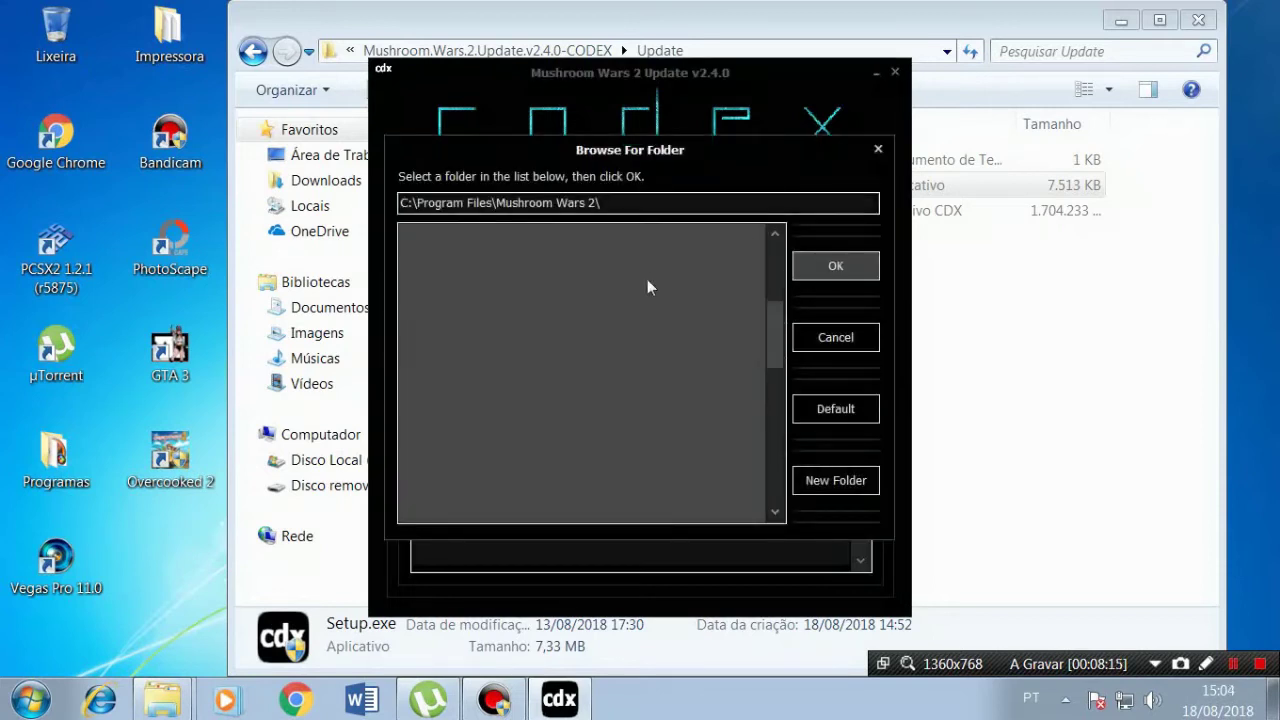
{"action": "scroll", "coordinate": [599, 373], "scroll_direction": "up", "scroll_amount": 4}
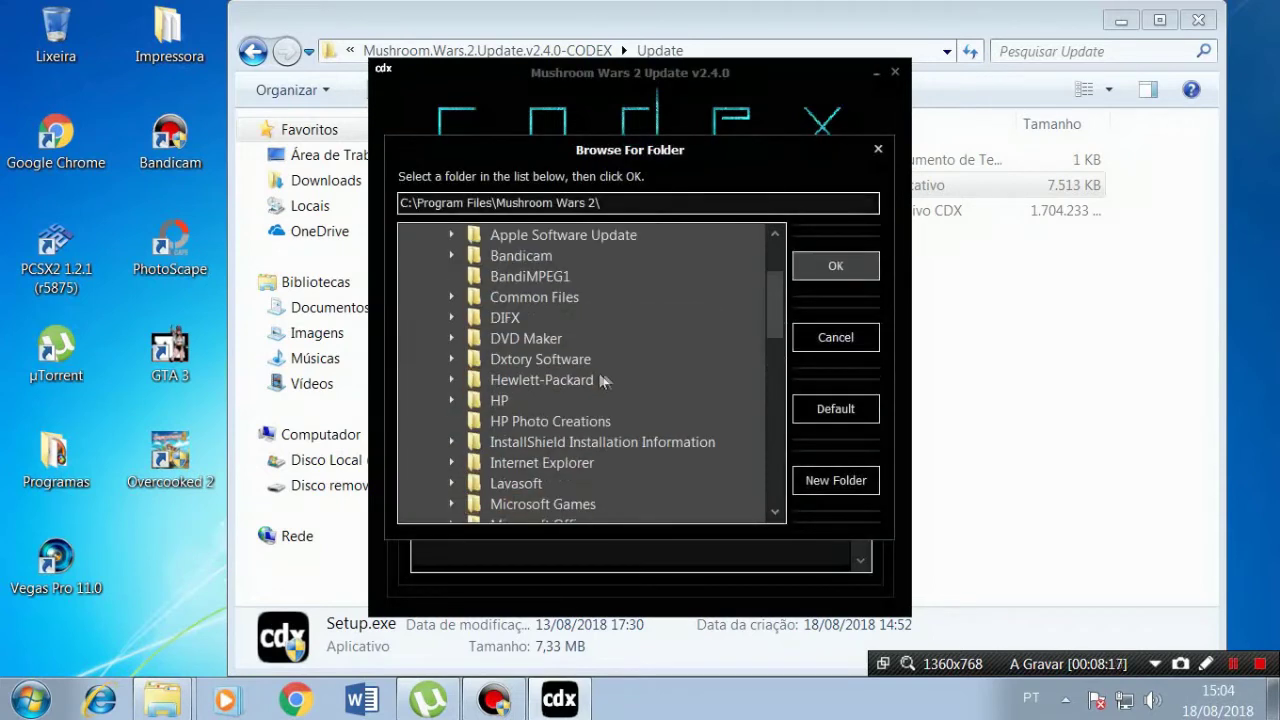
{"action": "left_click", "coordinate": [527, 238]}
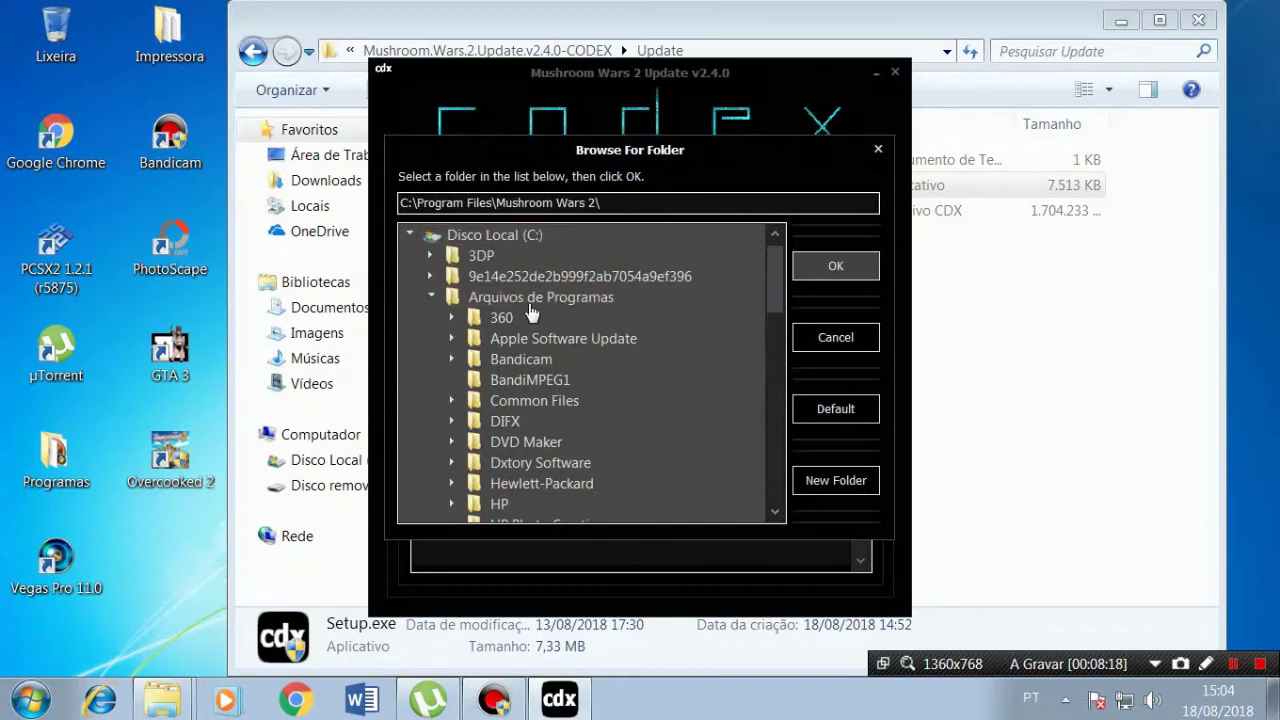
{"action": "scroll", "coordinate": [571, 363], "scroll_direction": "down", "scroll_amount": 5}
{"action": "left_click", "coordinate": [508, 424]}
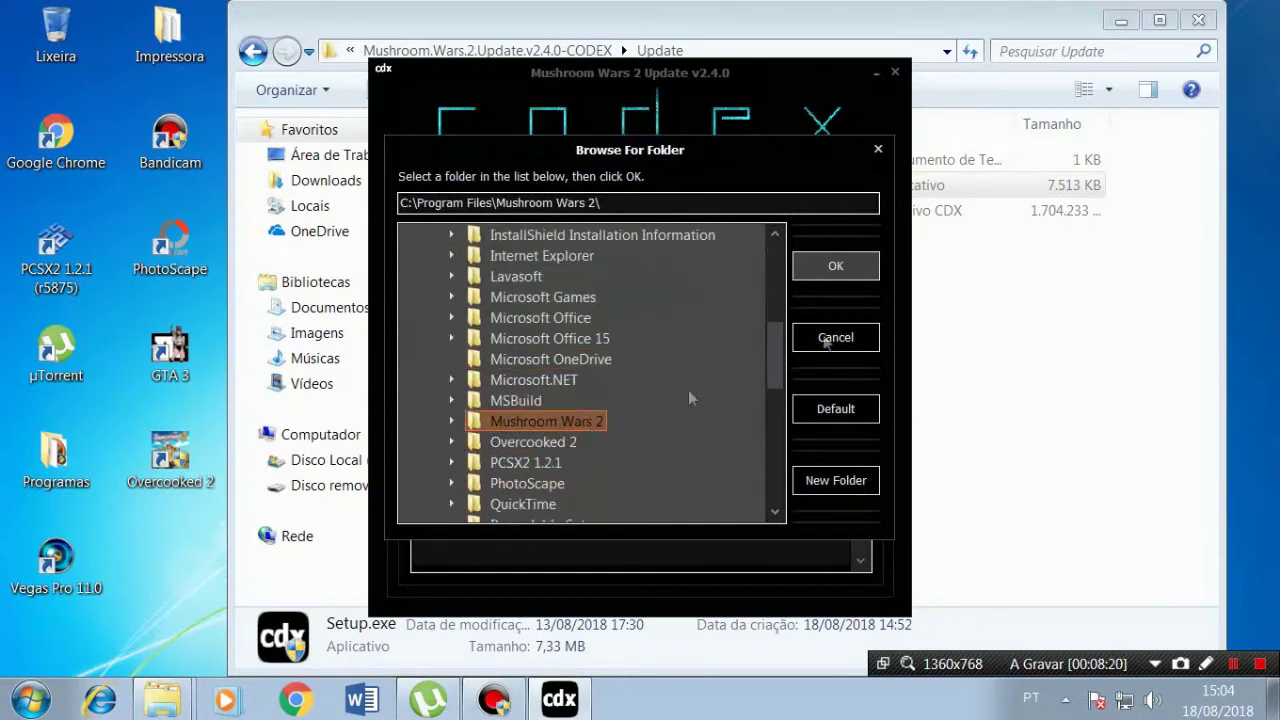
{"action": "left_click", "coordinate": [817, 268]}
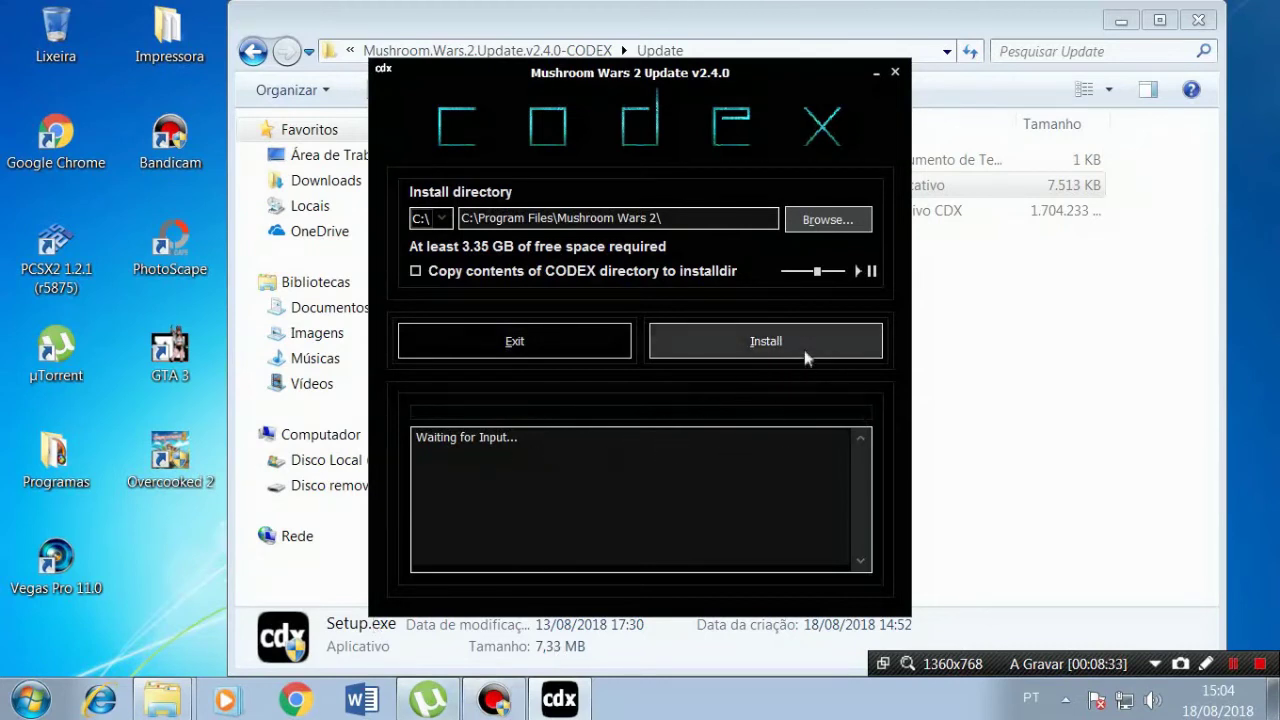
{"action": "left_click", "coordinate": [896, 71]}
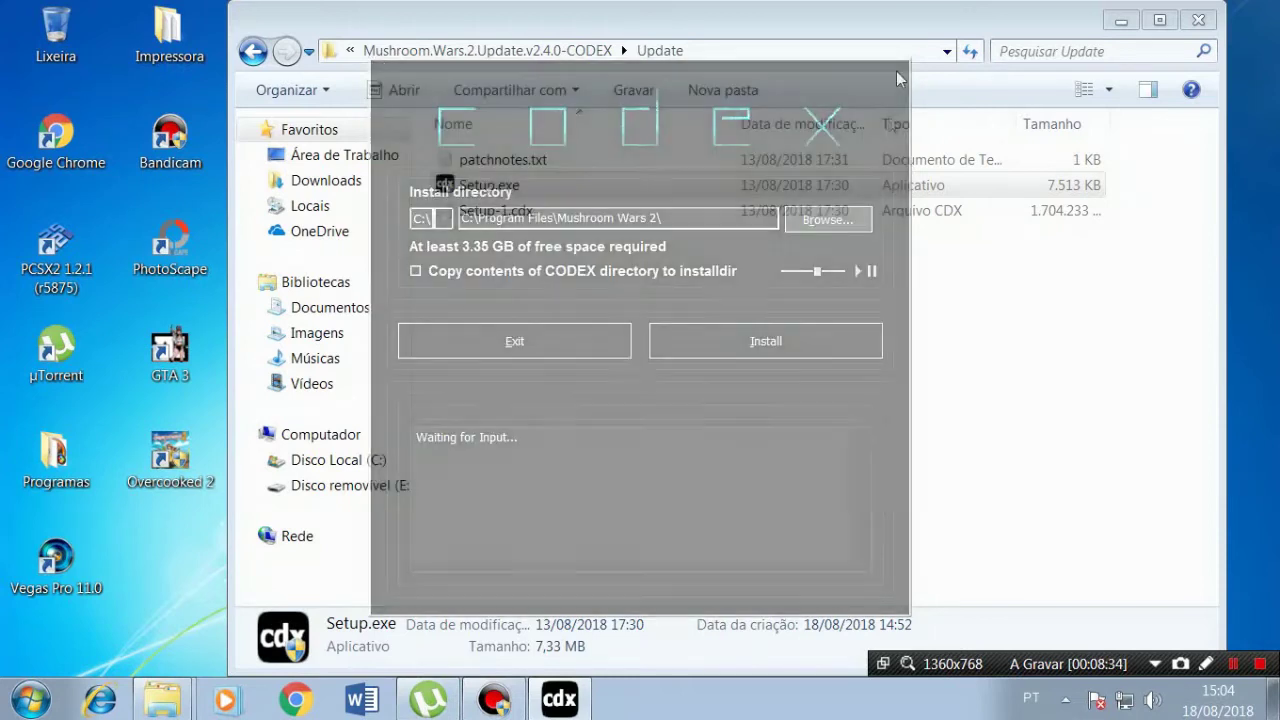
{"action": "left_click", "coordinate": [751, 449]}
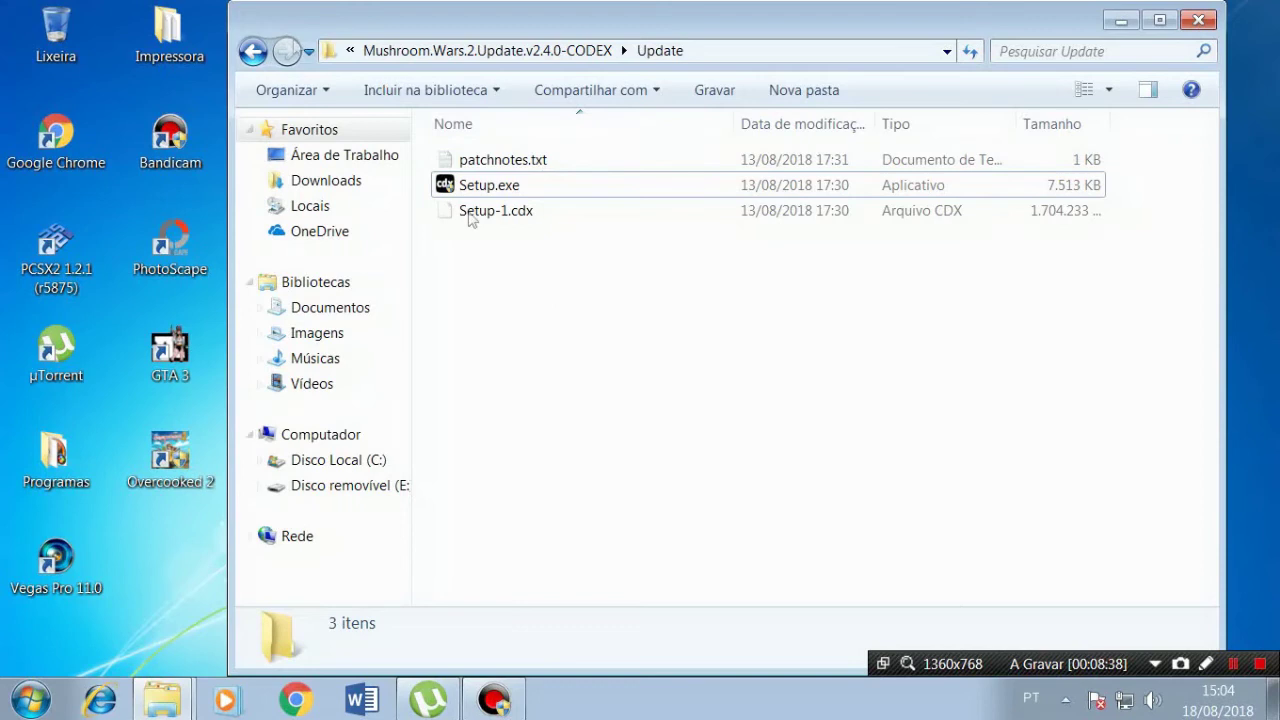
Step: Go back to the extracted update folder and open CODEX, MW2_Data and its Plugins folder
{"action": "left_click", "coordinate": [253, 51]}
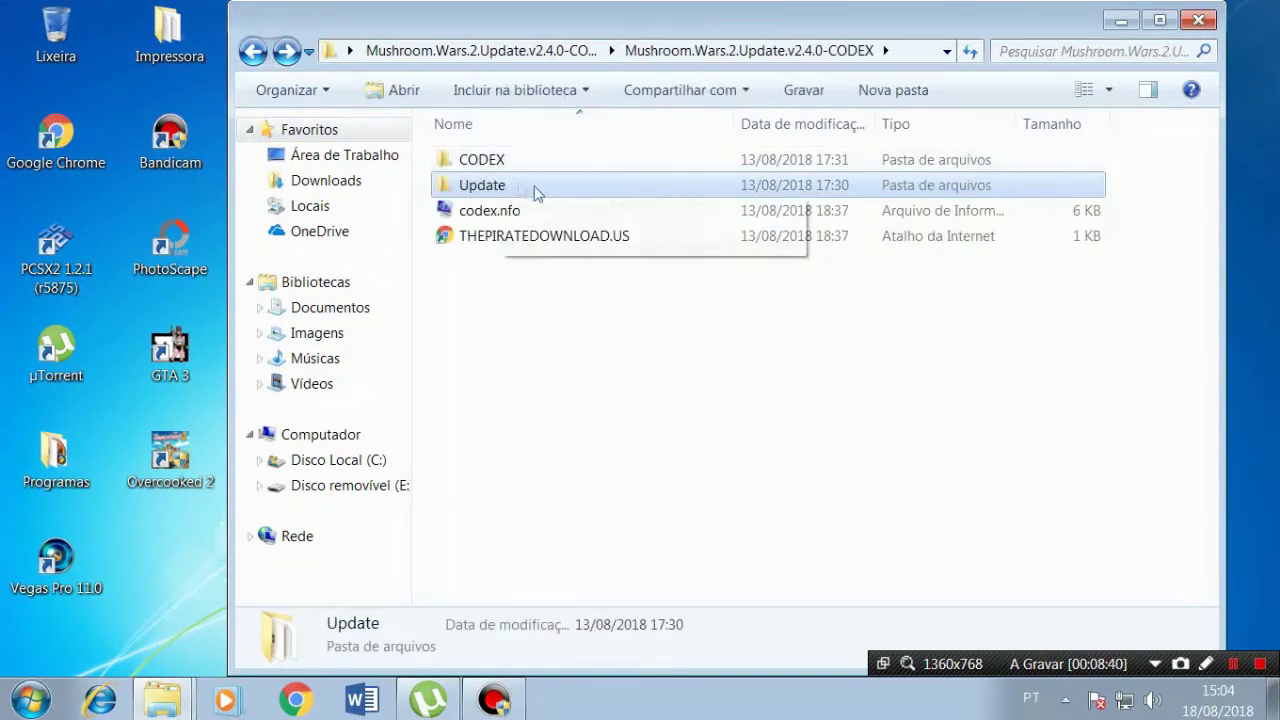
{"action": "left_click", "coordinate": [512, 162]}
{"action": "left_click", "coordinate": [490, 191]}
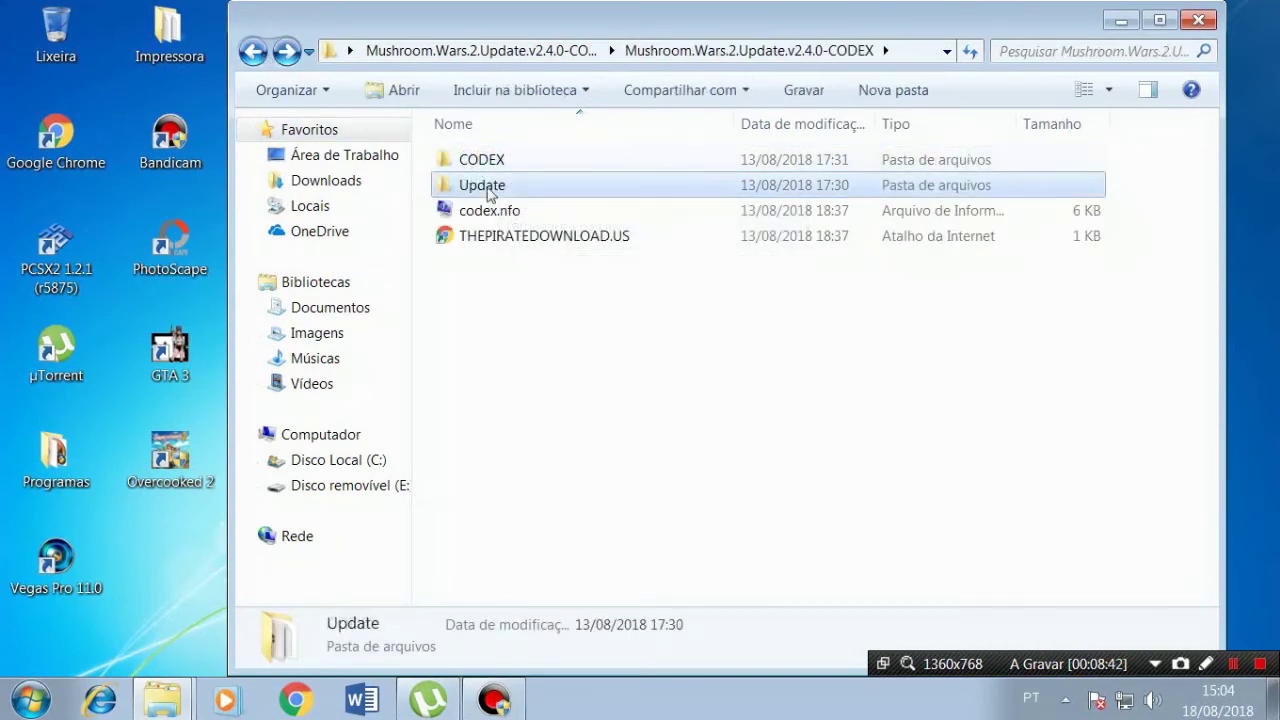
{"action": "left_click", "coordinate": [490, 168]}
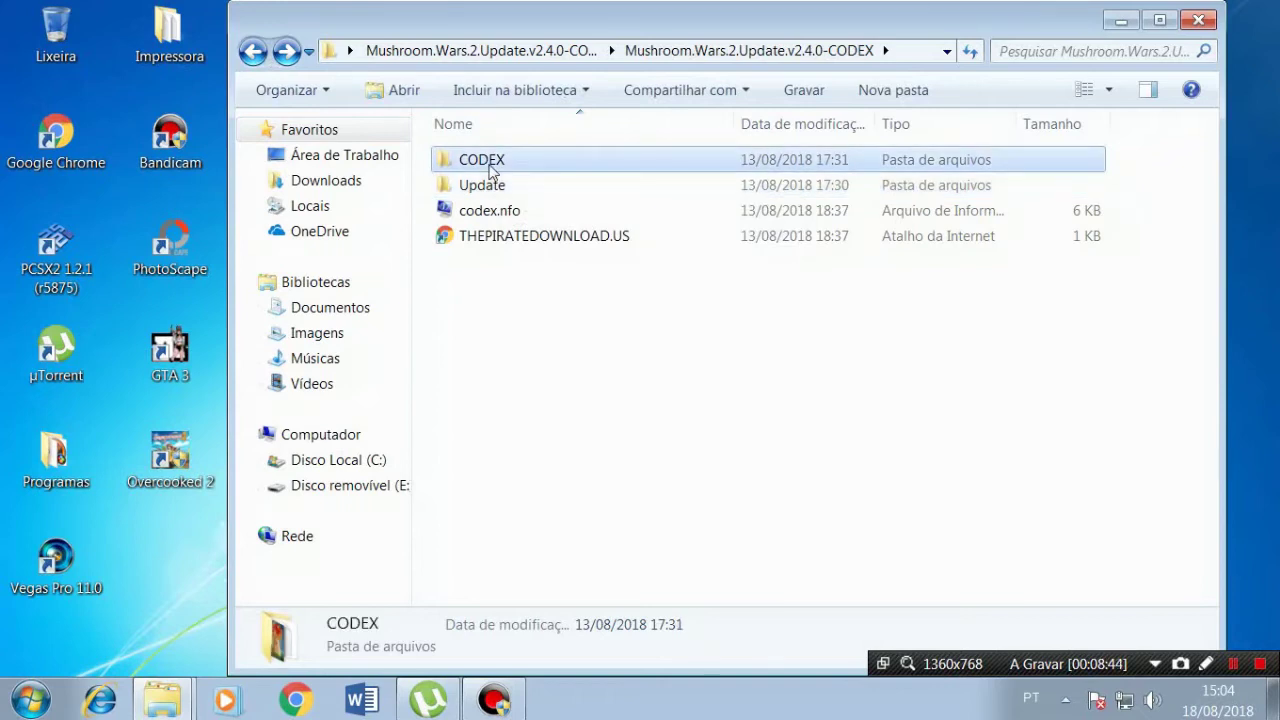
{"action": "double_click", "coordinate": [490, 170]}
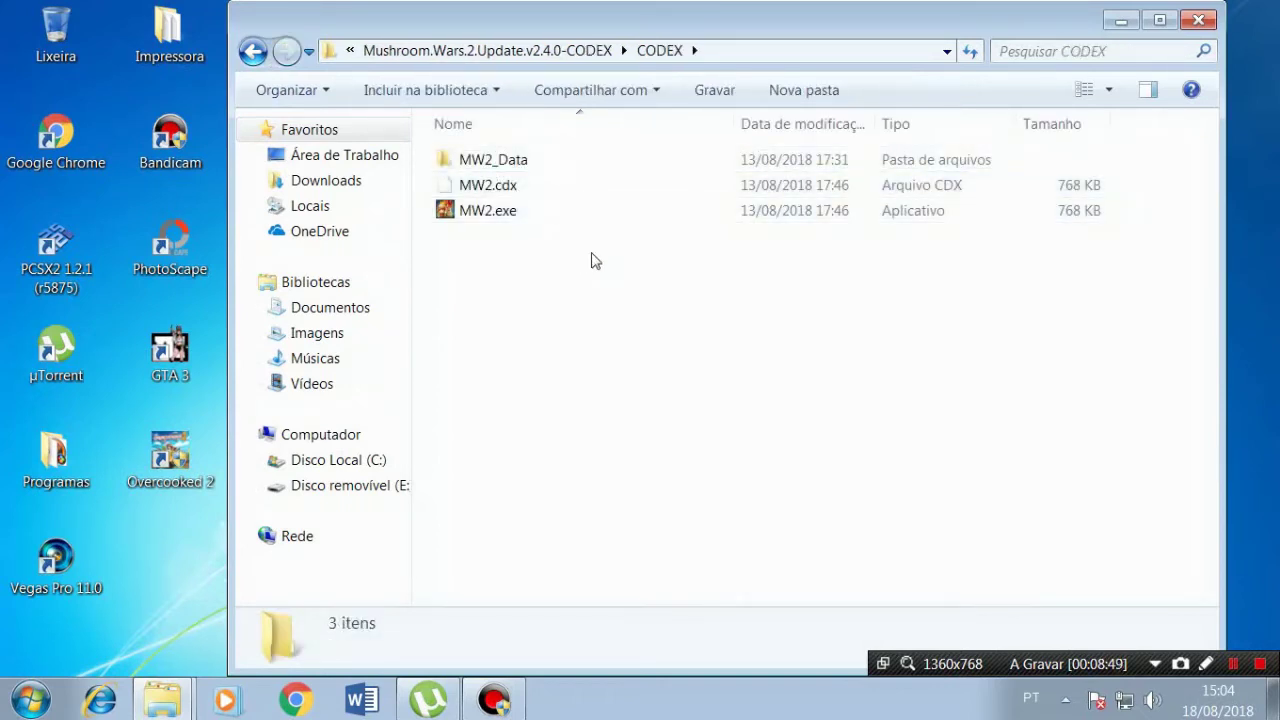
{"action": "left_click", "coordinate": [490, 165]}
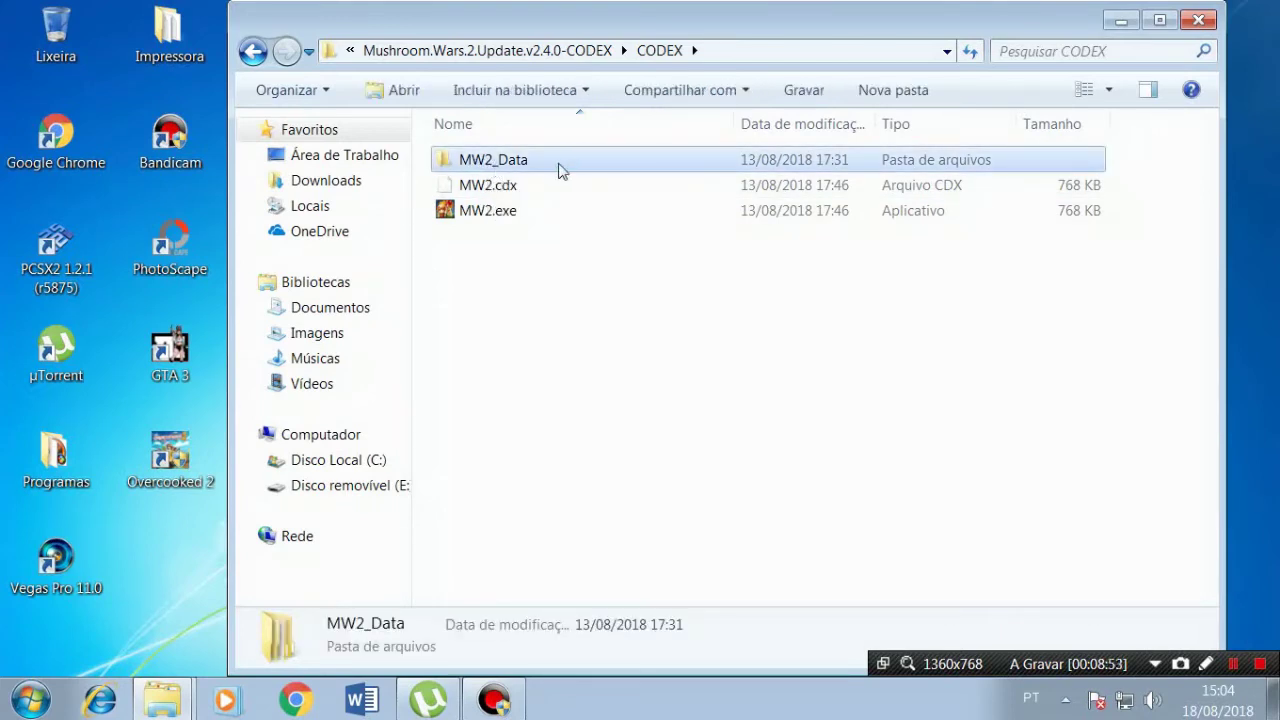
{"action": "double_click", "coordinate": [560, 171]}
{"action": "left_click", "coordinate": [485, 174]}
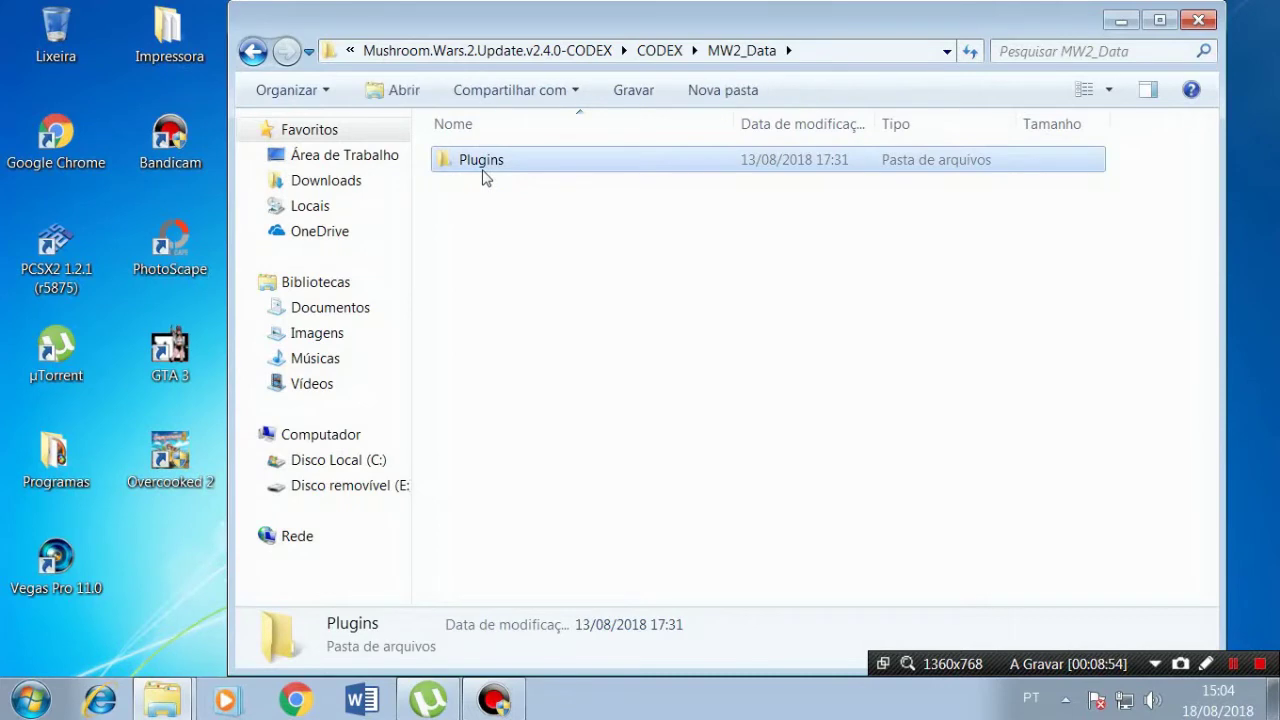
{"action": "double_click", "coordinate": [485, 175]}
Step: Check the properties of steam_emu.ini in the Plugins folder and open the file in Notepad at its game settings
{"action": "left_click", "coordinate": [500, 265]}
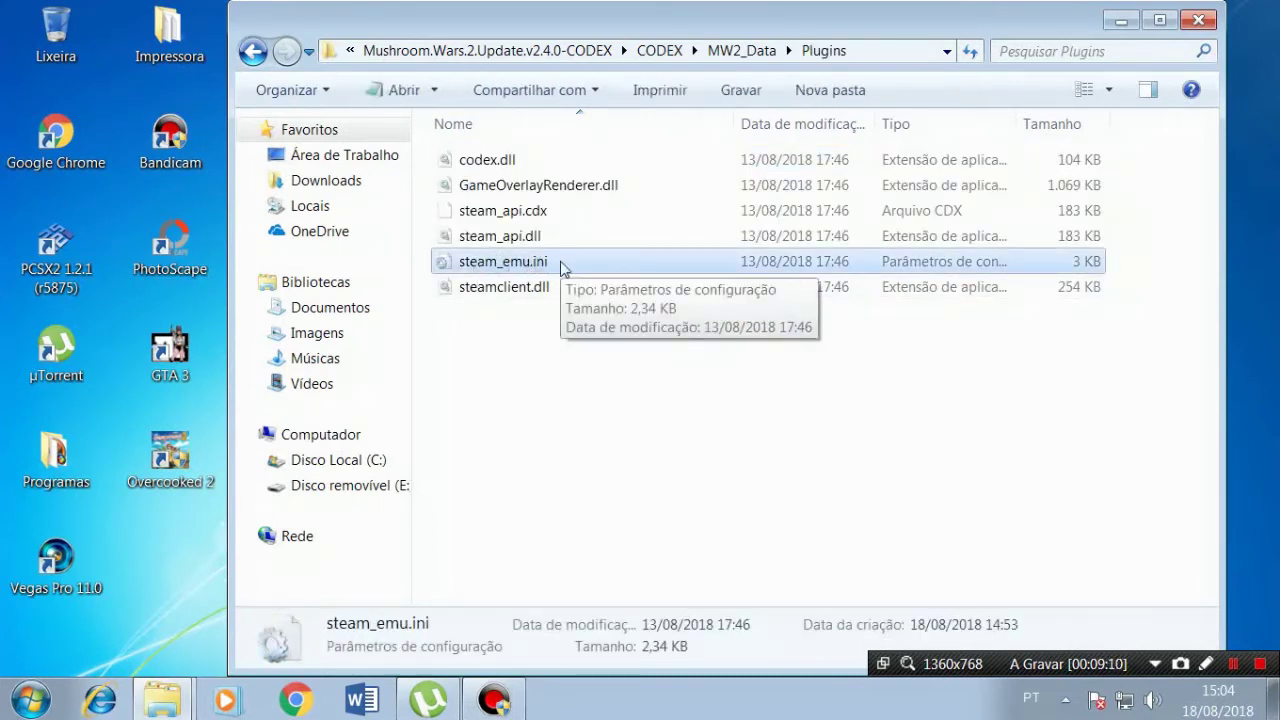
{"action": "right_click", "coordinate": [560, 266]}
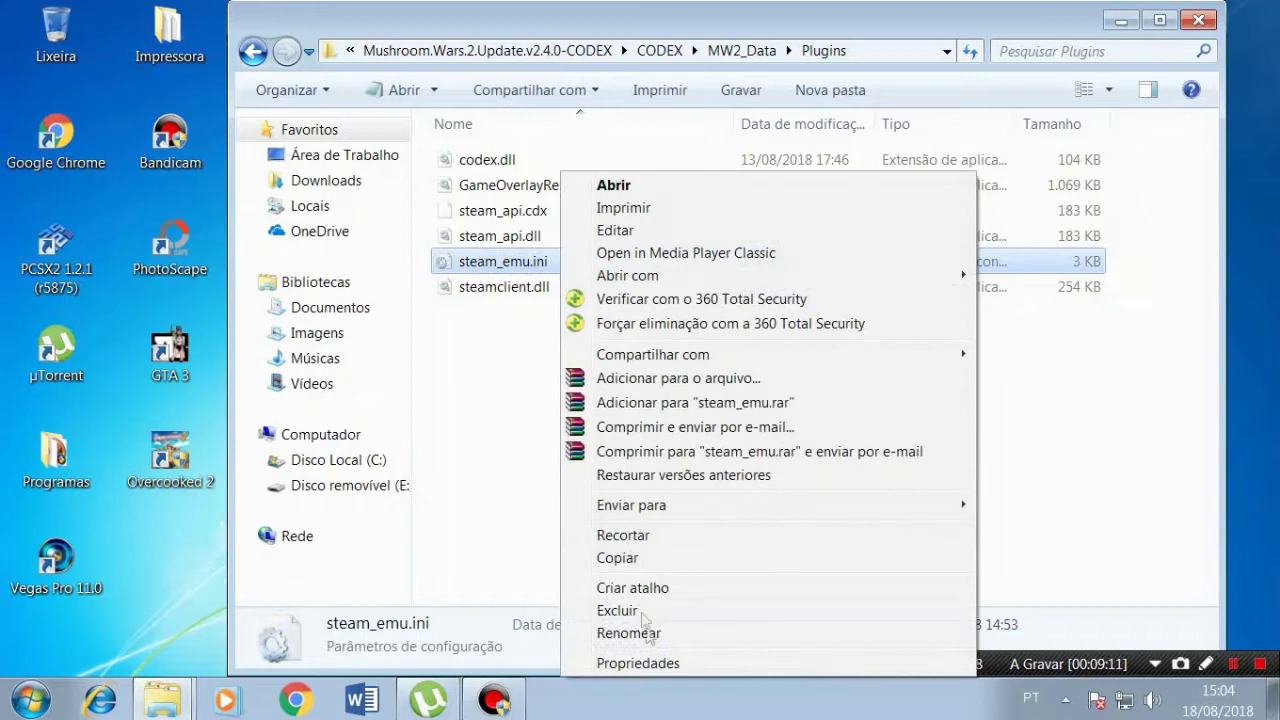
{"action": "left_click", "coordinate": [651, 663]}
{"action": "left_click", "coordinate": [692, 534]}
{"action": "left_click", "coordinate": [963, 644]}
{"action": "left_click", "coordinate": [762, 644]}
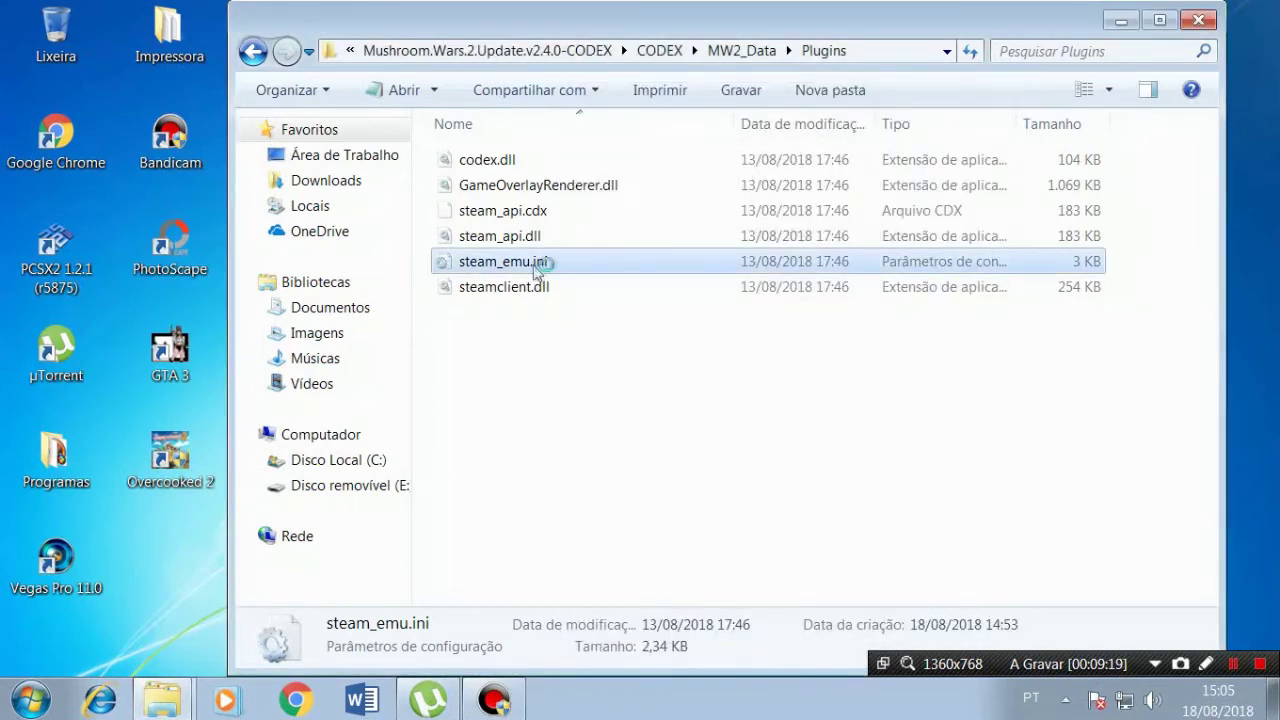
{"action": "left_click", "coordinate": [548, 30]}
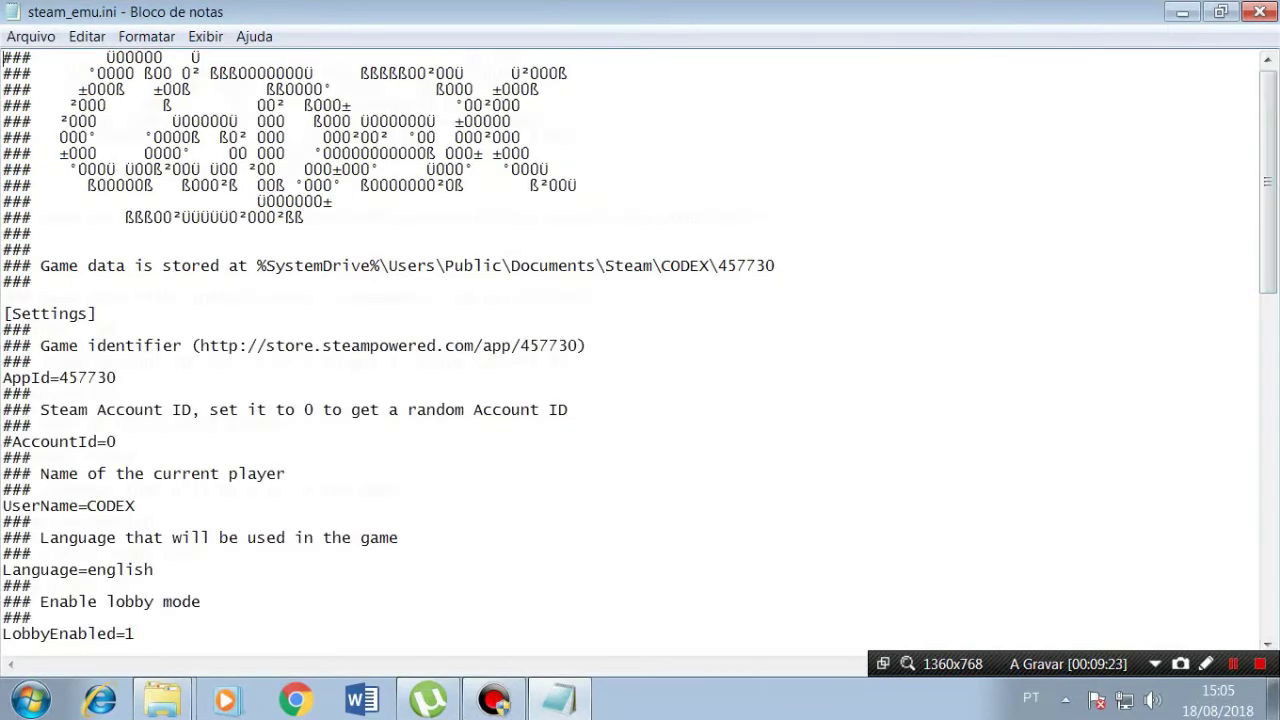
{"action": "scroll", "coordinate": [640, 346], "scroll_direction": "down", "scroll_amount": 1}
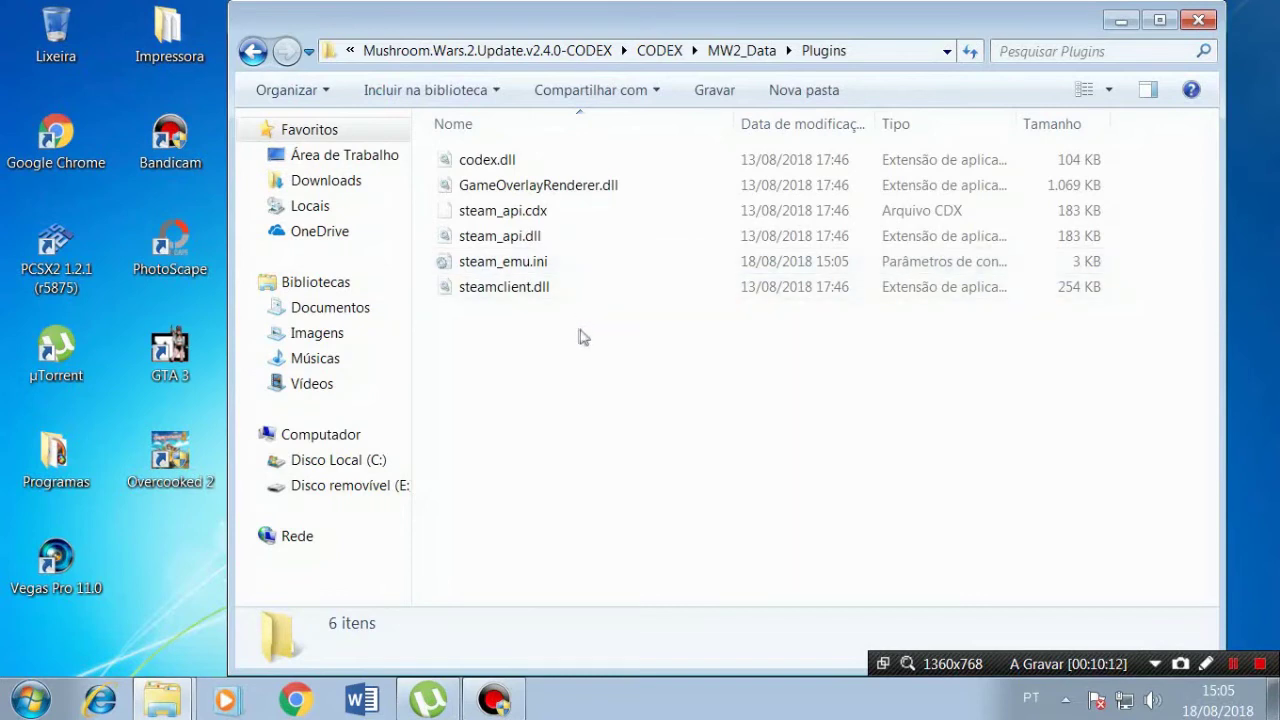
Step: Return to the update's CODEX folder, copy MW2_Data, MW2.cdx and MW2.exe, and close the window
{"action": "left_click", "coordinate": [265, 58]}
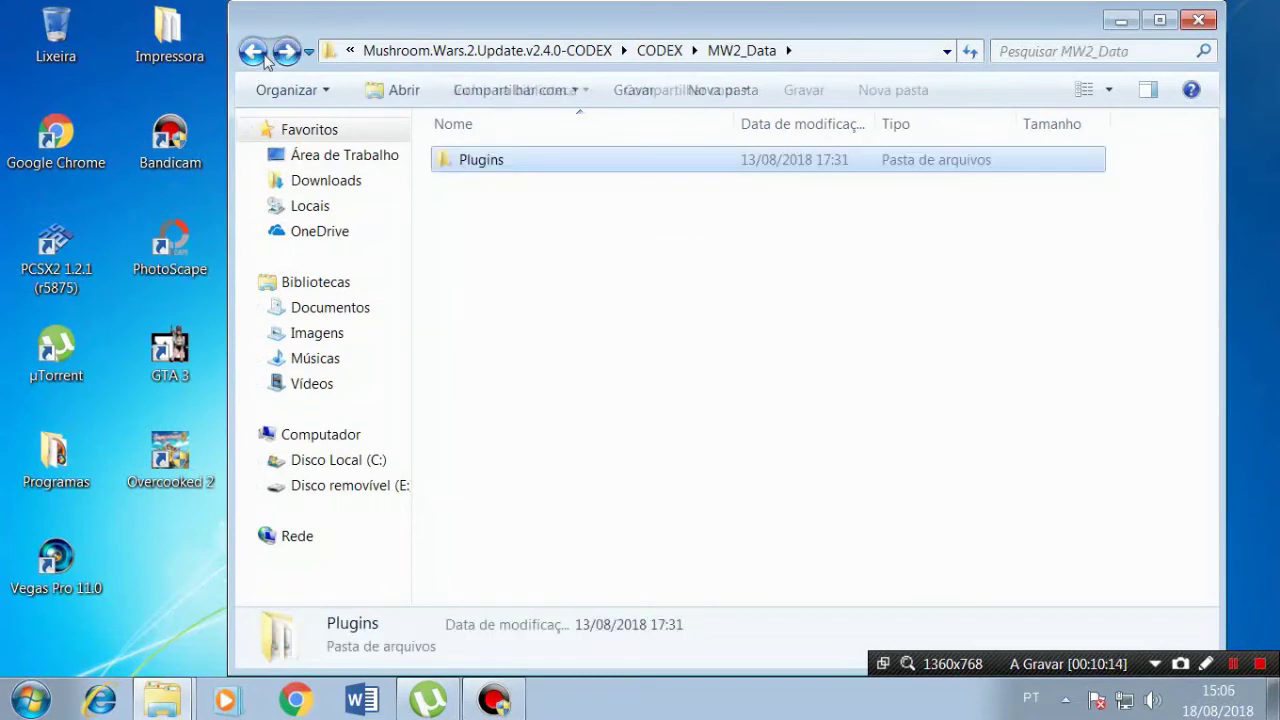
{"action": "left_click", "coordinate": [265, 58]}
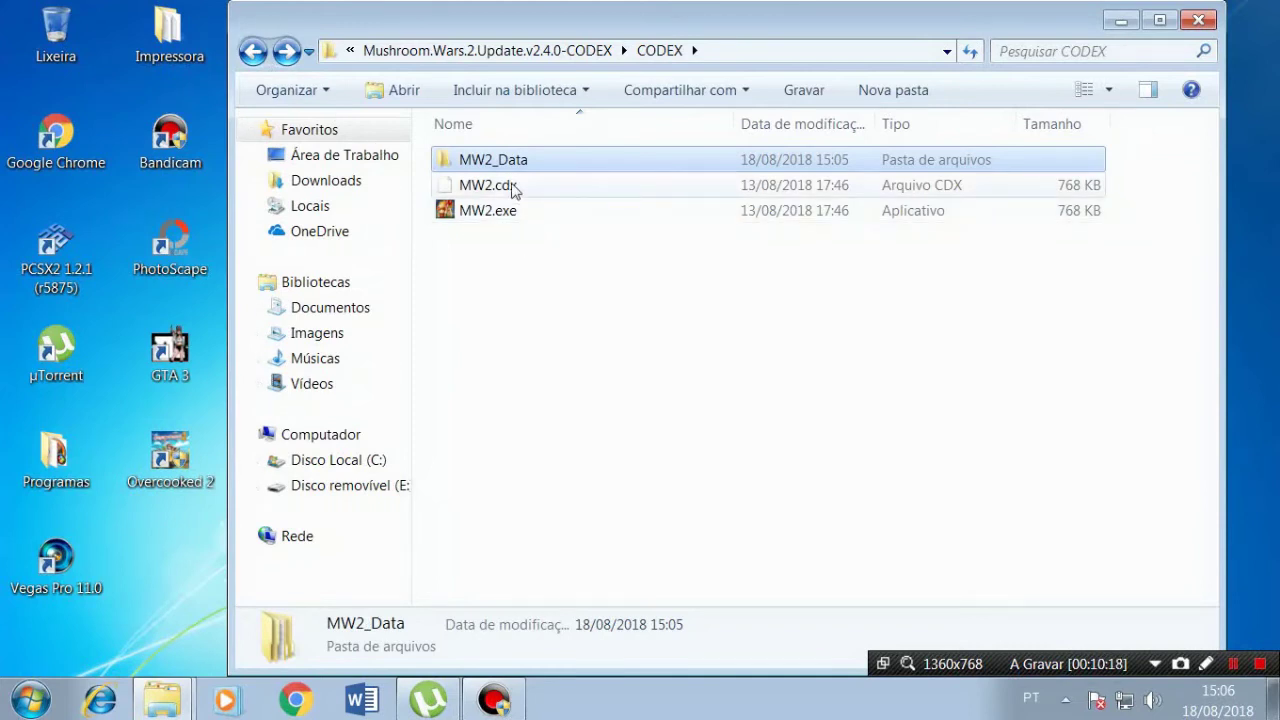
{"action": "key", "text": "ctrl+a"}
{"action": "right_click", "coordinate": [512, 190]}
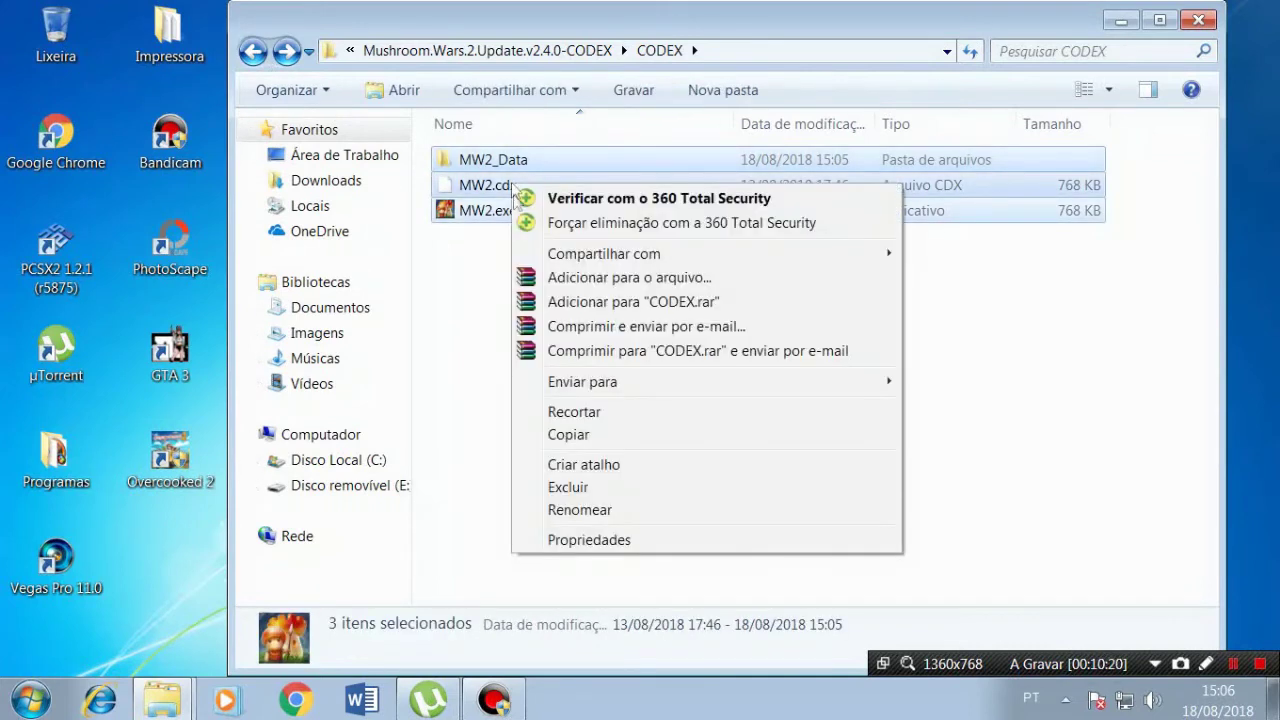
{"action": "left_click", "coordinate": [596, 436]}
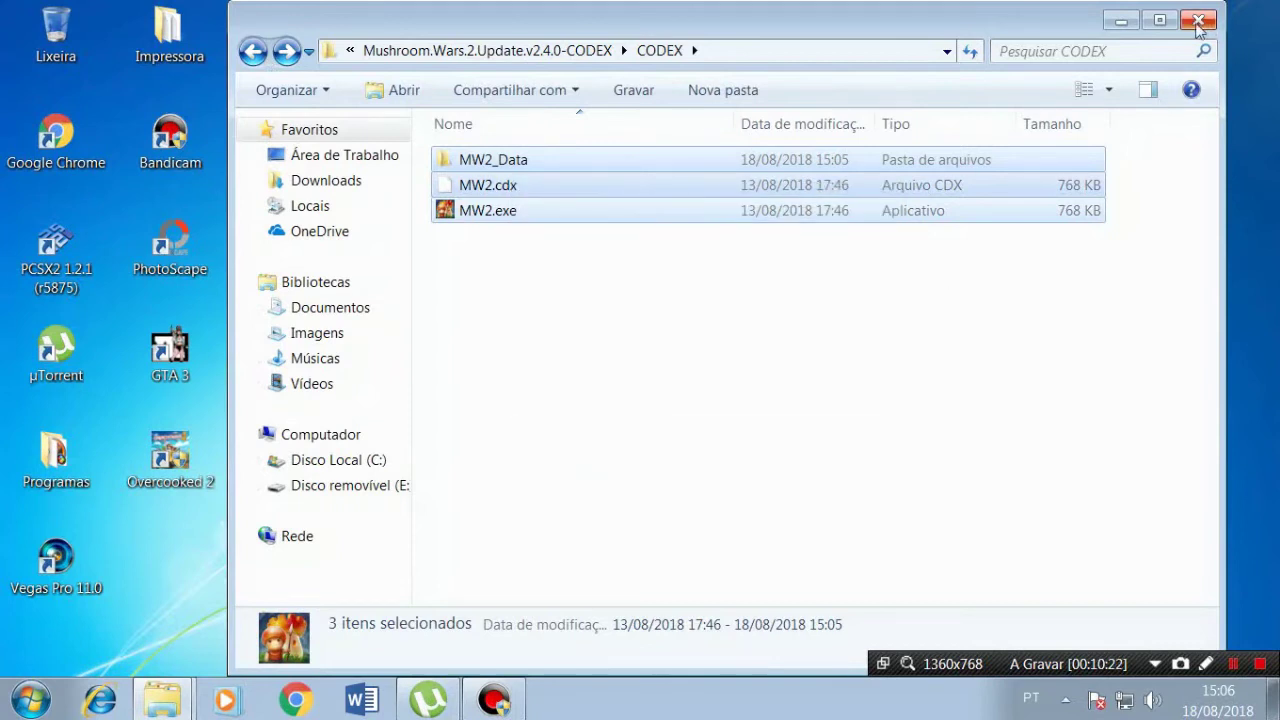
{"action": "left_click", "coordinate": [1197, 20]}
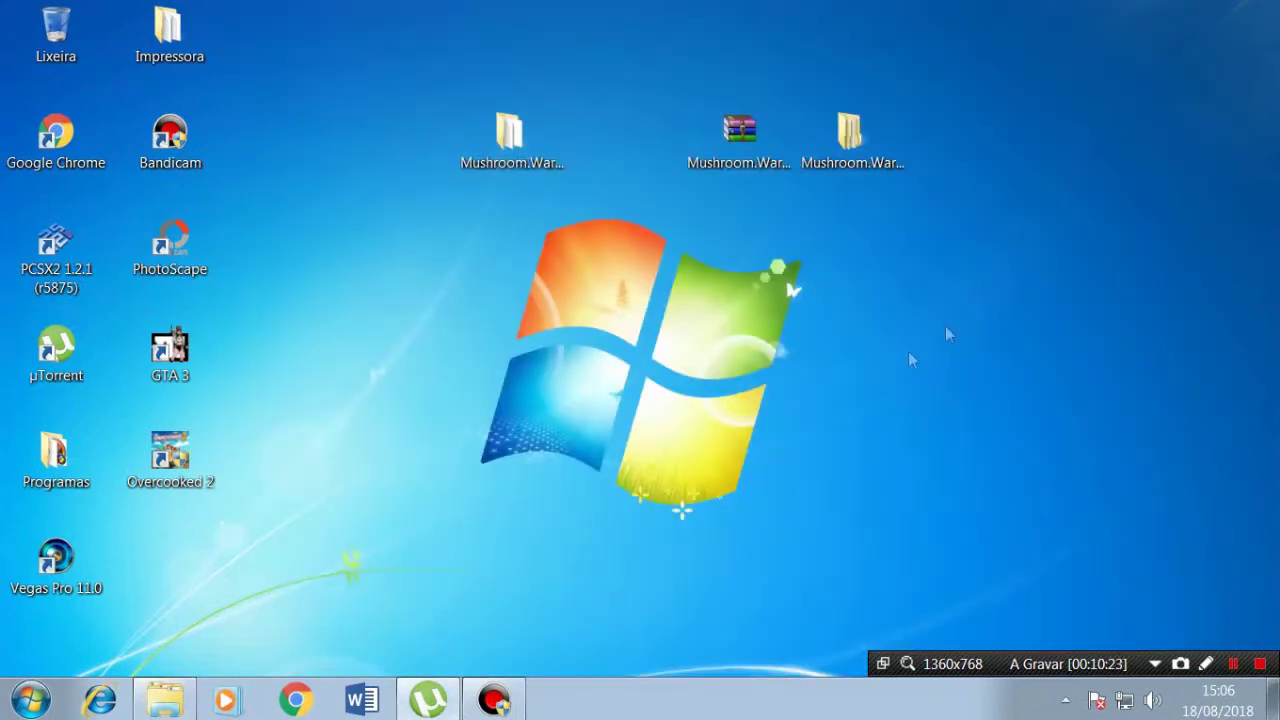
Step: Paste the copied update files into the Mushroom Wars 2 game folder, replacing conflicting files, merging MW2_Data and granting administrator permission
{"action": "left_click", "coordinate": [165, 700]}
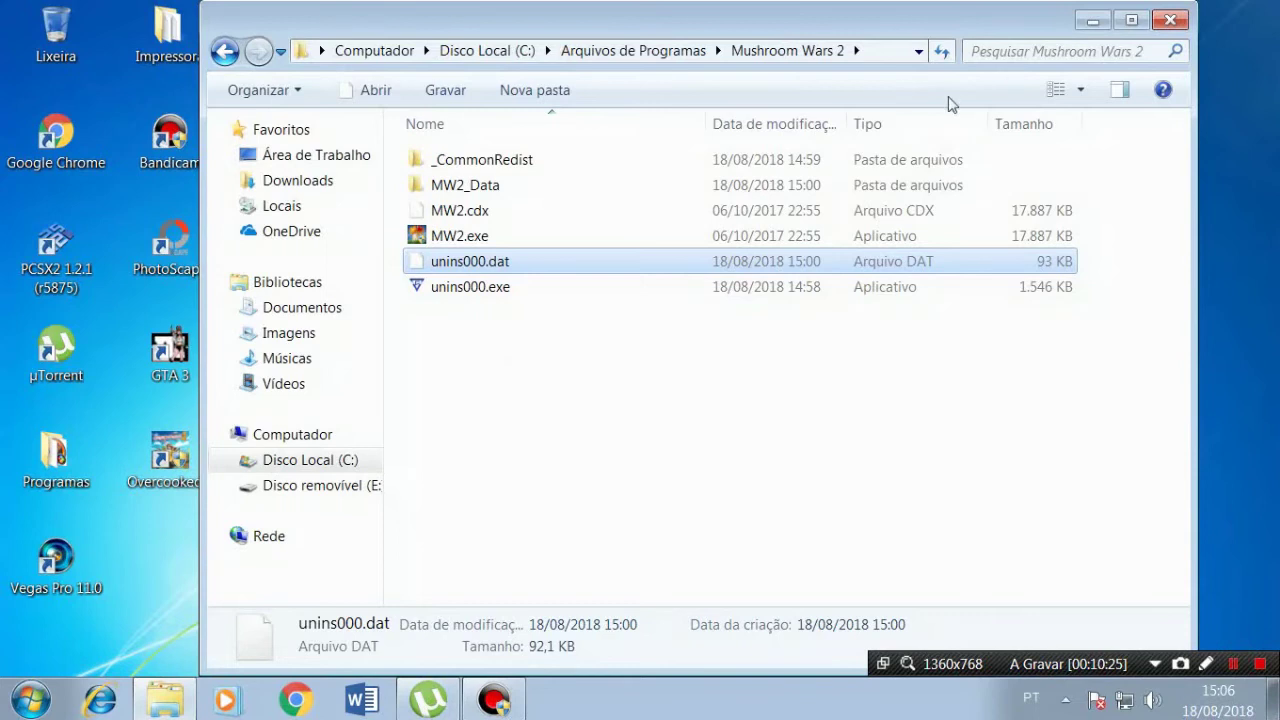
{"action": "left_click", "coordinate": [700, 410]}
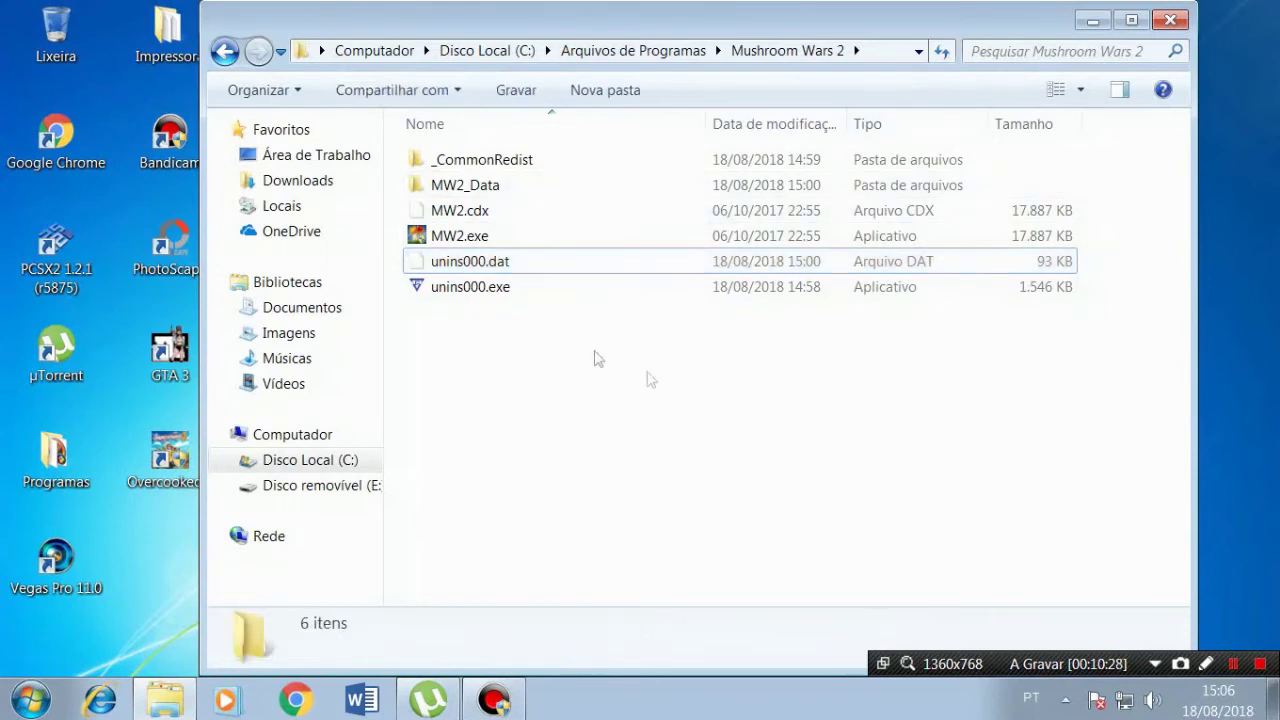
{"action": "right_click", "coordinate": [522, 344]}
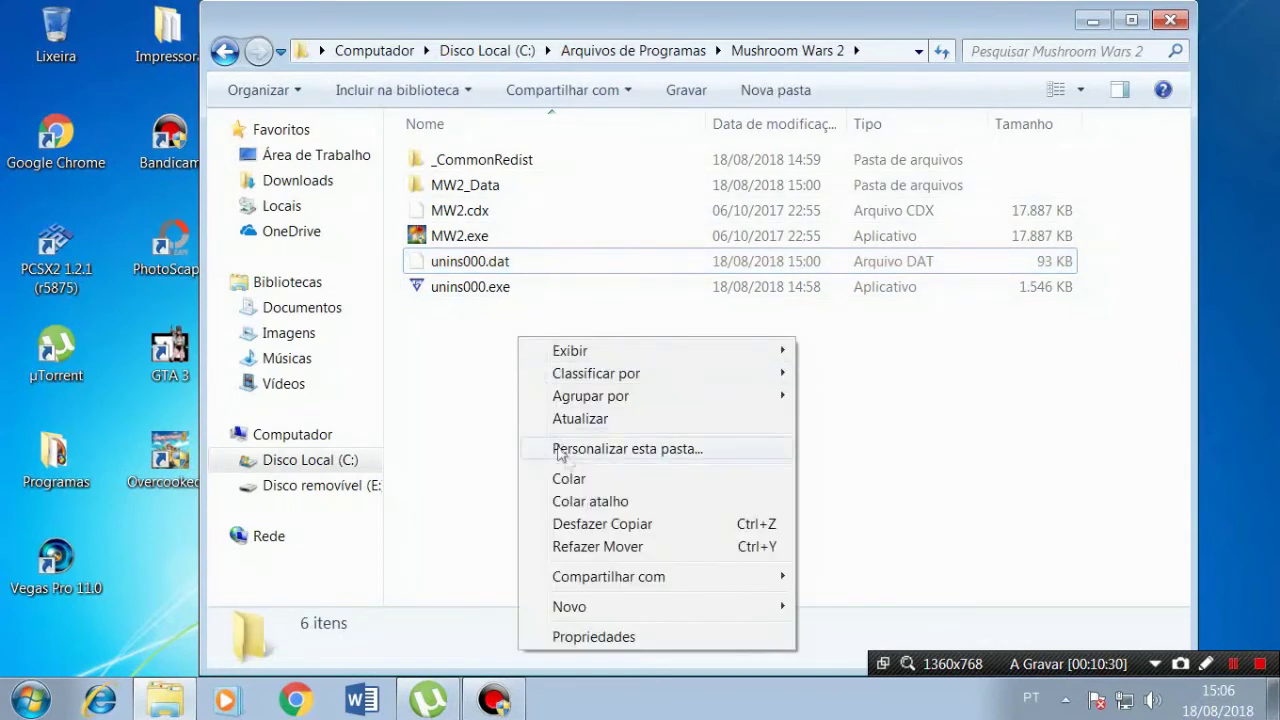
{"action": "left_click", "coordinate": [582, 481]}
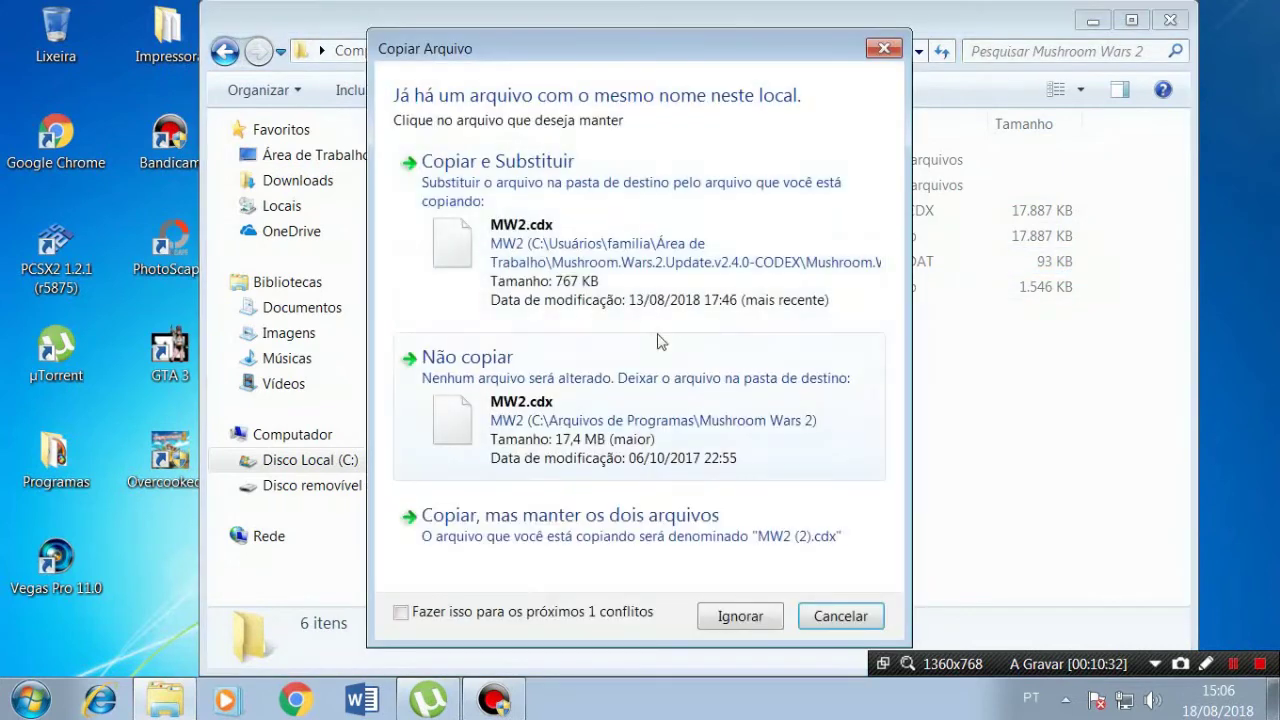
{"action": "left_click", "coordinate": [425, 617]}
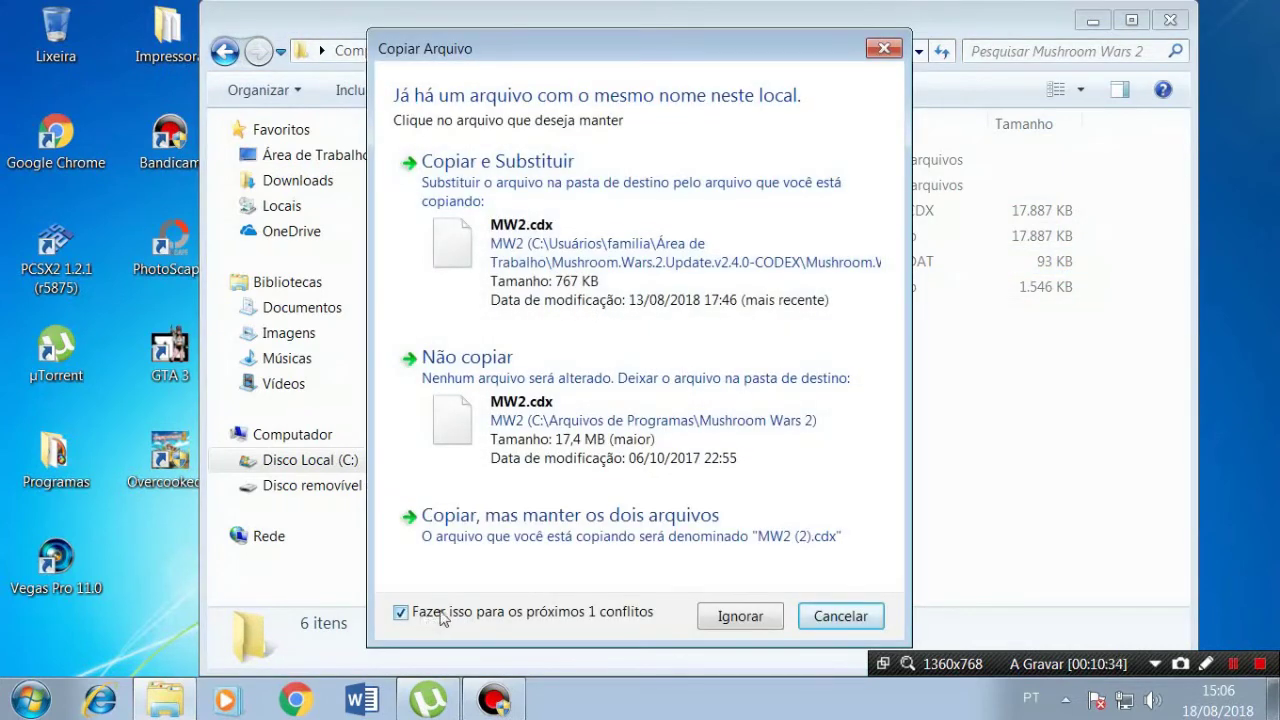
{"action": "left_click", "coordinate": [527, 197]}
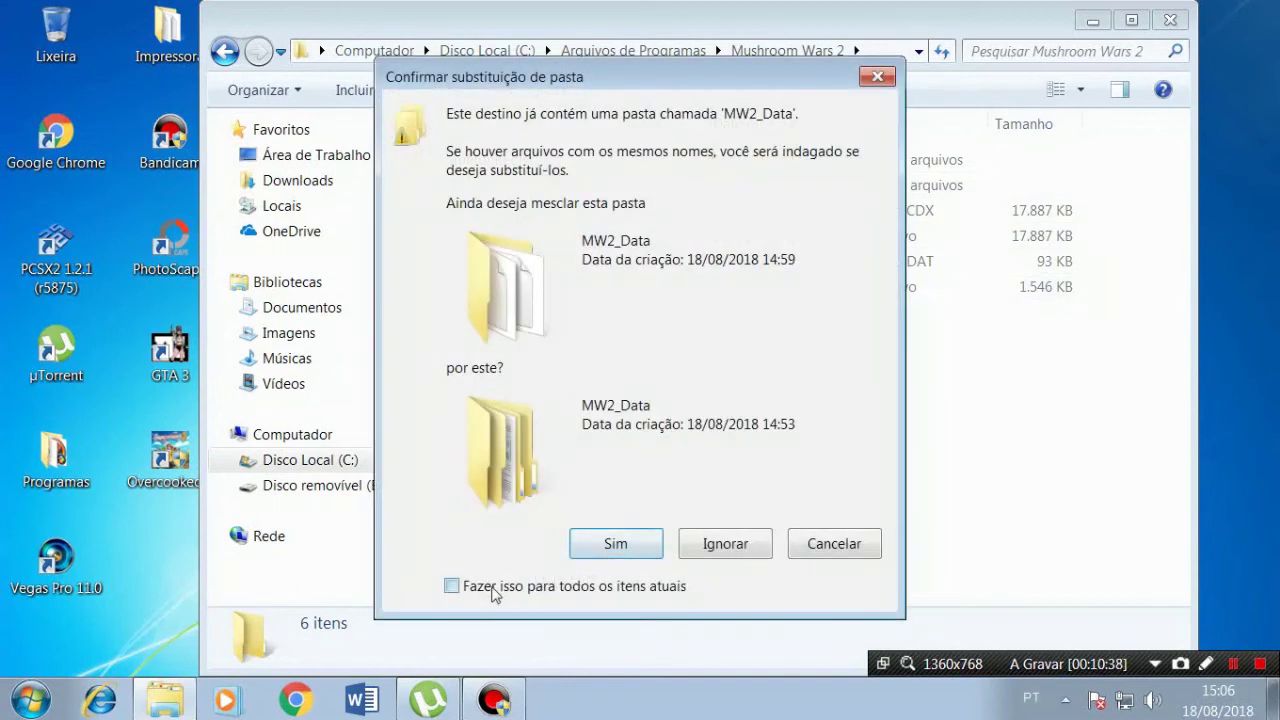
{"action": "left_click", "coordinate": [592, 550]}
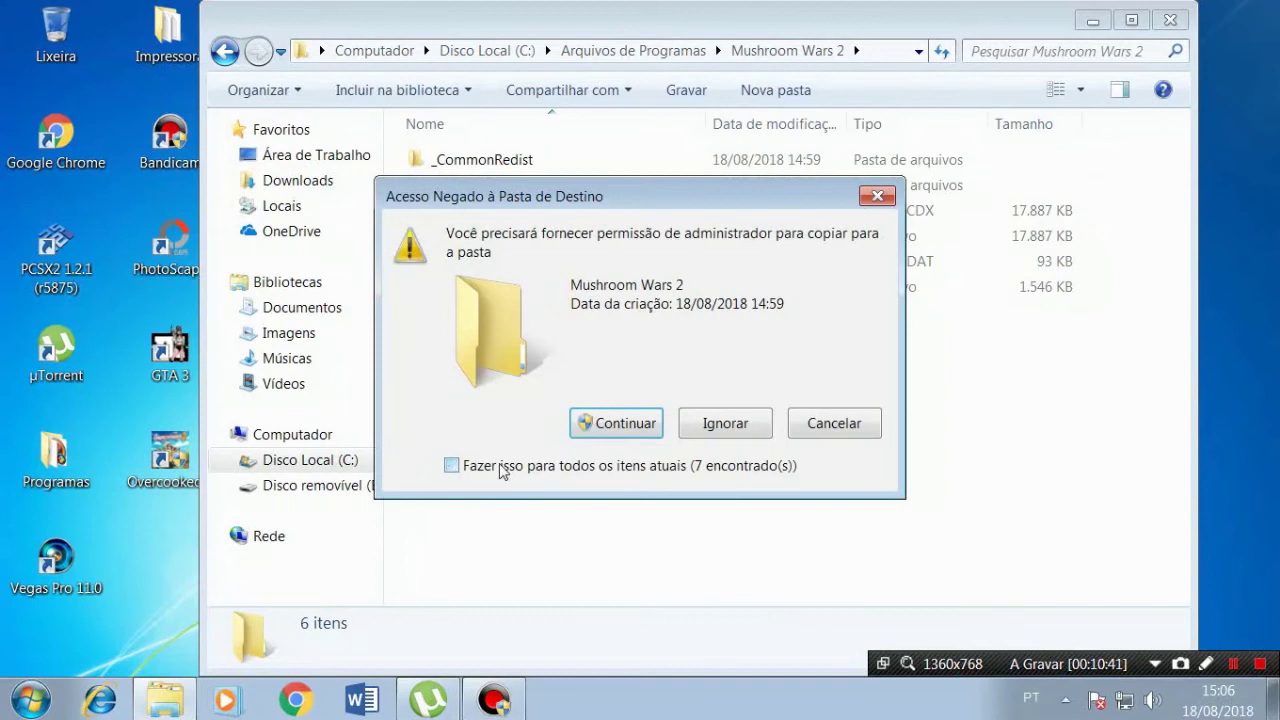
{"action": "left_click", "coordinate": [622, 423]}
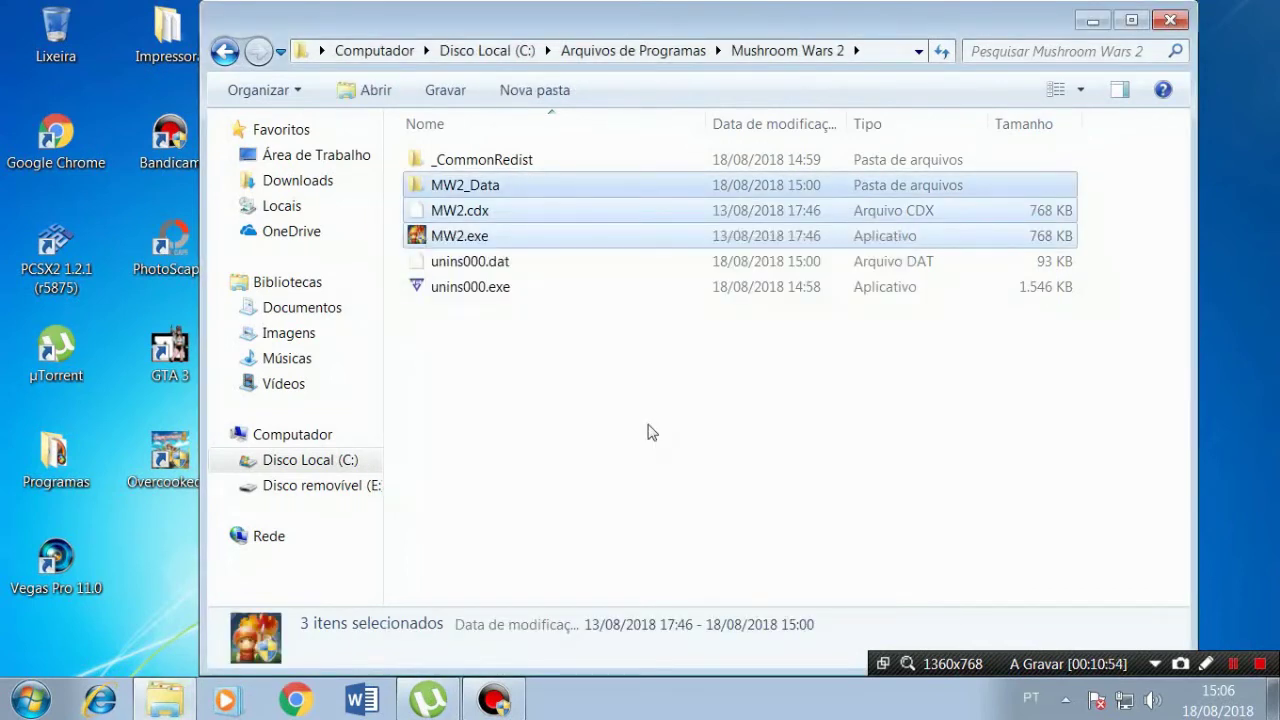
{"action": "left_click", "coordinate": [648, 432]}
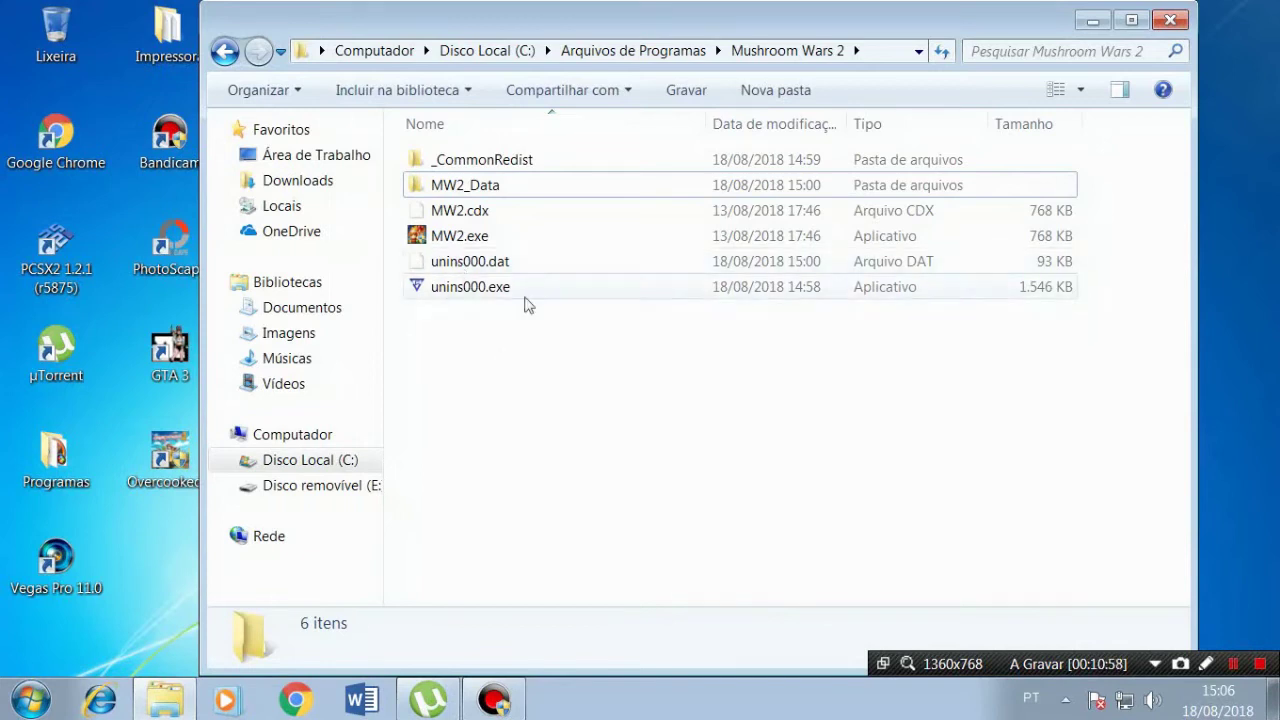
Step: Locate DXSETUP.exe in _CommonRedist\DirectX\Jun2010, view its run options without launching it, and return to the game folder
{"action": "double_click", "coordinate": [471, 162]}
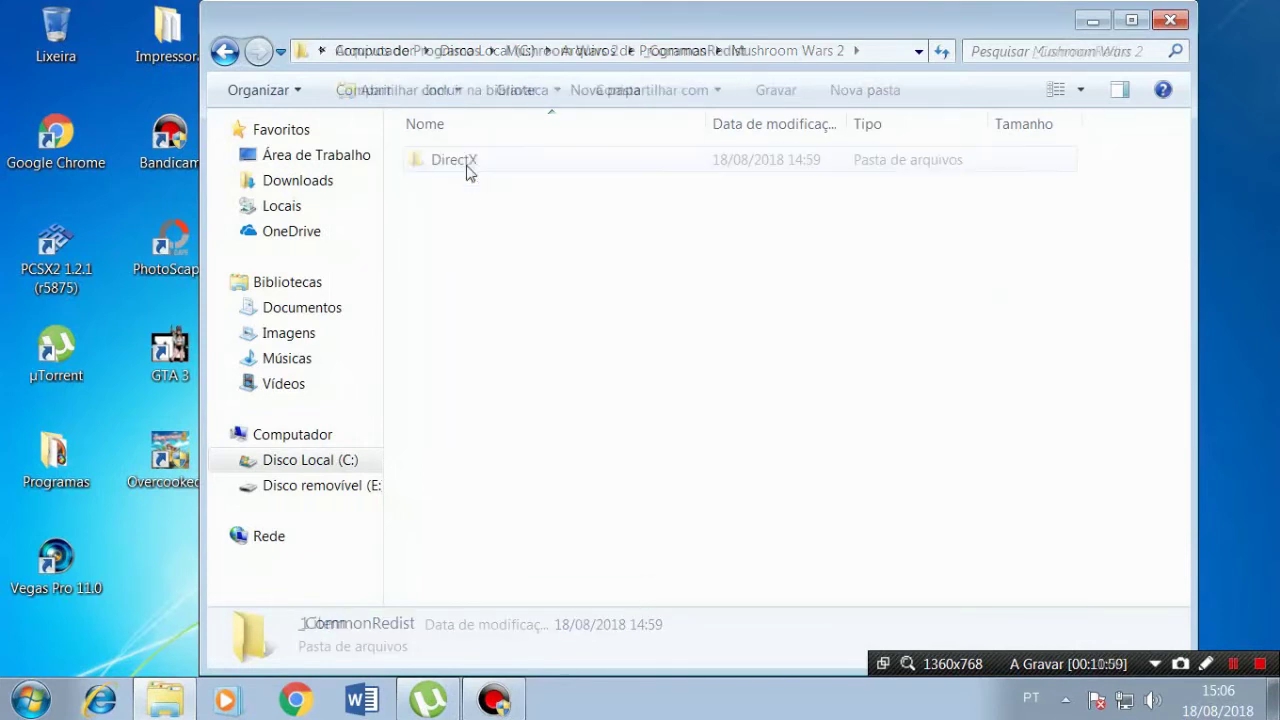
{"action": "double_click", "coordinate": [471, 162]}
{"action": "double_click", "coordinate": [471, 162]}
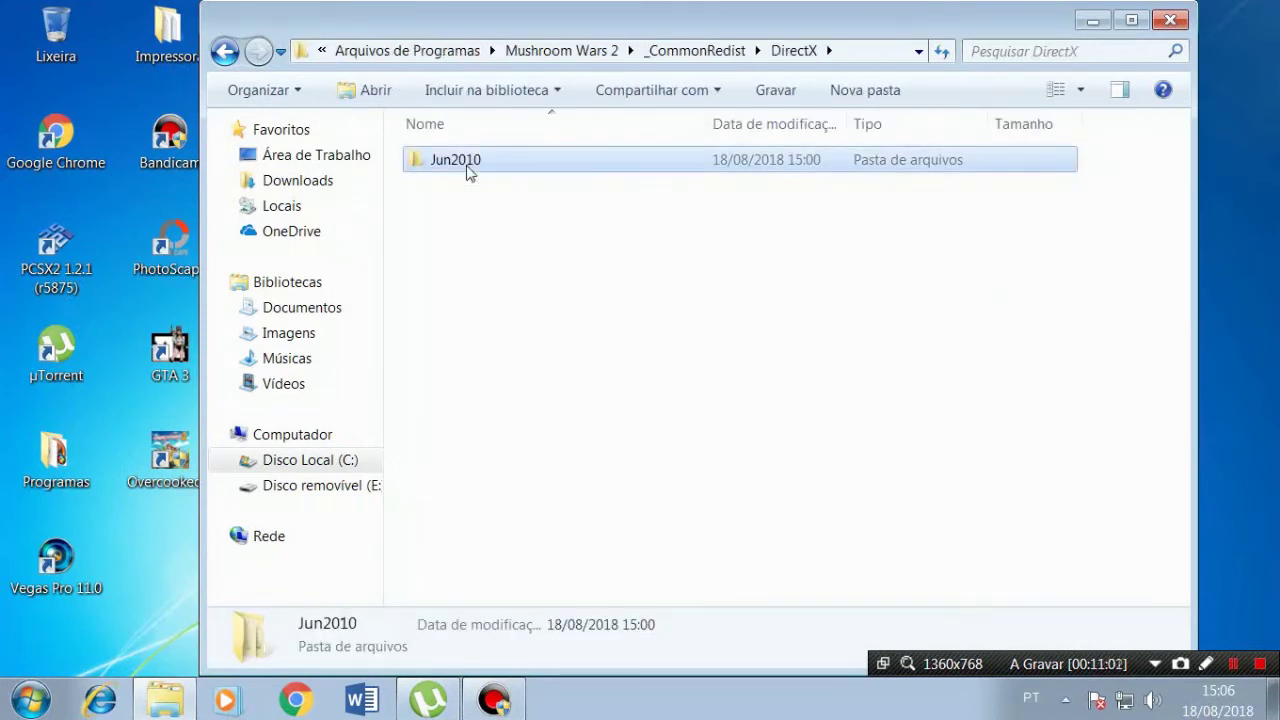
{"action": "scroll", "coordinate": [492, 368], "scroll_direction": "down", "scroll_amount": 13}
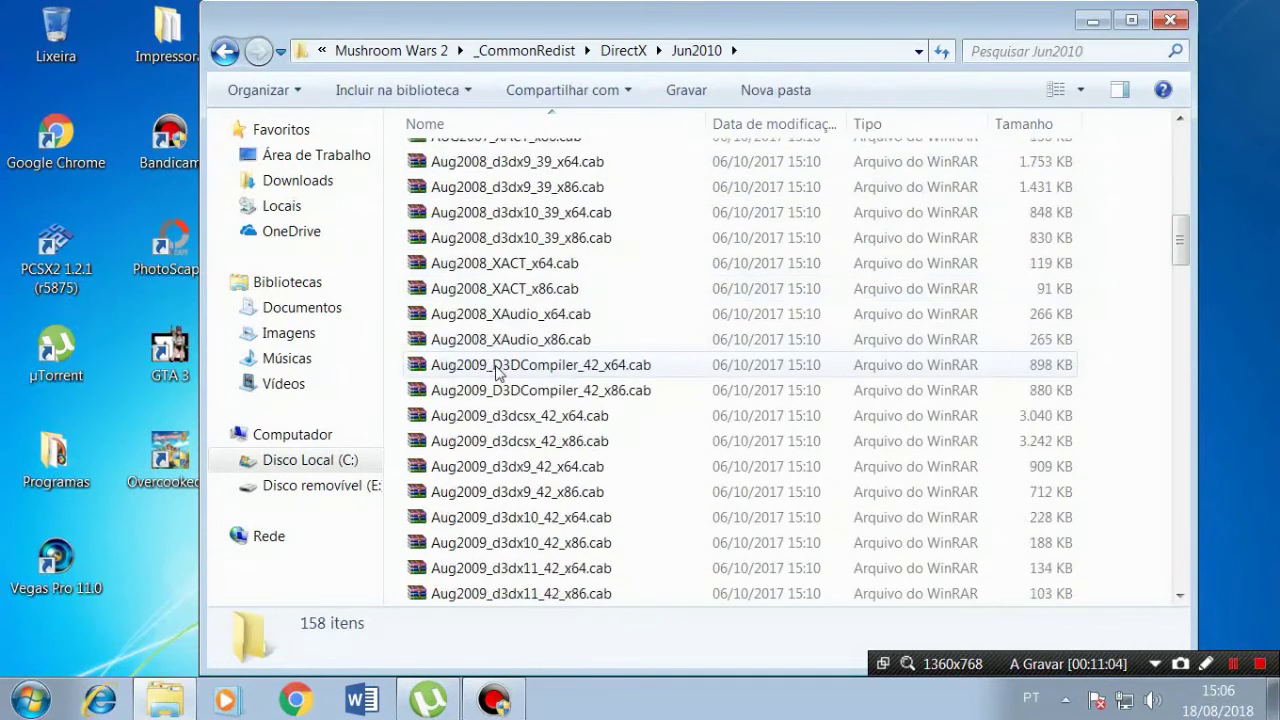
{"action": "scroll", "coordinate": [497, 370], "scroll_direction": "down", "scroll_amount": 9}
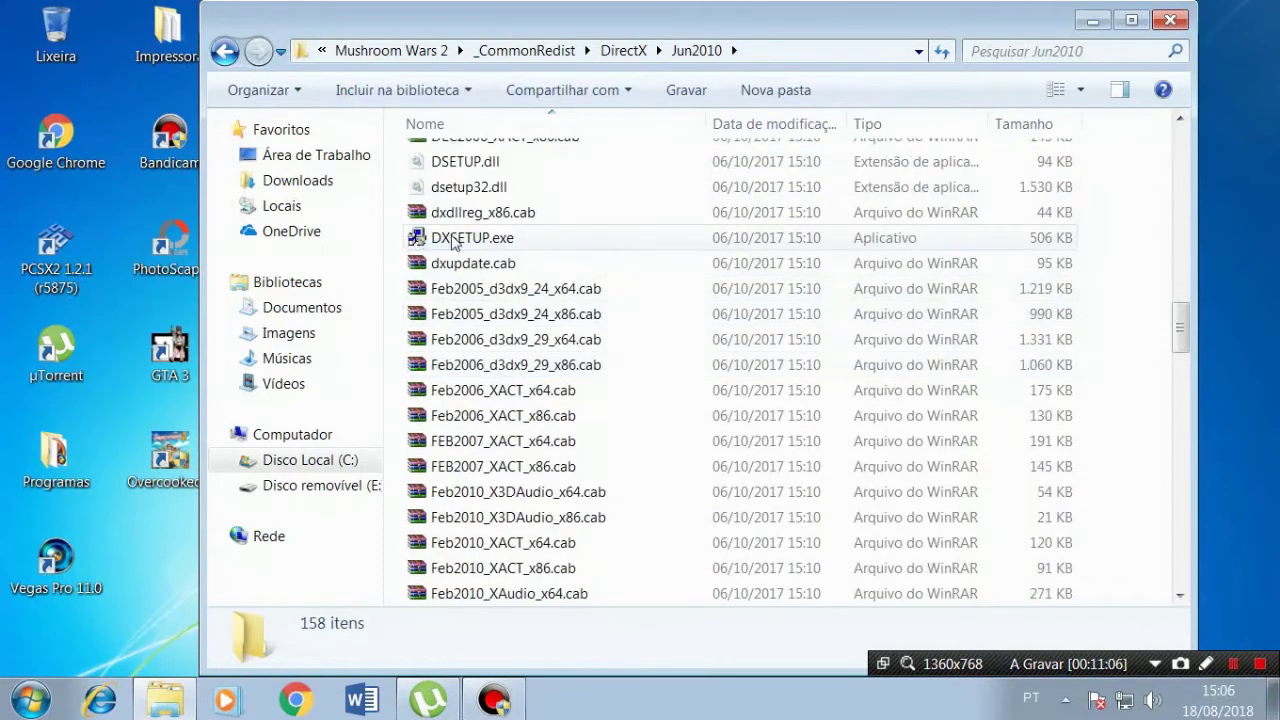
{"action": "left_click", "coordinate": [481, 247]}
{"action": "right_click", "coordinate": [481, 247]}
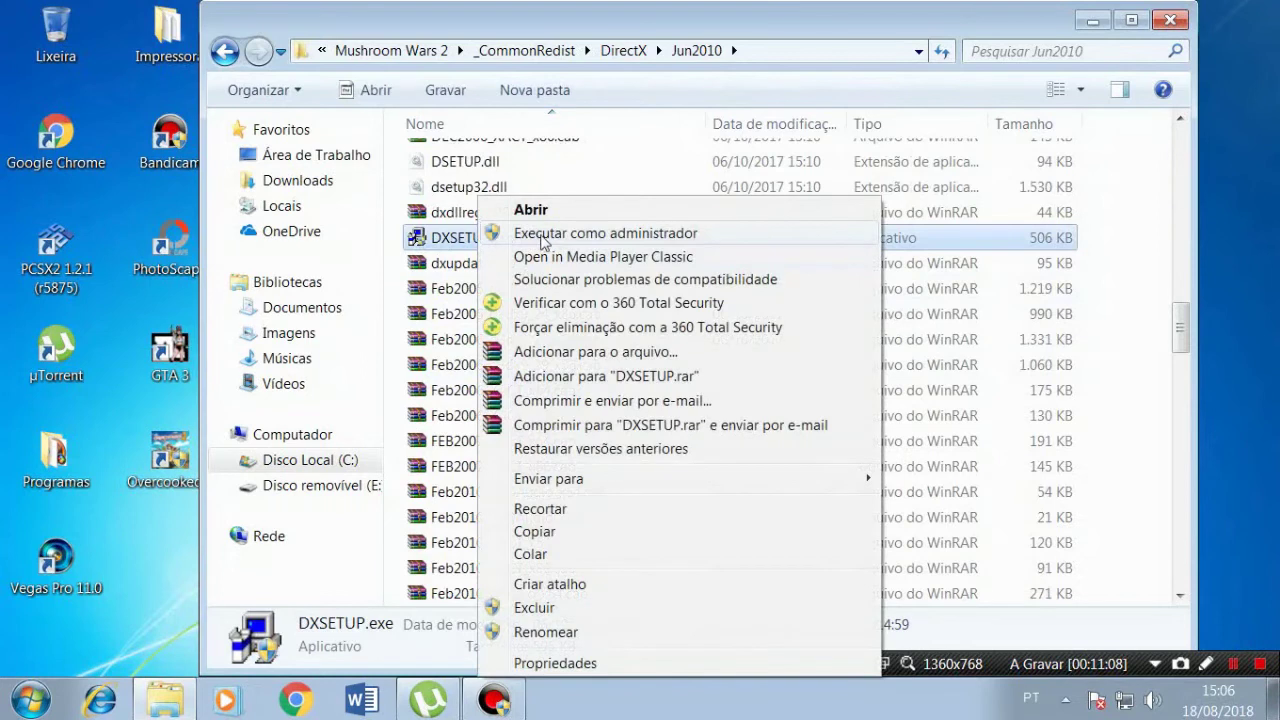
{"action": "left_click", "coordinate": [452, 263]}
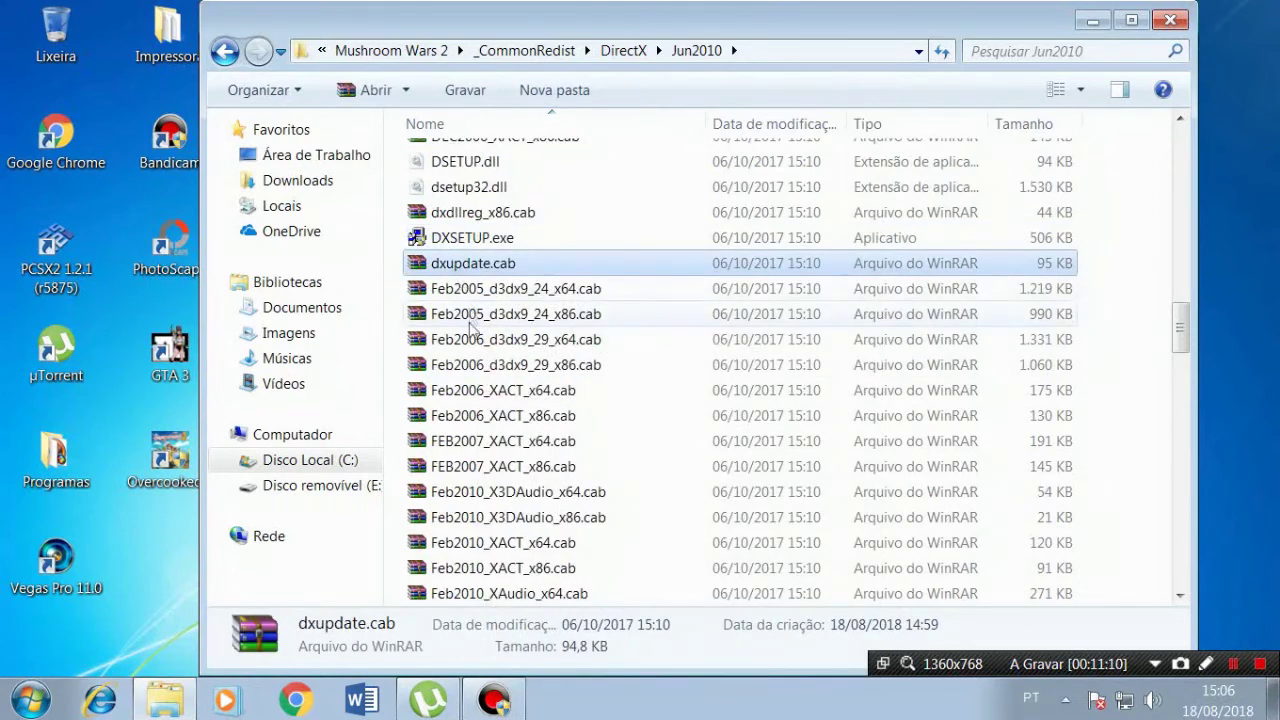
{"action": "left_click", "coordinate": [219, 63]}
{"action": "left_click", "coordinate": [223, 64]}
{"action": "left_click", "coordinate": [224, 64]}
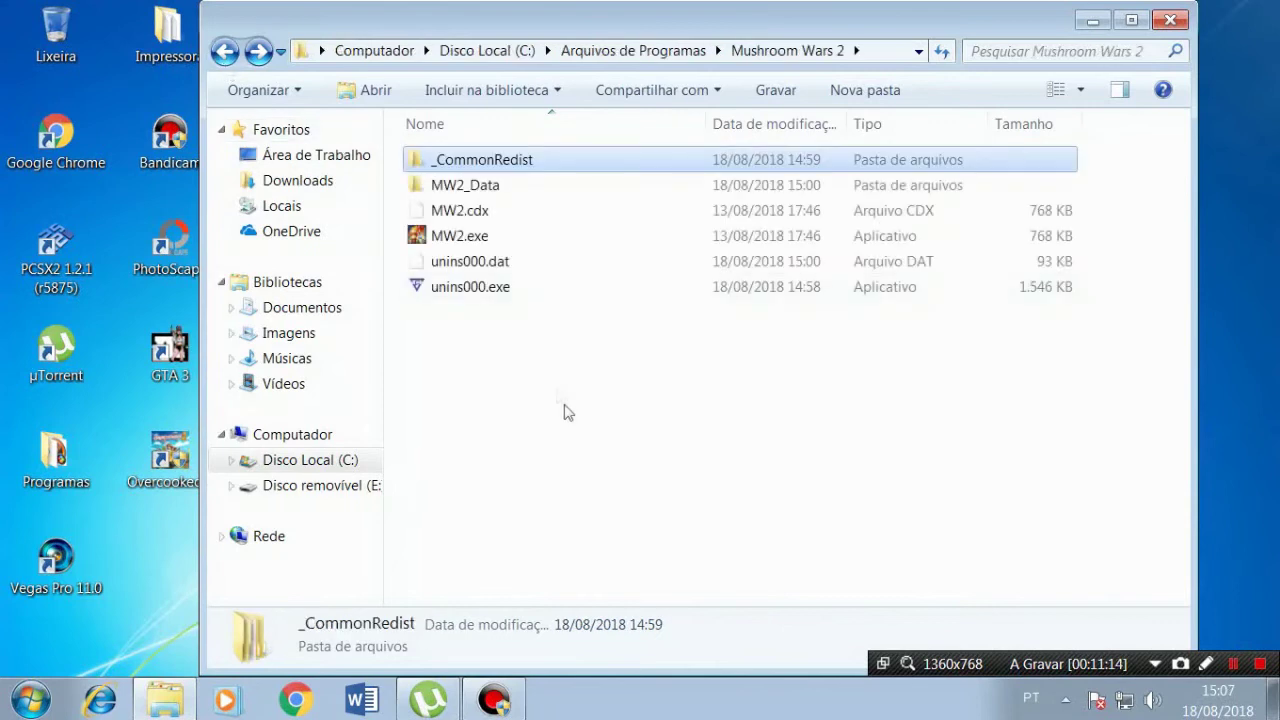
Step: Create a desktop shortcut to MW2.exe, close the game folder and move the shortcut to a free area of the desktop
{"action": "left_click", "coordinate": [465, 243]}
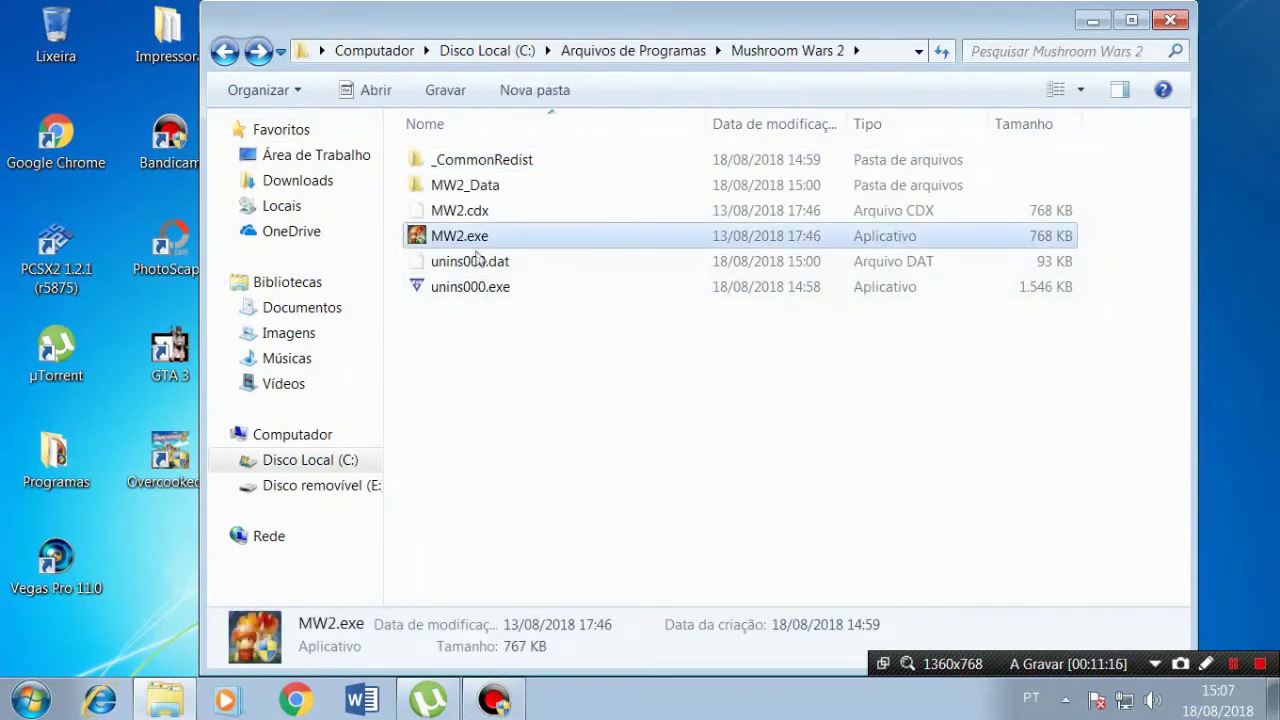
{"action": "right_click", "coordinate": [463, 248]}
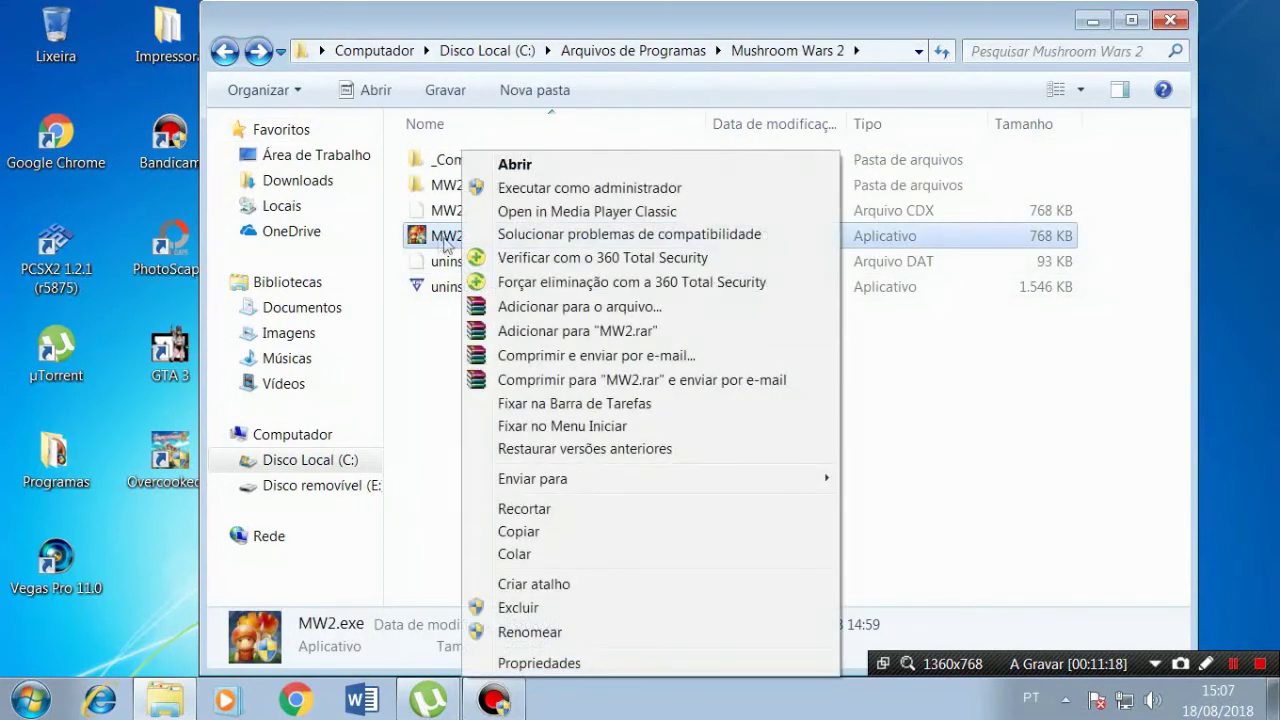
{"action": "mouse_move", "coordinate": [800, 480]}
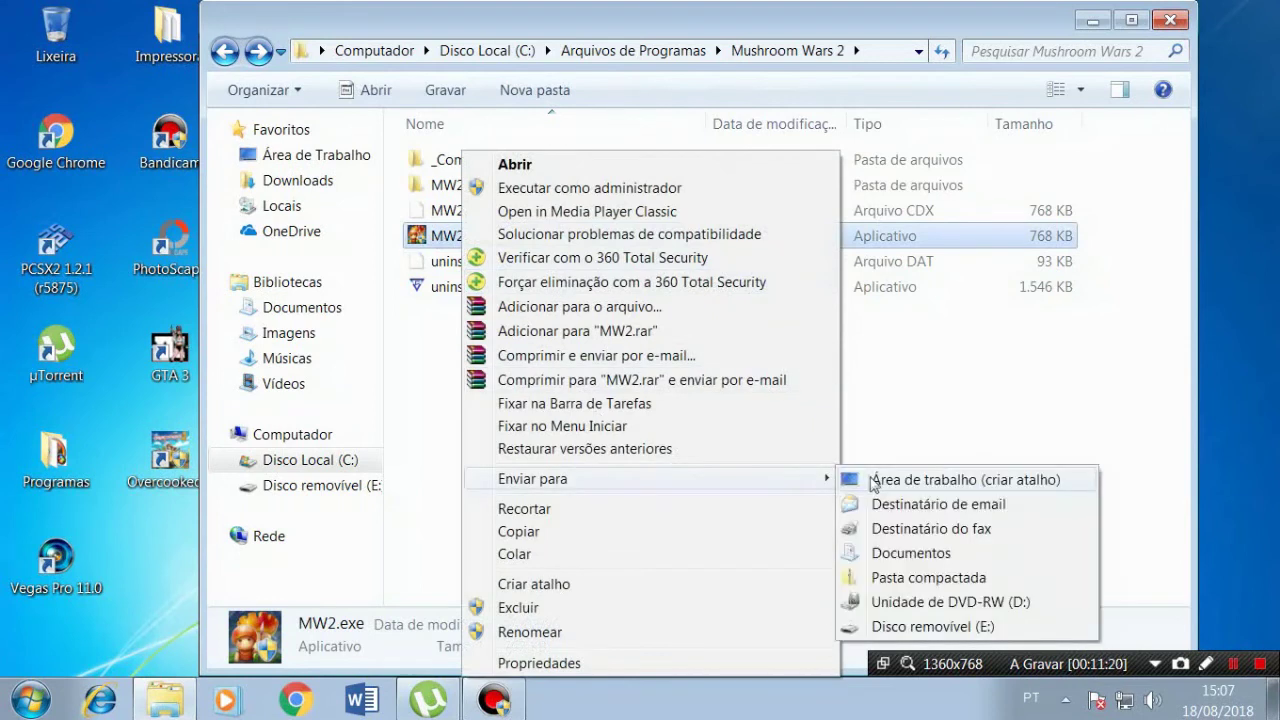
{"action": "left_click", "coordinate": [880, 478]}
{"action": "left_click", "coordinate": [1170, 20]}
{"action": "left_click_drag", "start_coordinate": [170, 560], "coordinate": [245, 548]}
{"action": "left_click_drag", "start_coordinate": [362, 405], "coordinate": [364, 398]}
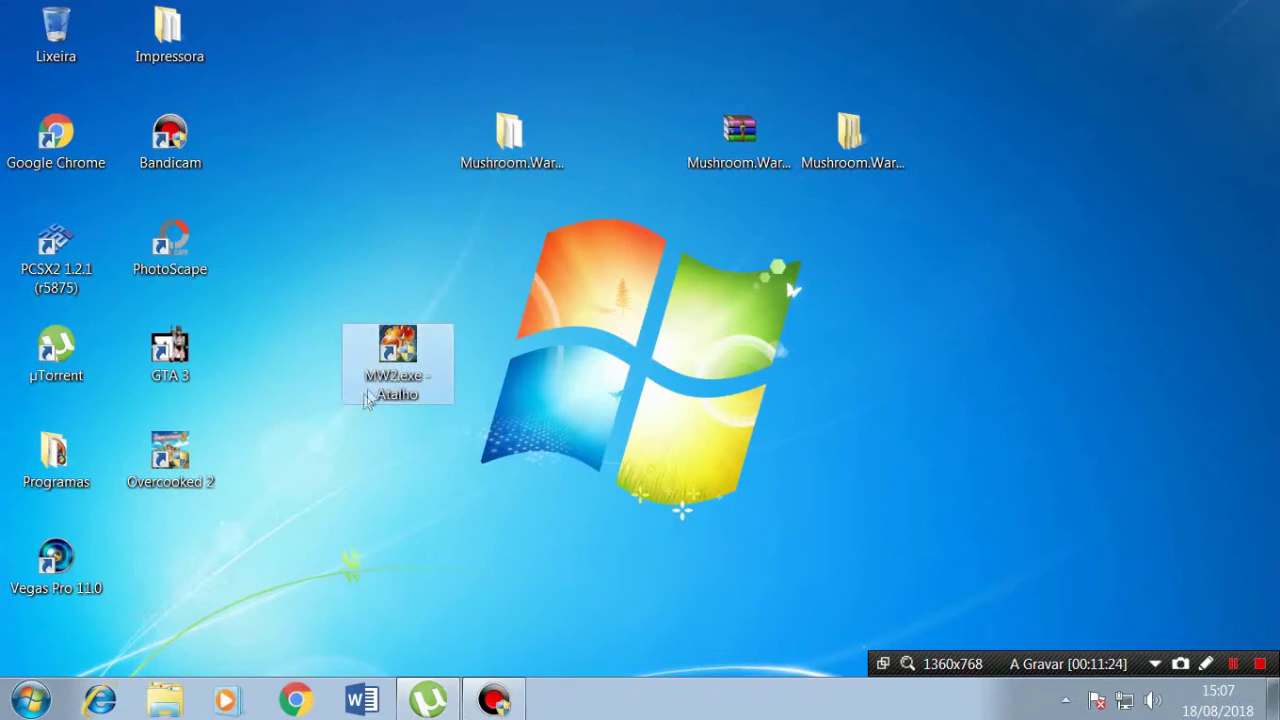
Step: Open the MW2.exe shortcut's properties and copy the folder name Mushroom Wars 2 from its target path
{"action": "right_click", "coordinate": [362, 370]}
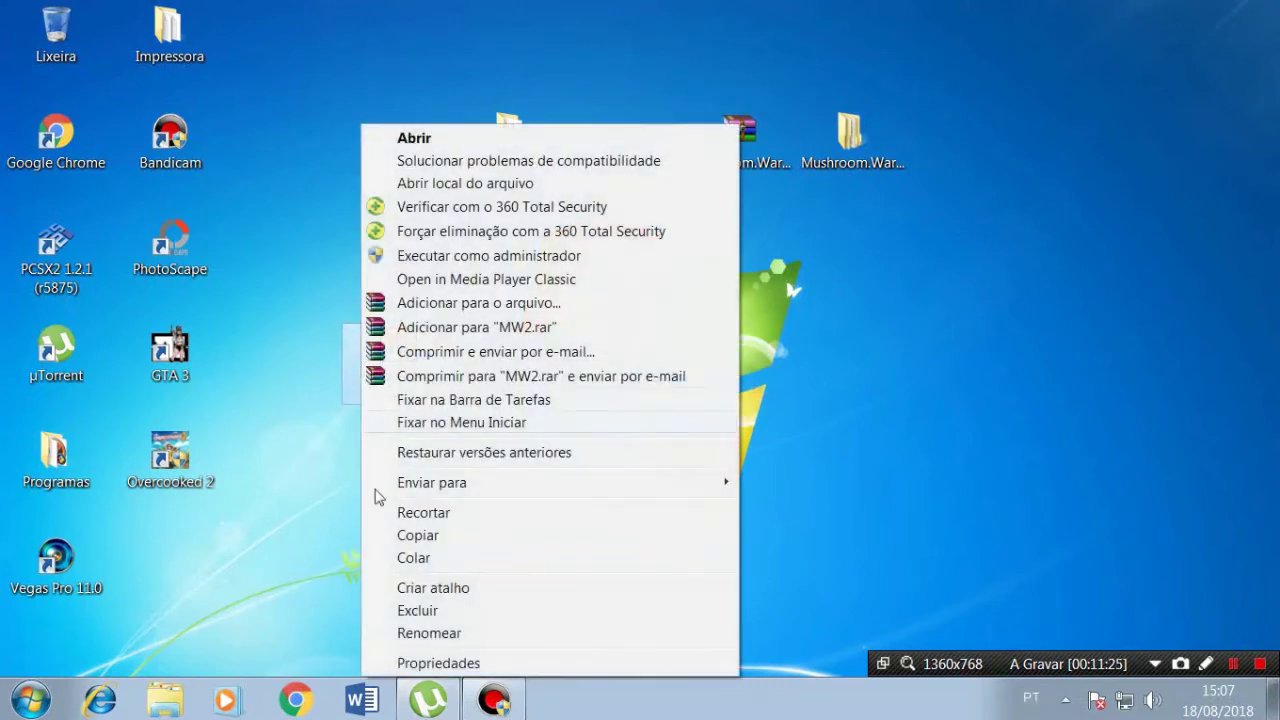
{"action": "left_click", "coordinate": [405, 660]}
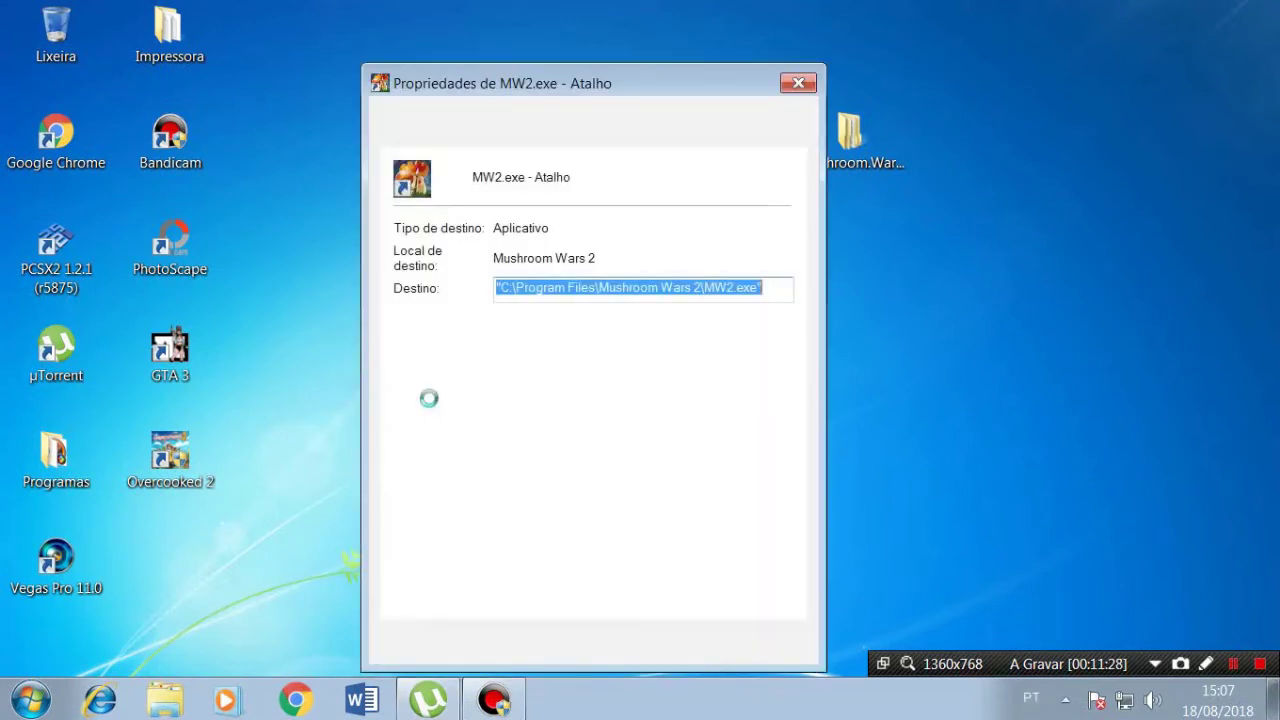
{"action": "left_click", "coordinate": [694, 288]}
{"action": "left_click_drag", "start_coordinate": [702, 288], "coordinate": [600, 288]}
{"action": "right_click", "coordinate": [602, 287]}
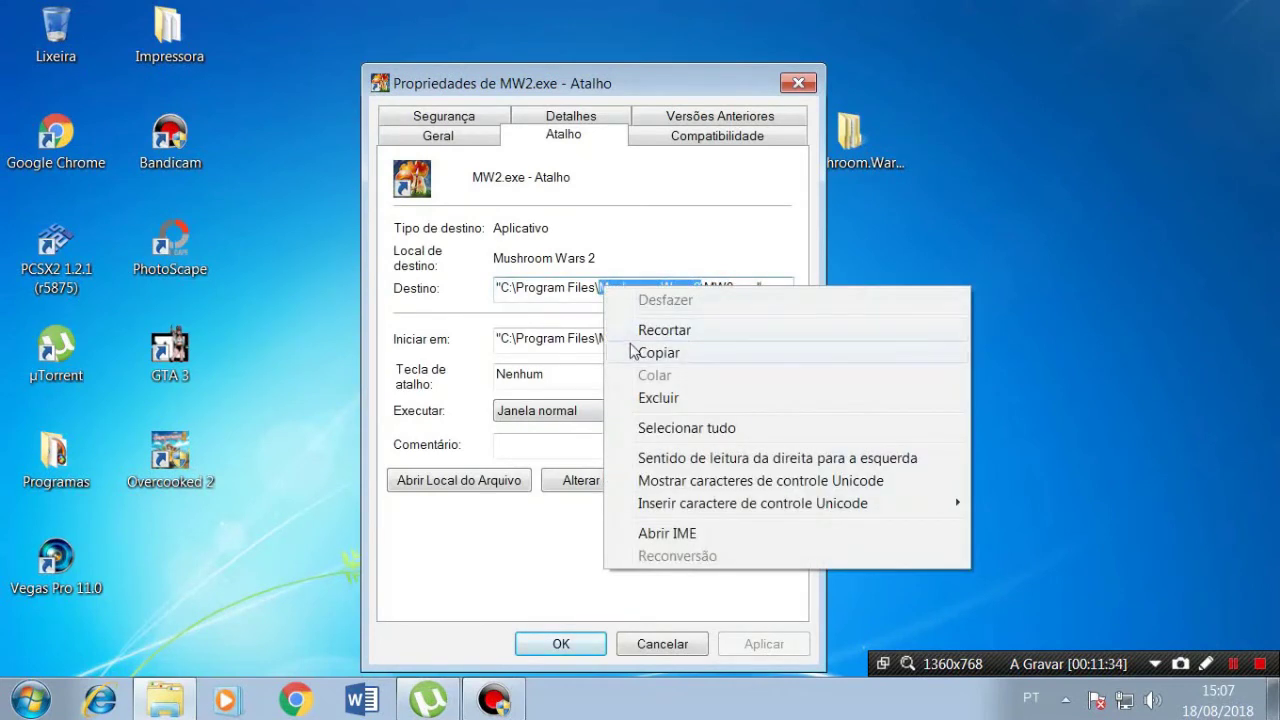
{"action": "left_click", "coordinate": [632, 352]}
Step: Replace the shortcut's name in its general properties with the copied text Mushroom Wars 2
{"action": "left_click", "coordinate": [438, 135]}
{"action": "left_click_drag", "start_coordinate": [590, 178], "coordinate": [437, 182]}
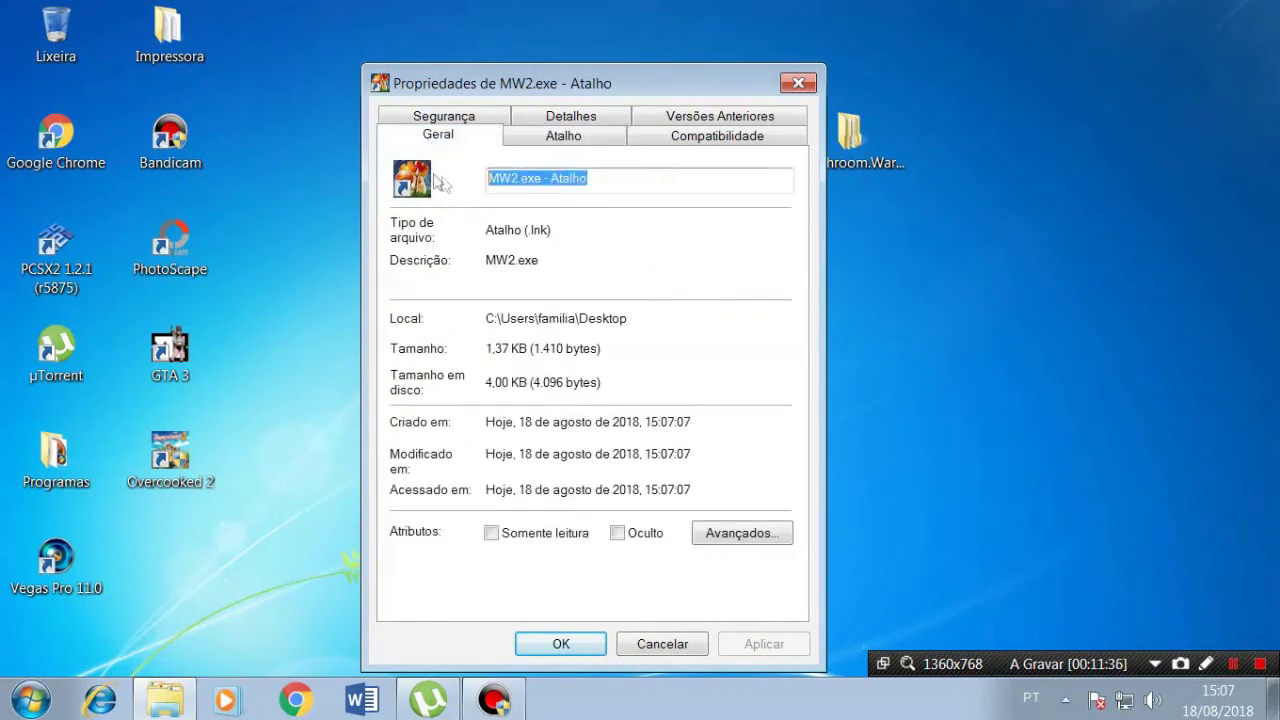
{"action": "right_click", "coordinate": [532, 182]}
{"action": "left_click", "coordinate": [586, 271]}
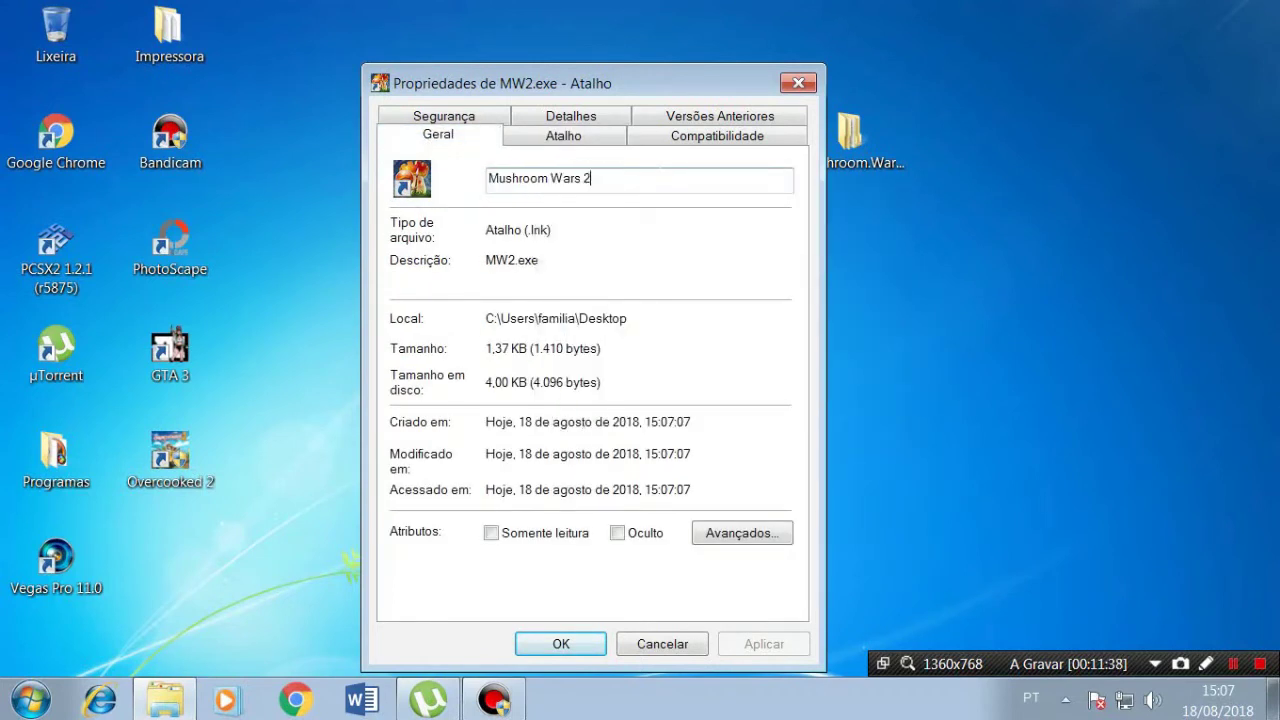
Step: Make sure the shortcut runs the program as administrator, apply its properties and launch Mushroom Wars 2 from the desktop
{"action": "left_click", "coordinate": [716, 136]}
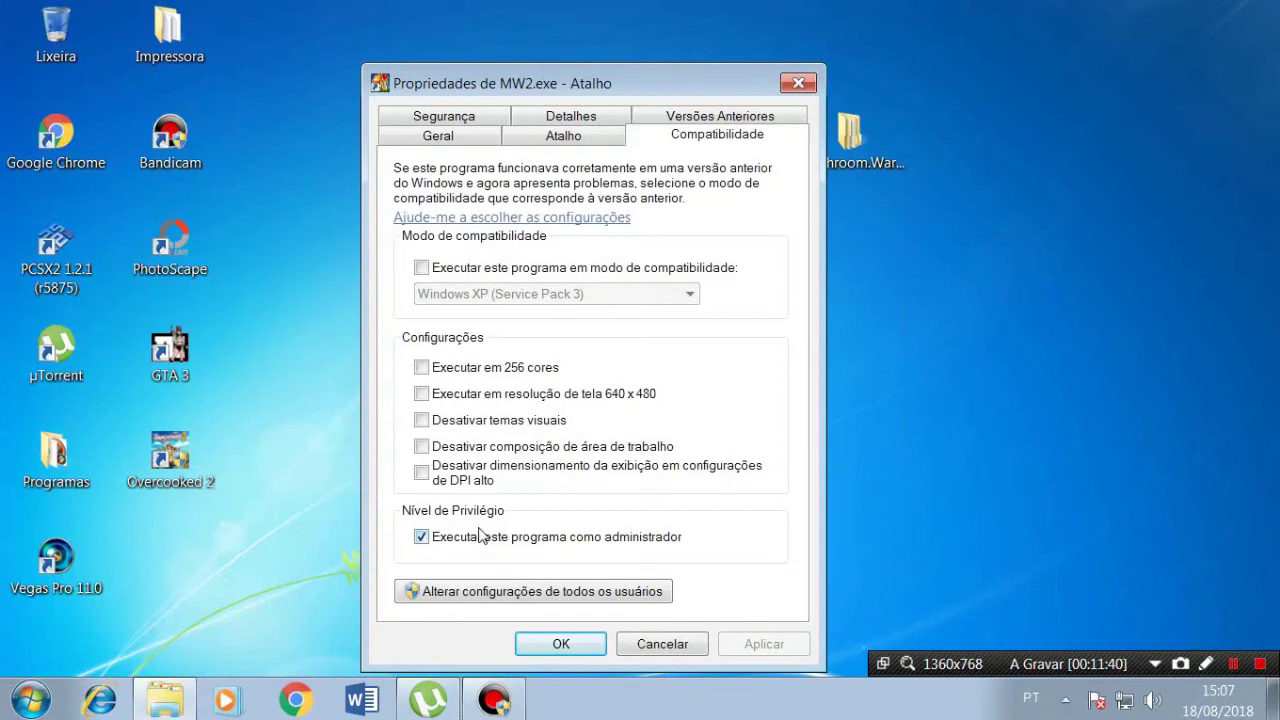
{"action": "left_click", "coordinate": [480, 539]}
{"action": "left_click", "coordinate": [546, 648]}
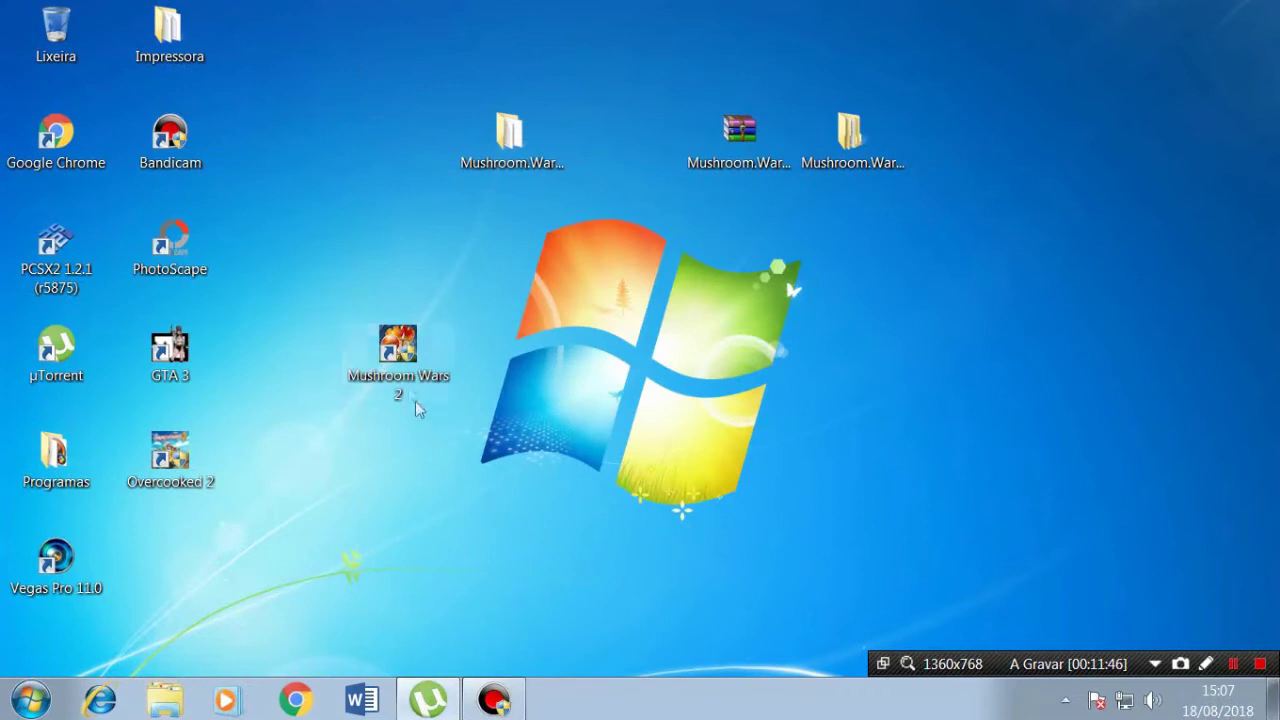
{"action": "double_click", "coordinate": [402, 372]}
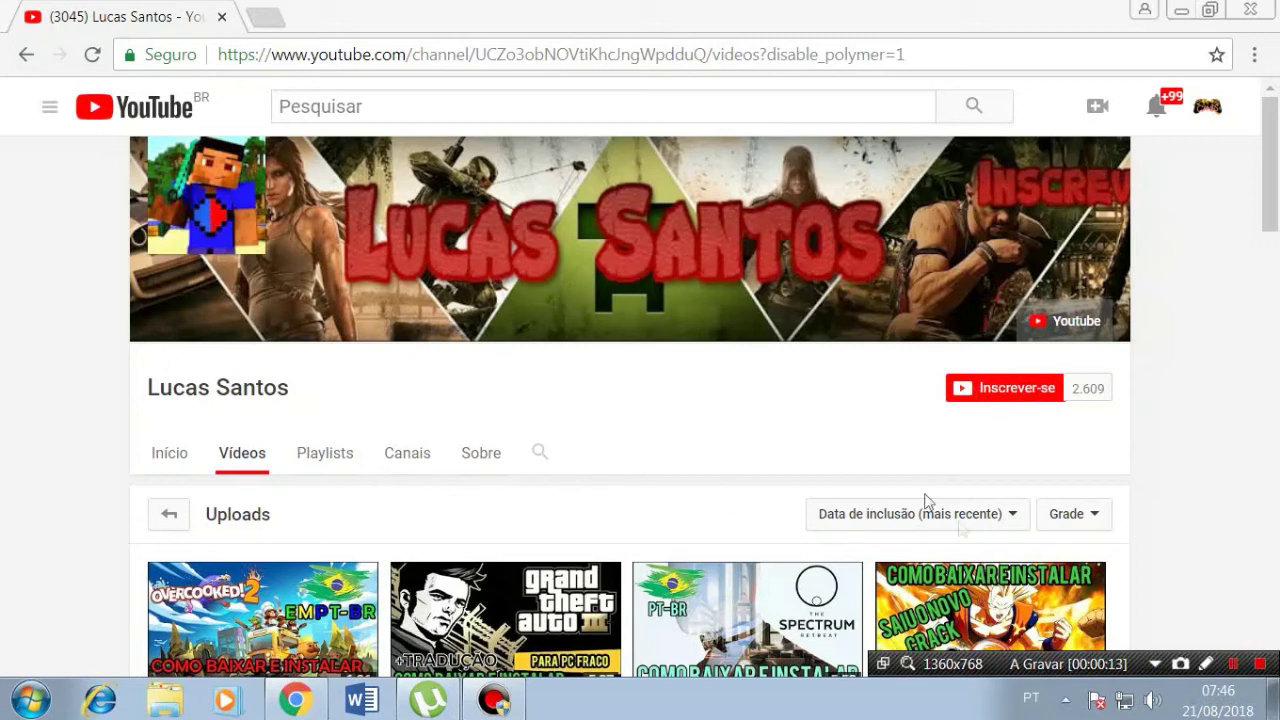
Step: On the YouTube channel page in Chrome, subscribe to the channel, enable all of its notifications and save the setting
{"action": "left_click", "coordinate": [1020, 390]}
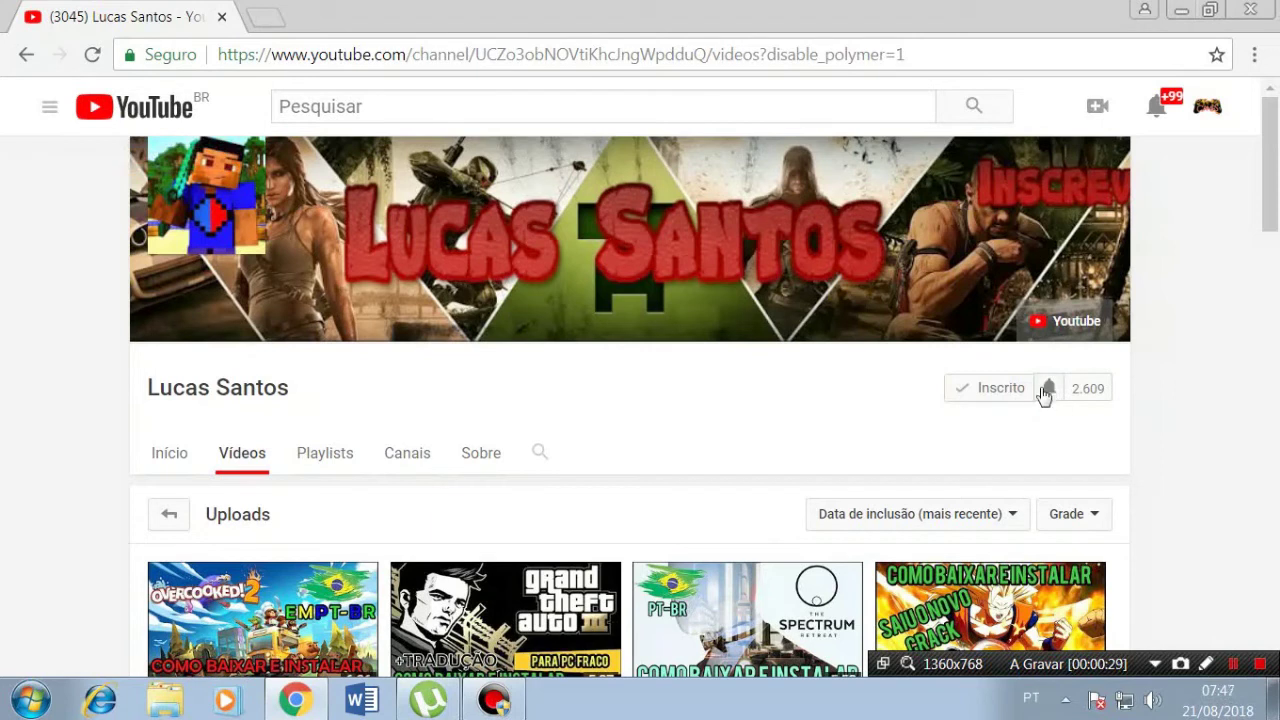
{"action": "left_click", "coordinate": [1047, 390]}
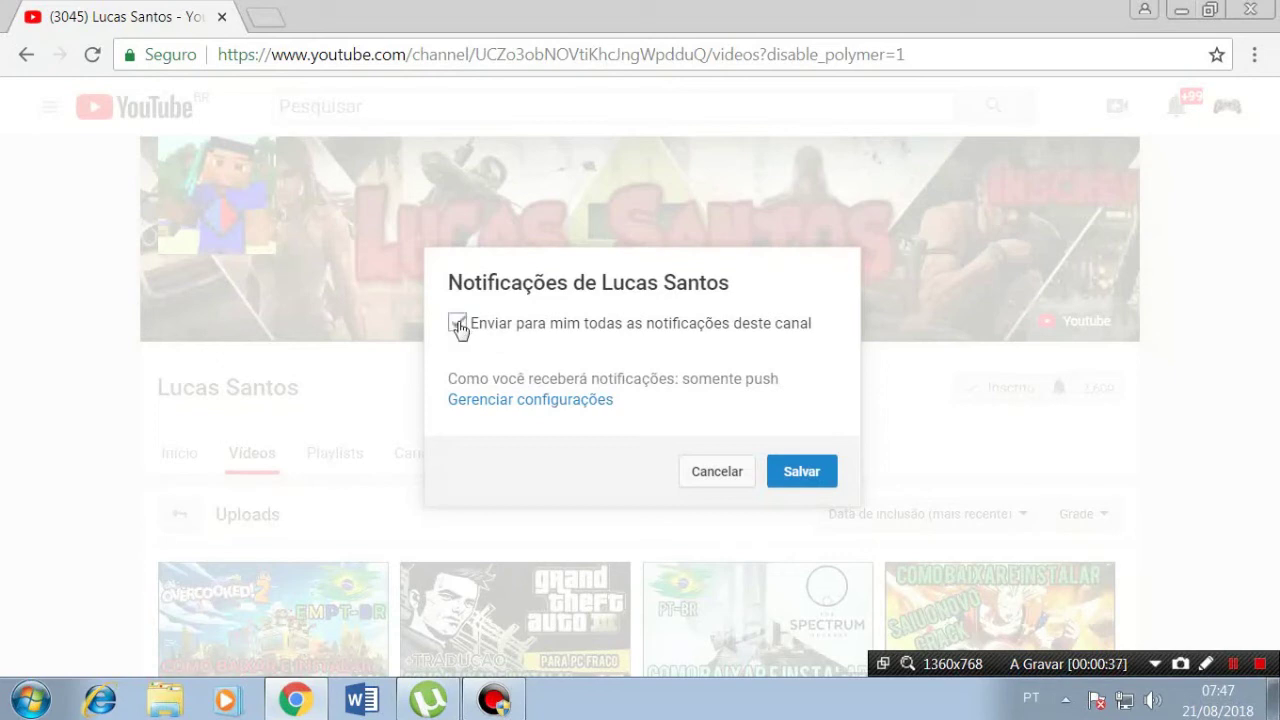
{"action": "left_click", "coordinate": [812, 478]}
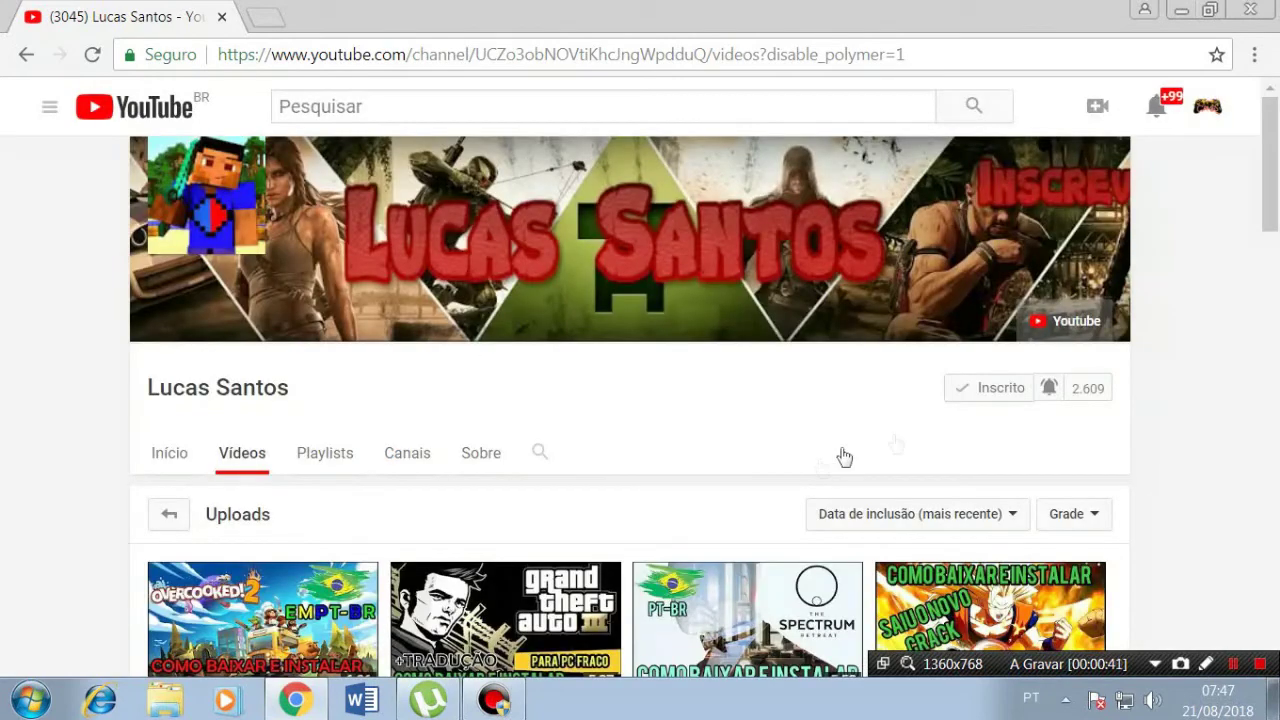